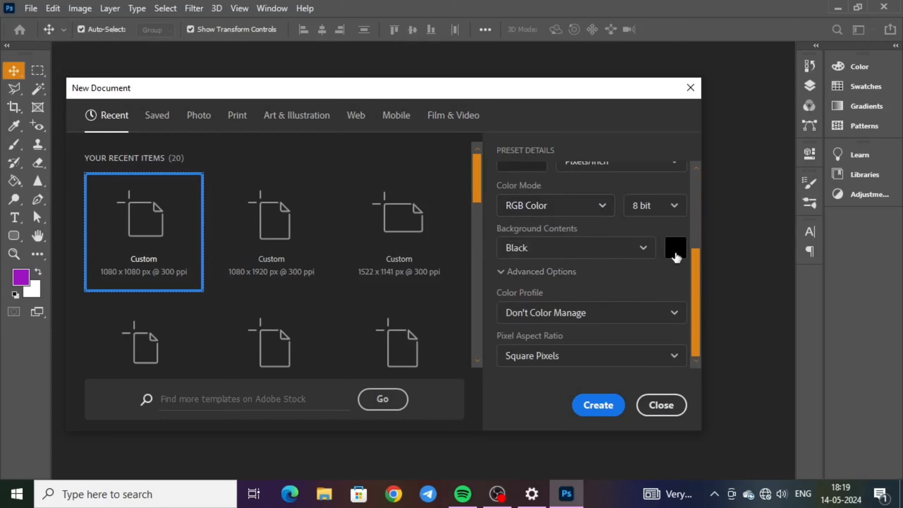
- Create the 1080 x 1080 px, 300 ppi RGB document with a black background and display its layers
click(597, 405)
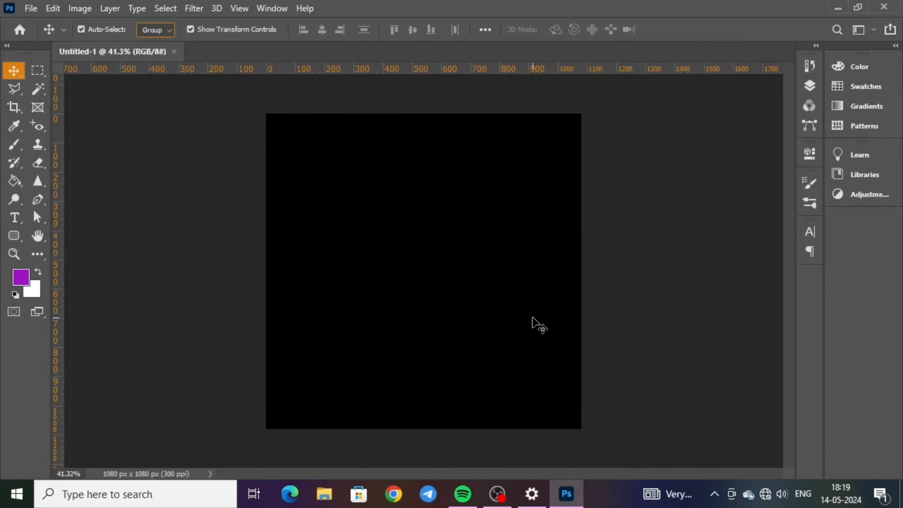
scroll(565, 305, down, 1)
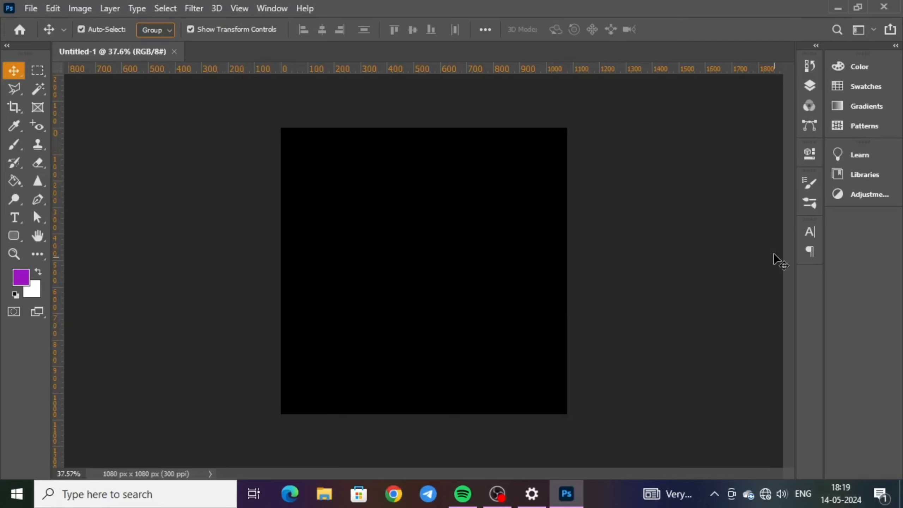
click(267, 9)
click(319, 290)
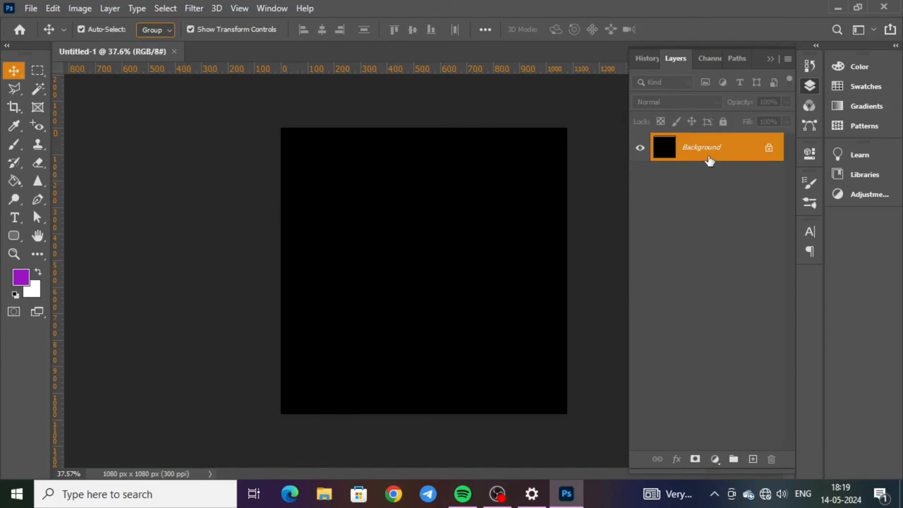
key(ctrl+j)
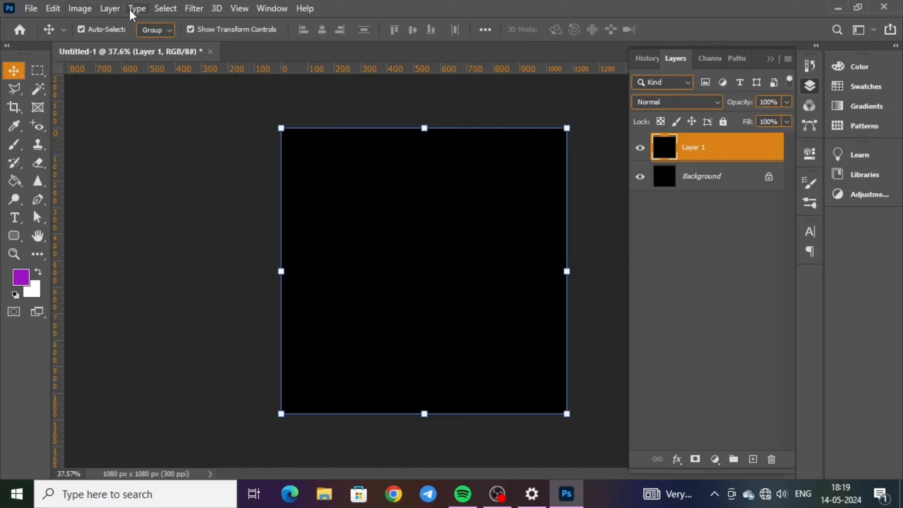
key(ctrl+z)
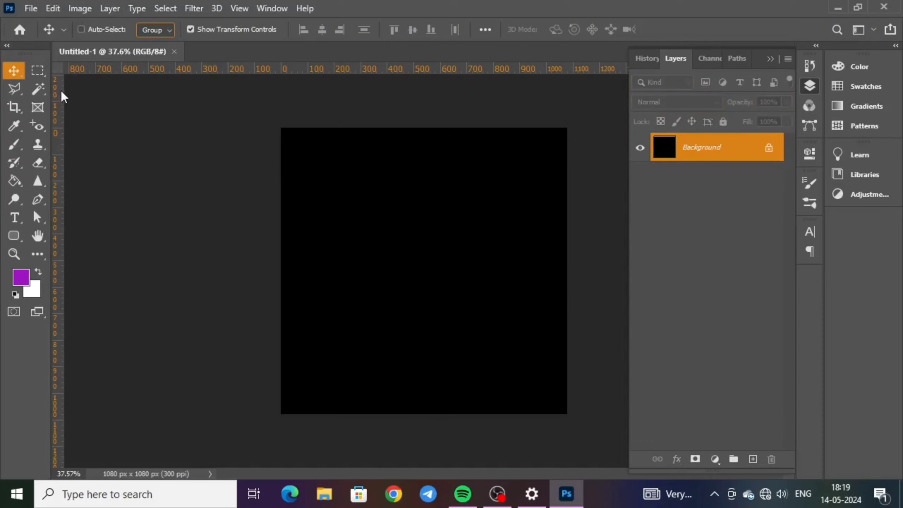
- Add monochromatic Gaussian noise at an amount of 400% to the Background layer
click(201, 10)
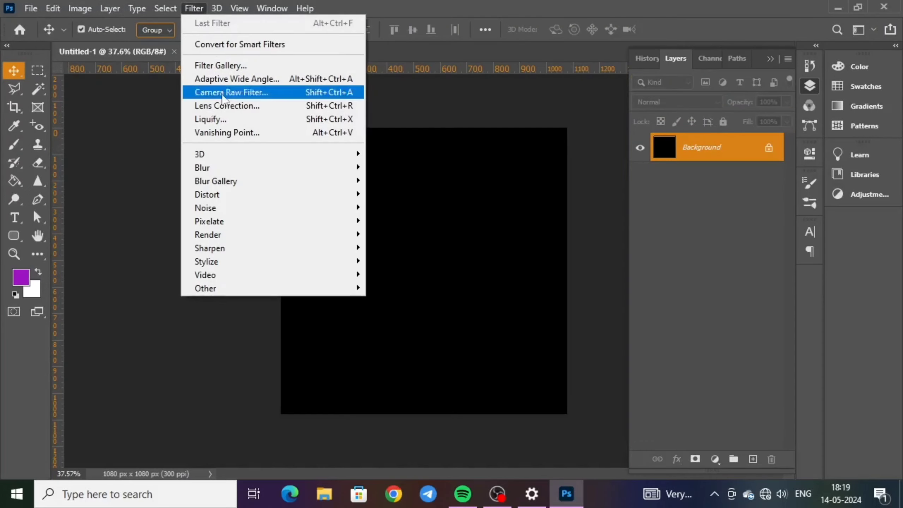
mouse_move(224, 205)
click(404, 209)
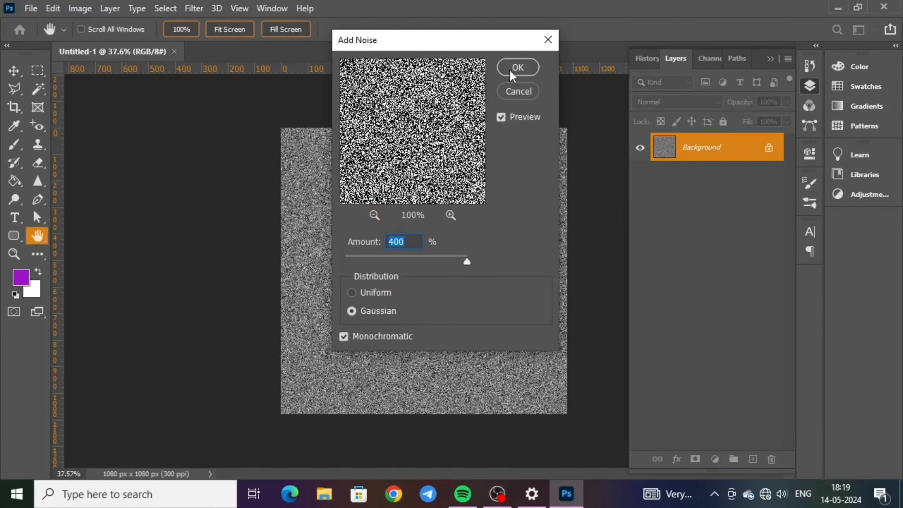
click(509, 71)
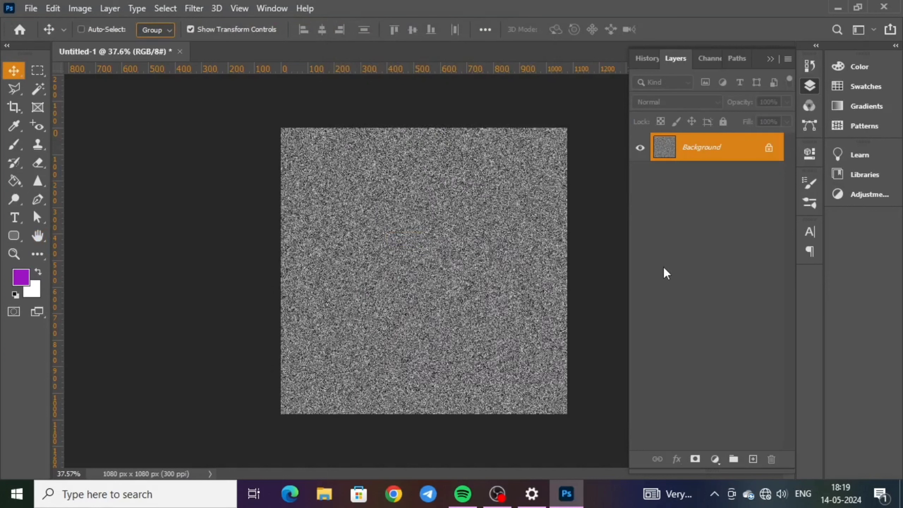
- Duplicate the noise-filled Background layer and hide the copy
key(ctrl+j)
click(642, 145)
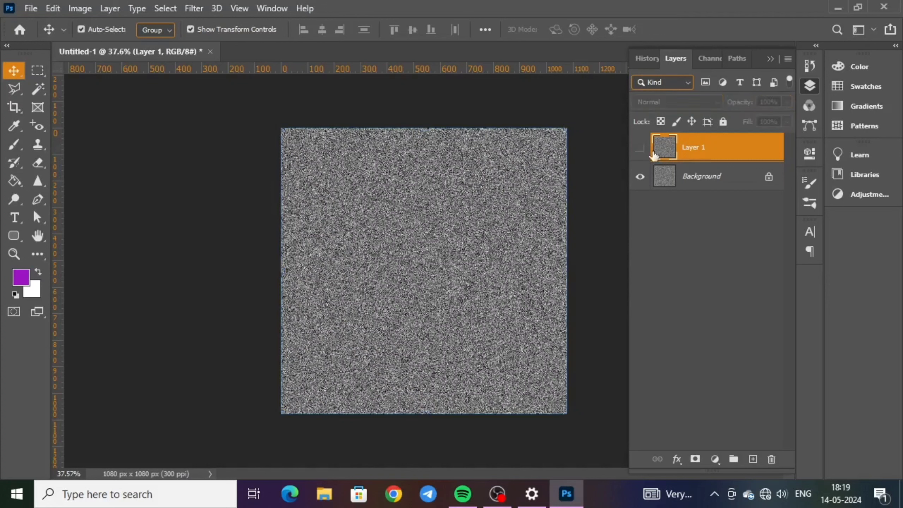
- Apply a Gaussian Blur with a radius of 0.5 pixels to the Background layer
click(708, 185)
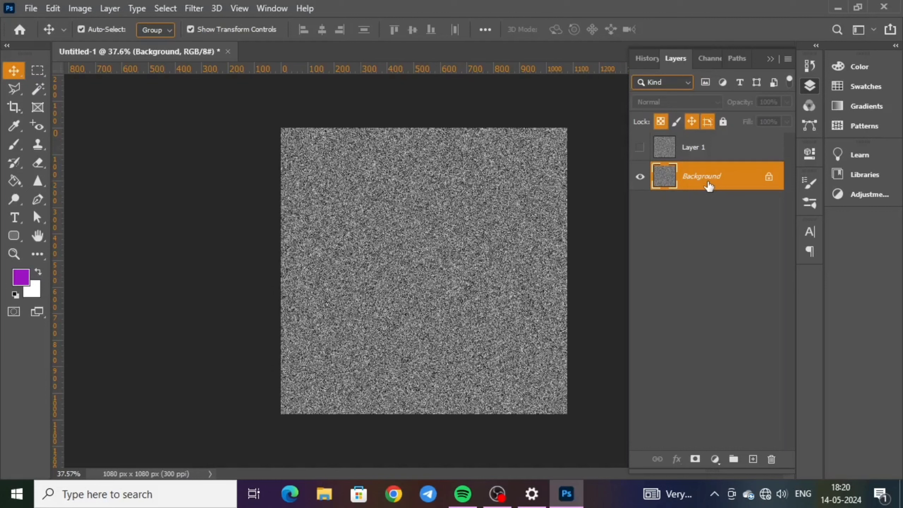
click(203, 9)
mouse_move(245, 166)
click(398, 220)
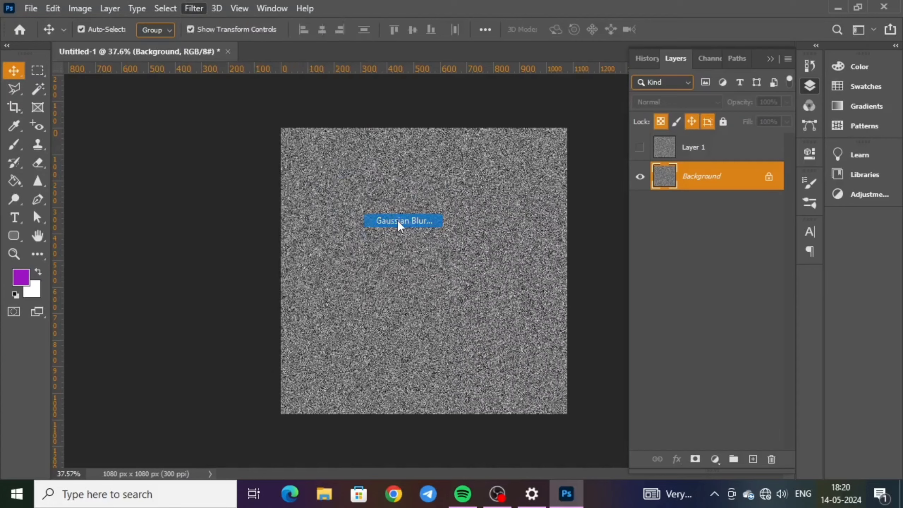
click(366, 252)
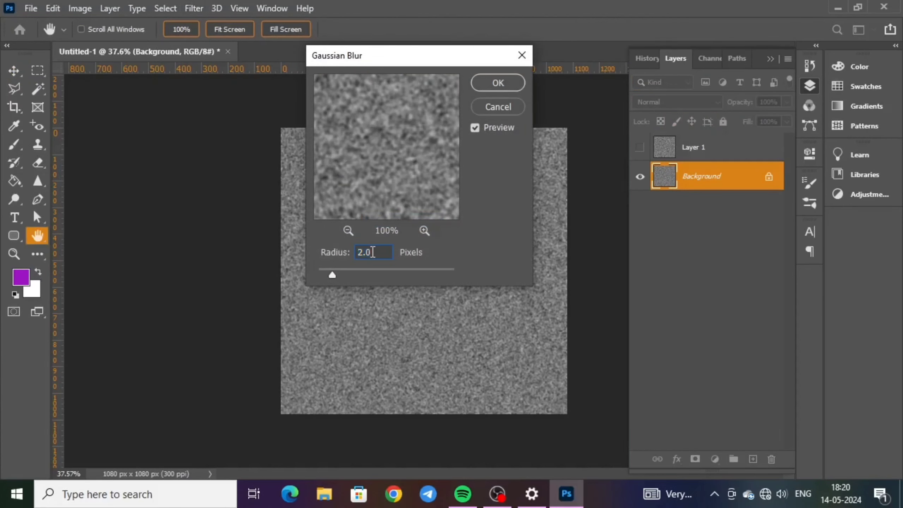
double_click(366, 252)
text(0.5)
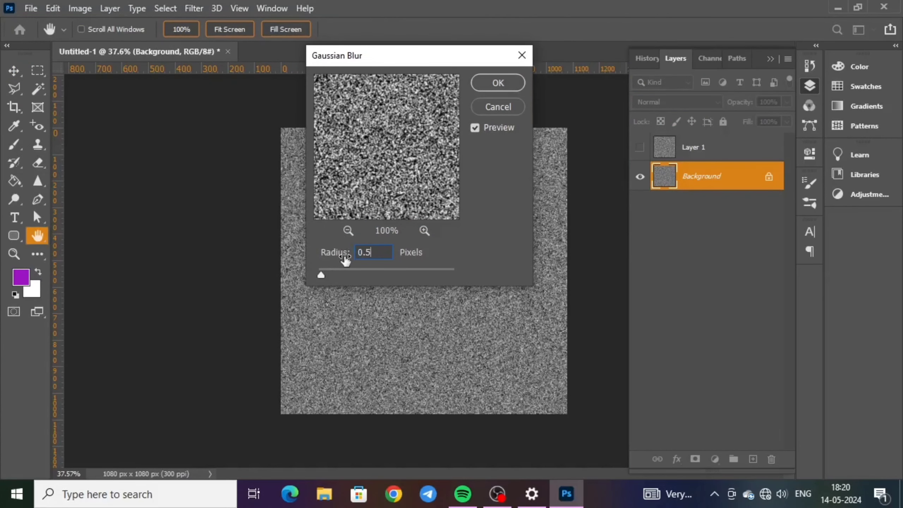
click(486, 85)
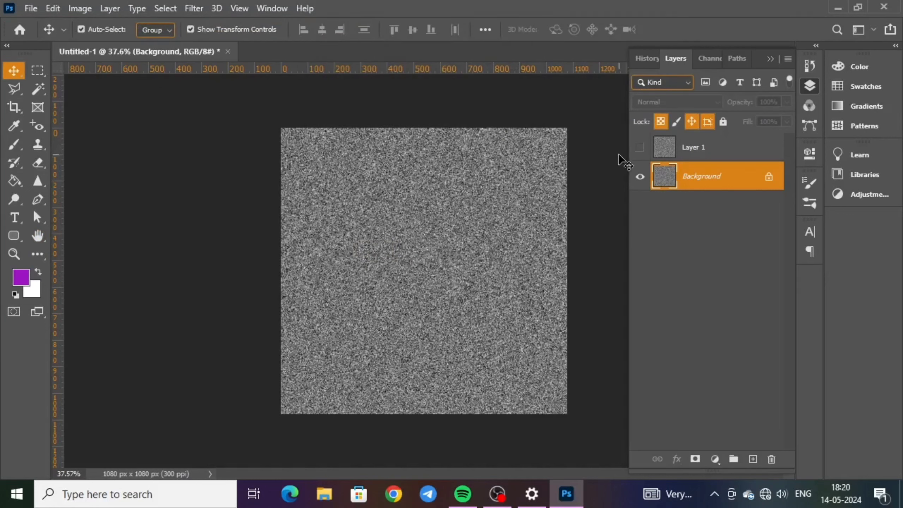
- Adjust the Background layer's Levels, setting the black input level to 250 and the midtone input to 0.42
key(ctrl+l)
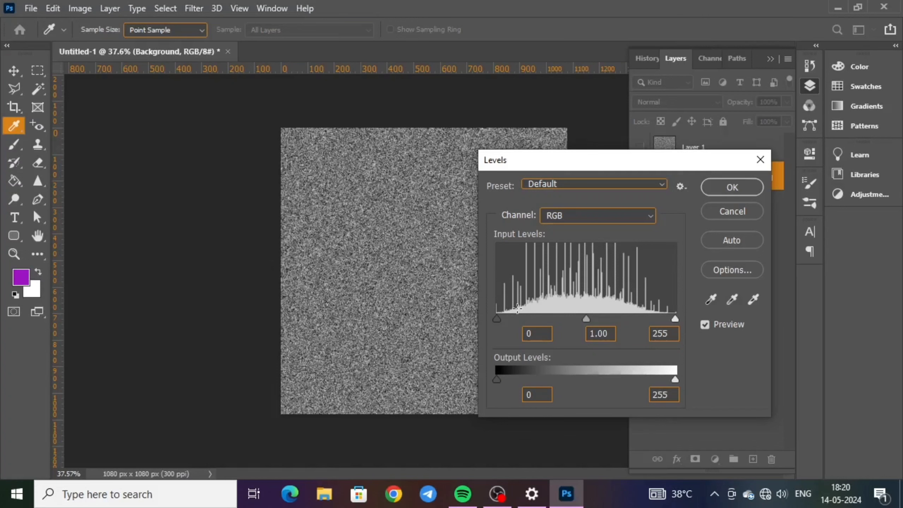
double_click(526, 334)
text(25)
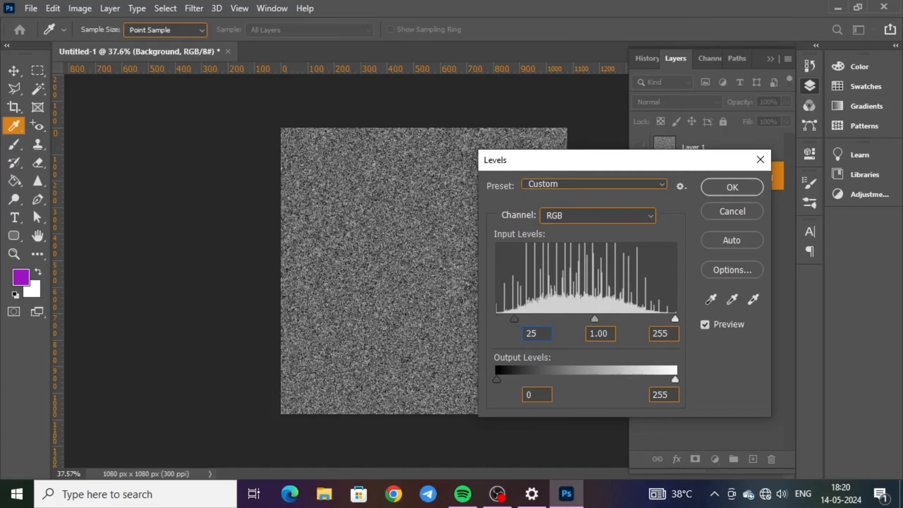
text(0)
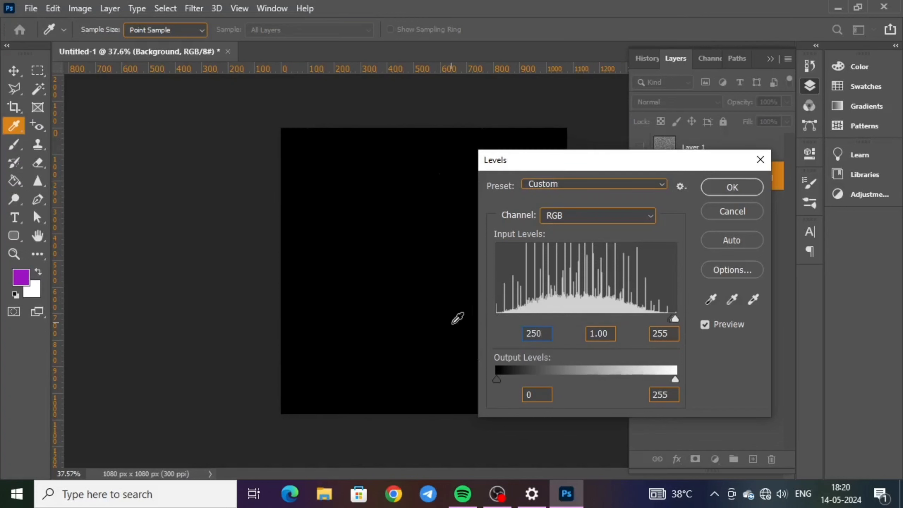
double_click(609, 335)
text(0.42)
click(714, 187)
key(v)
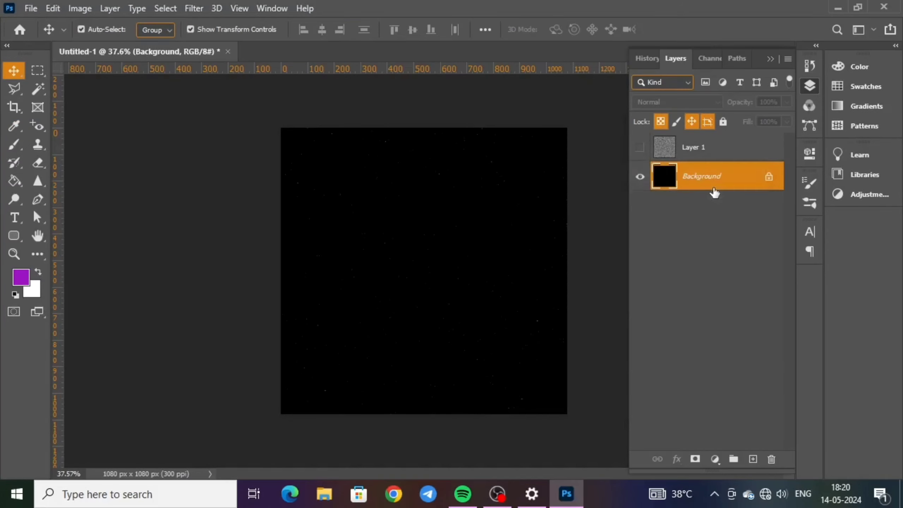
- Show Layer 1 again and apply a Gaussian Blur with a radius of 2 pixels to it
click(714, 153)
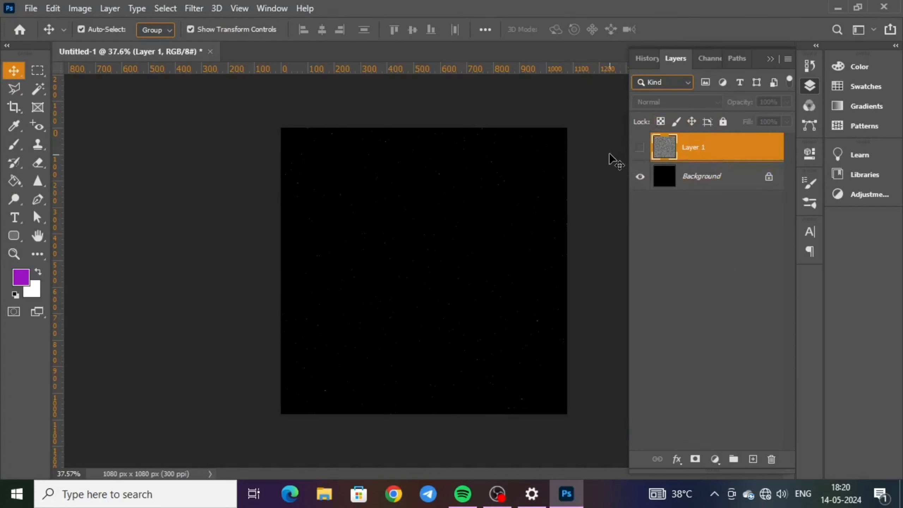
click(639, 149)
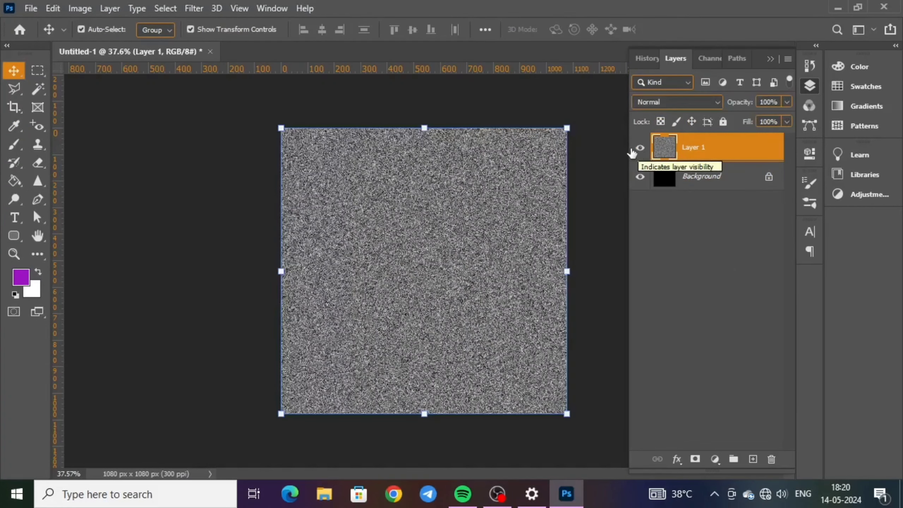
click(194, 8)
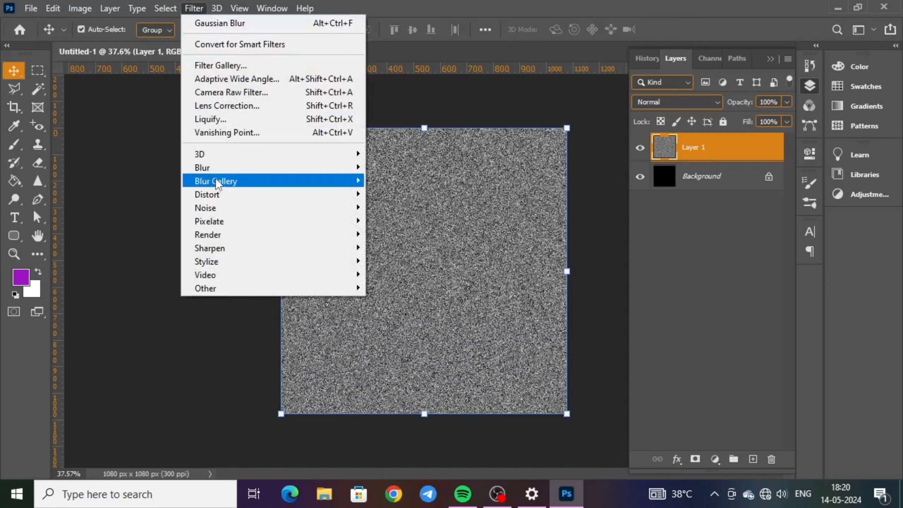
mouse_move(219, 170)
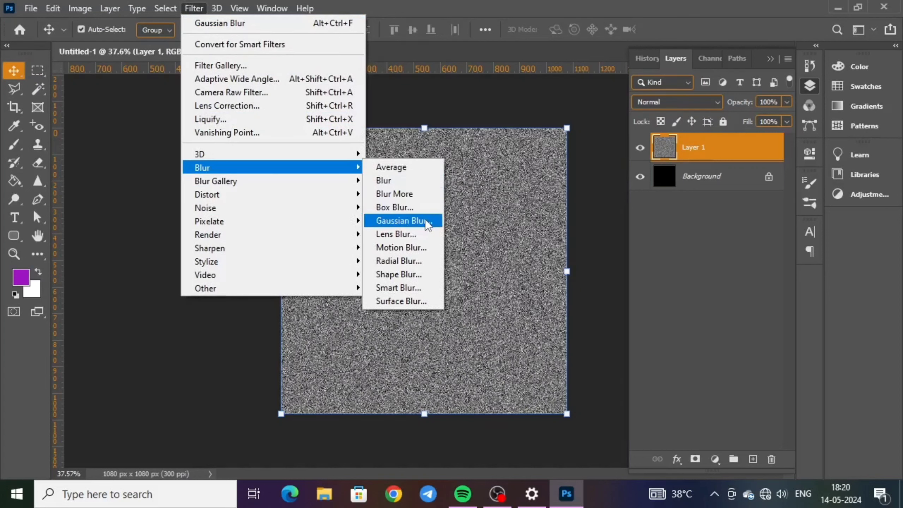
click(401, 221)
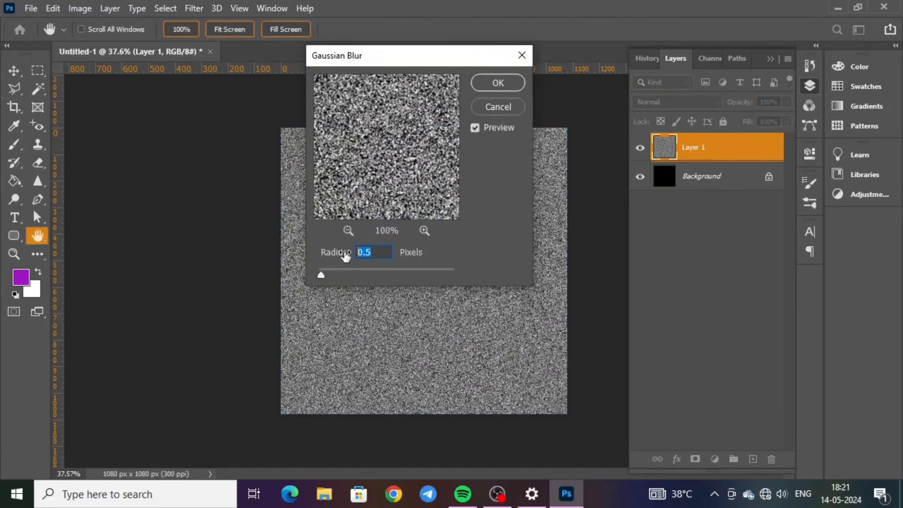
text(2)
click(503, 87)
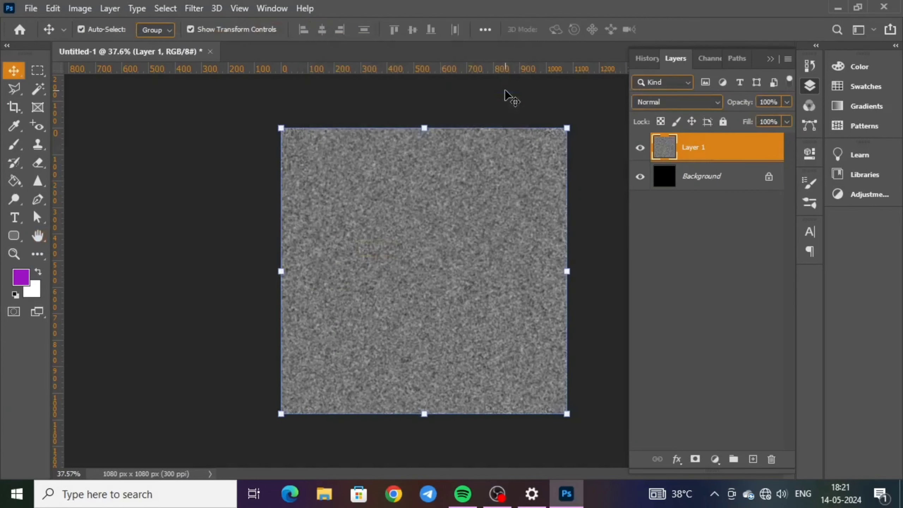
- Adjust Layer 1's Levels, setting the black input level to 170 and the white input level to 172
key(ctrl+l)
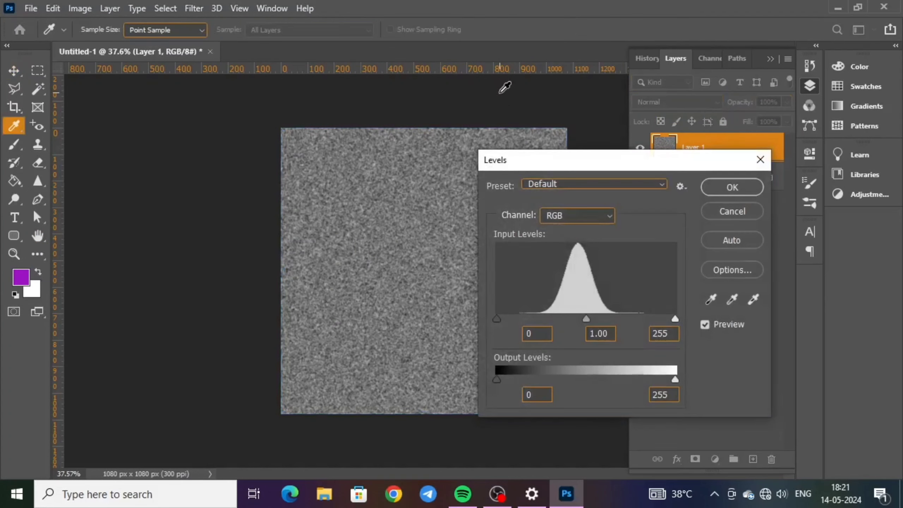
double_click(540, 331)
text(170)
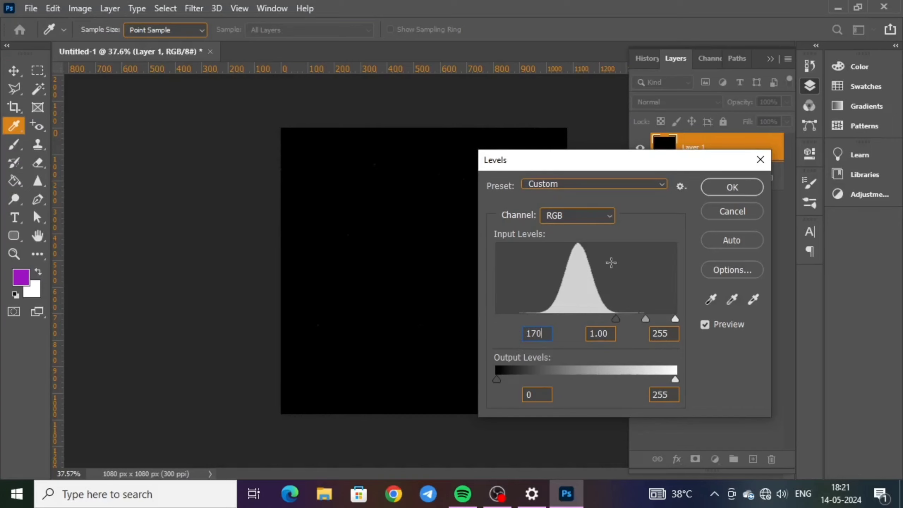
double_click(651, 333)
text(172)
click(708, 187)
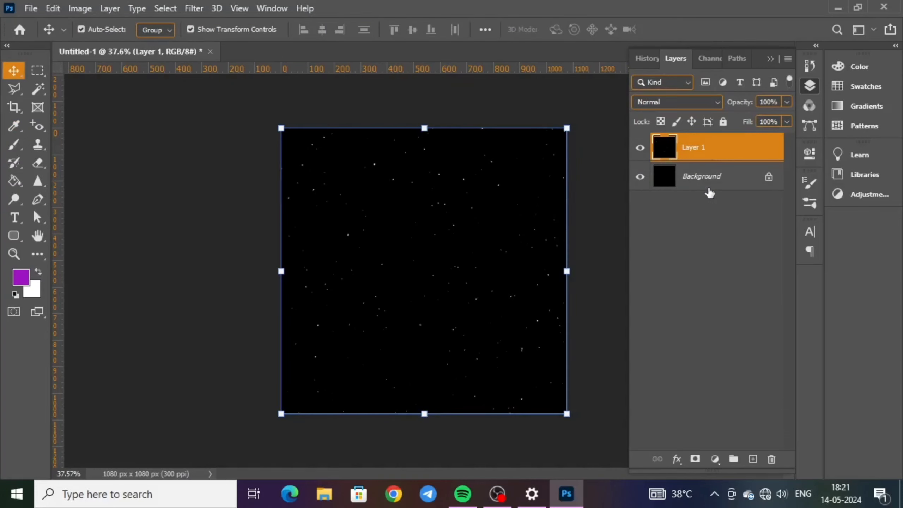
- Soften the stars on Layer 1 with a Gaussian Blur of 1 pixel radius
click(194, 9)
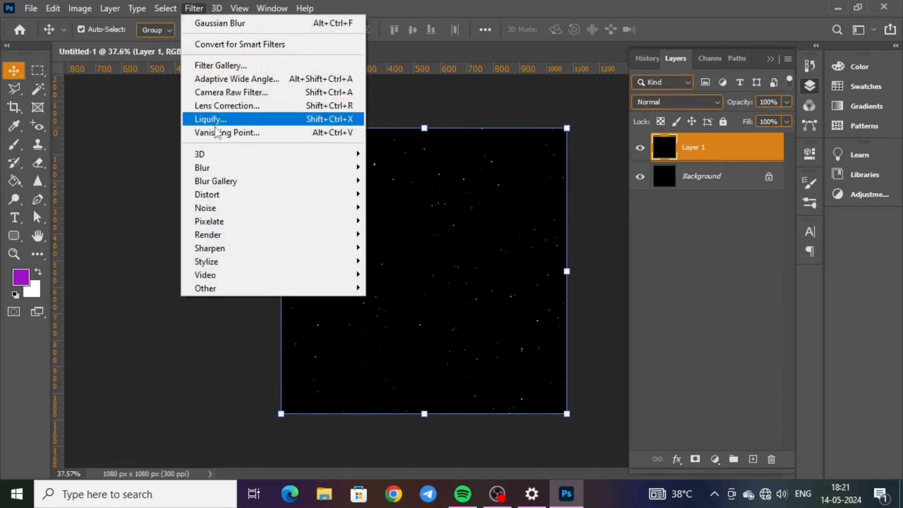
mouse_move(217, 168)
click(412, 220)
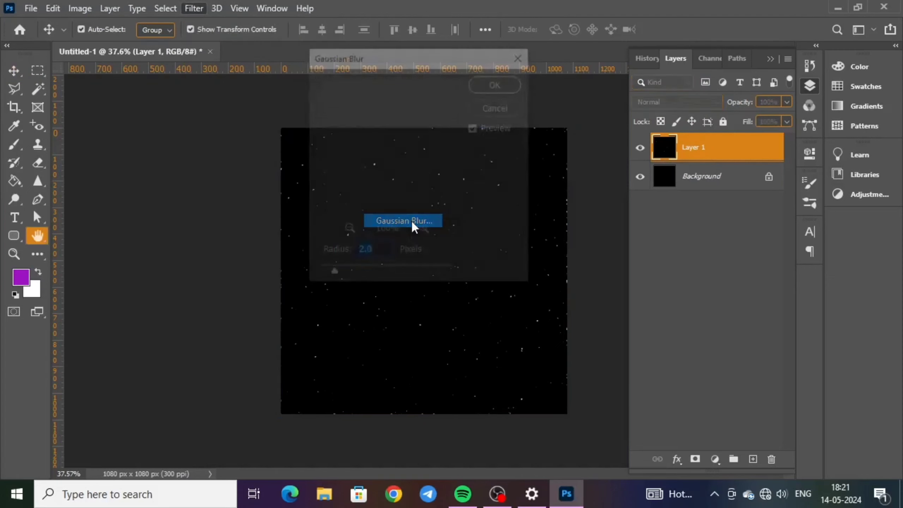
text(1)
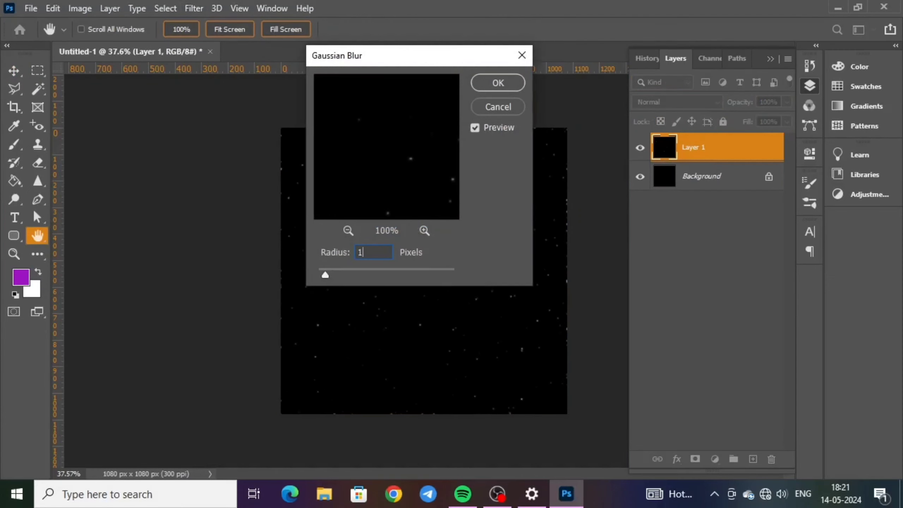
click(497, 83)
key(v)
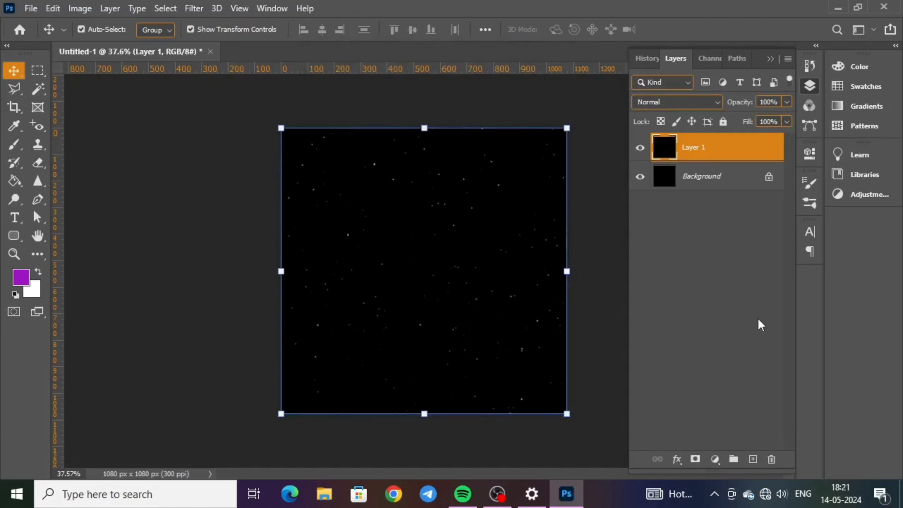
- Add a white outer glow to Layer 1 with Normal blend mode, 75% opacity and a size of 10 px
double_click(749, 158)
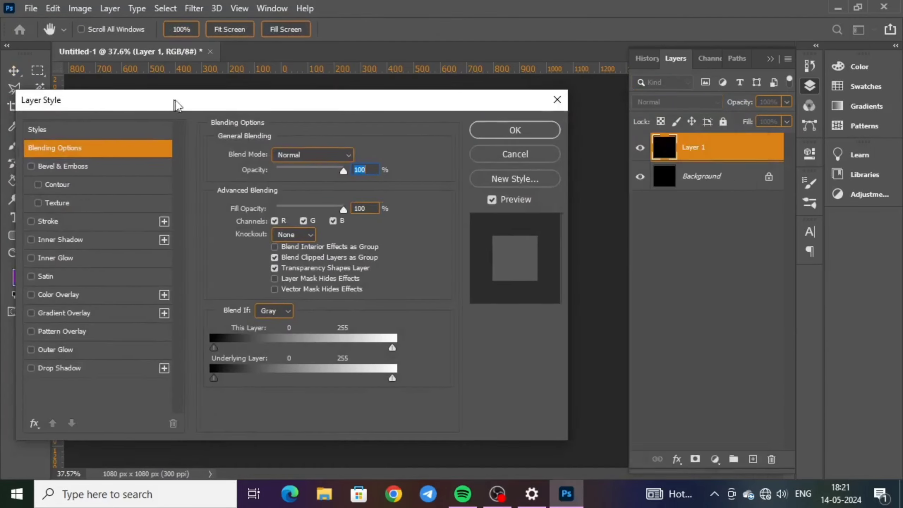
drag(177, 104, 467, 116)
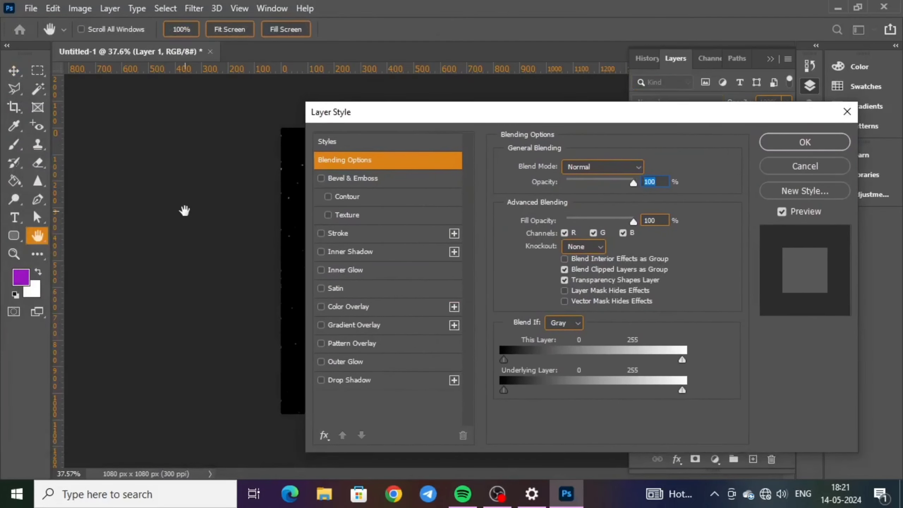
click(338, 360)
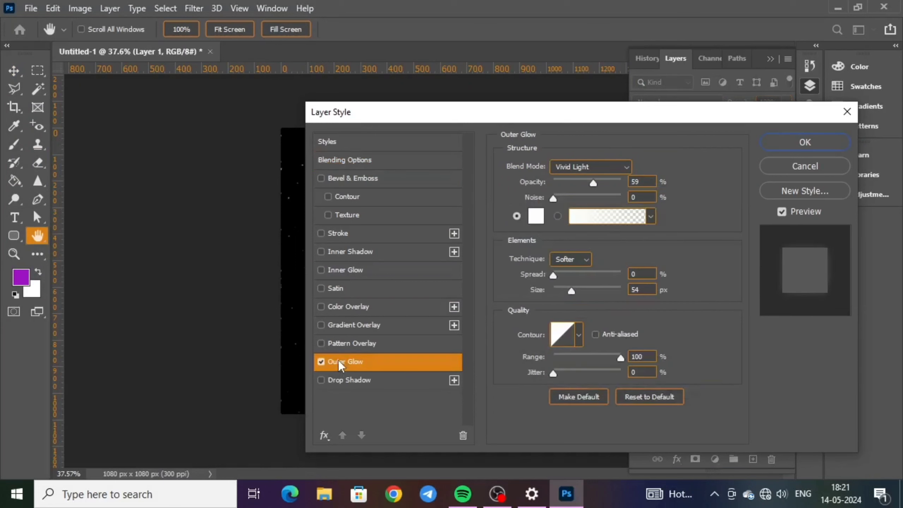
click(606, 171)
click(600, 138)
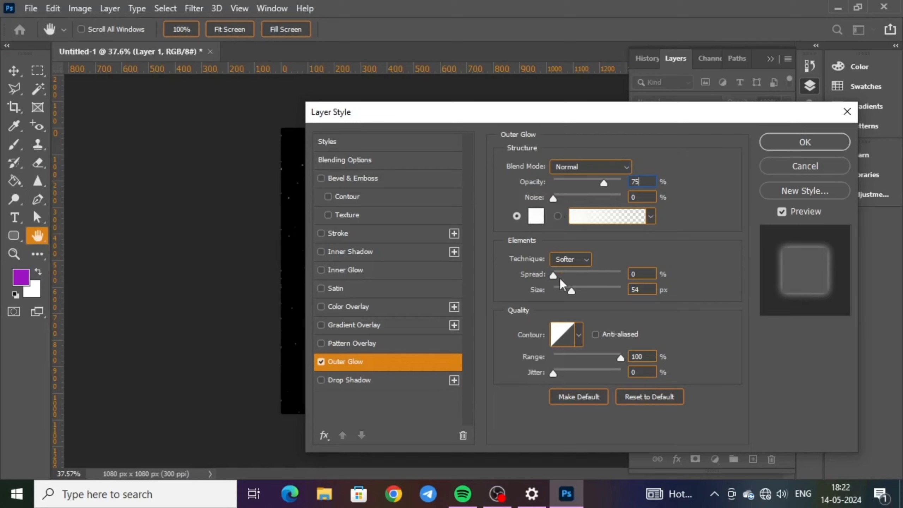
click(639, 289)
text(10)
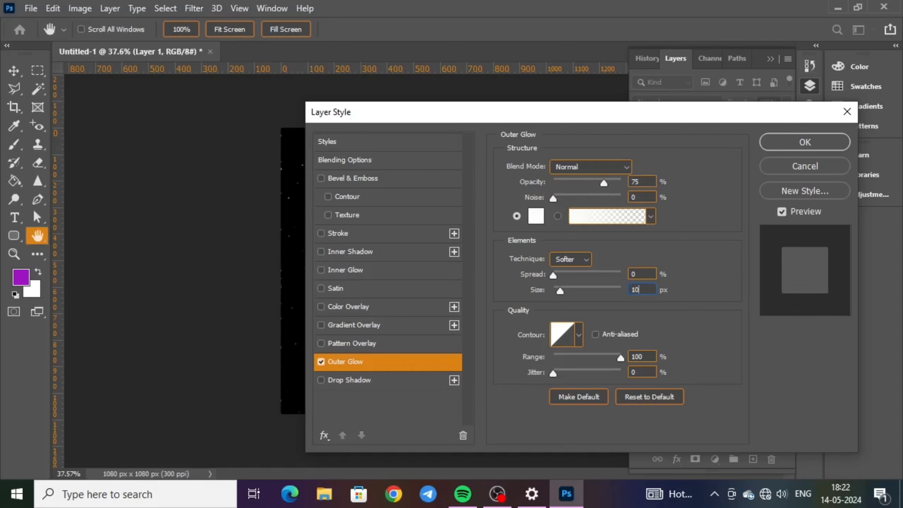
click(776, 144)
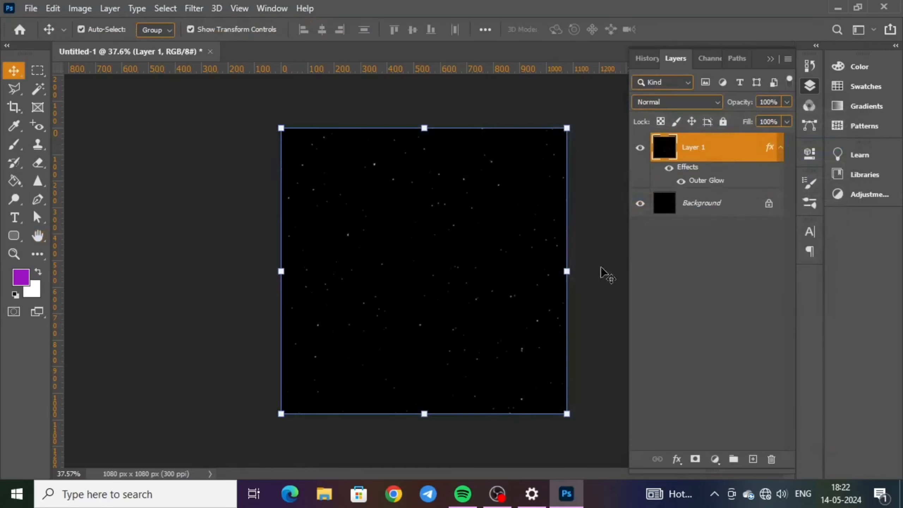
click(195, 267)
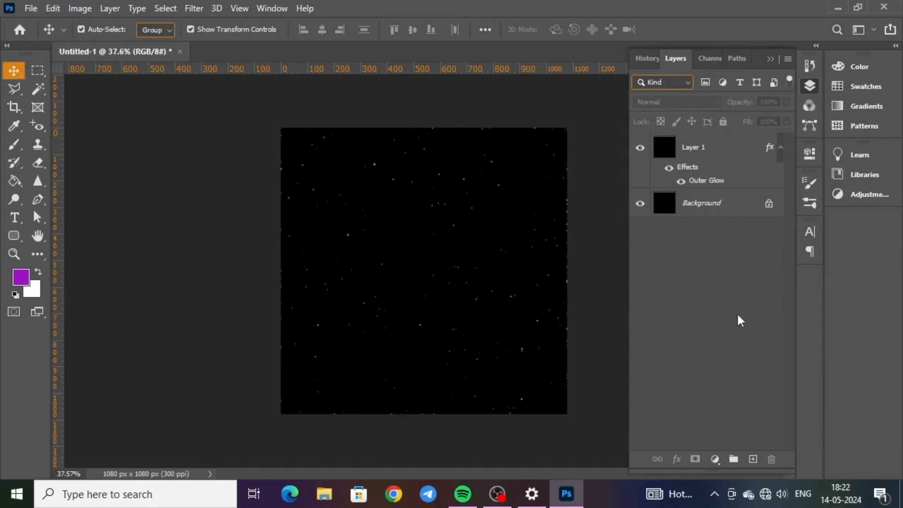
- Set Layer 1's blend mode to Lighten and compare the image with the layer hidden and shown
click(725, 149)
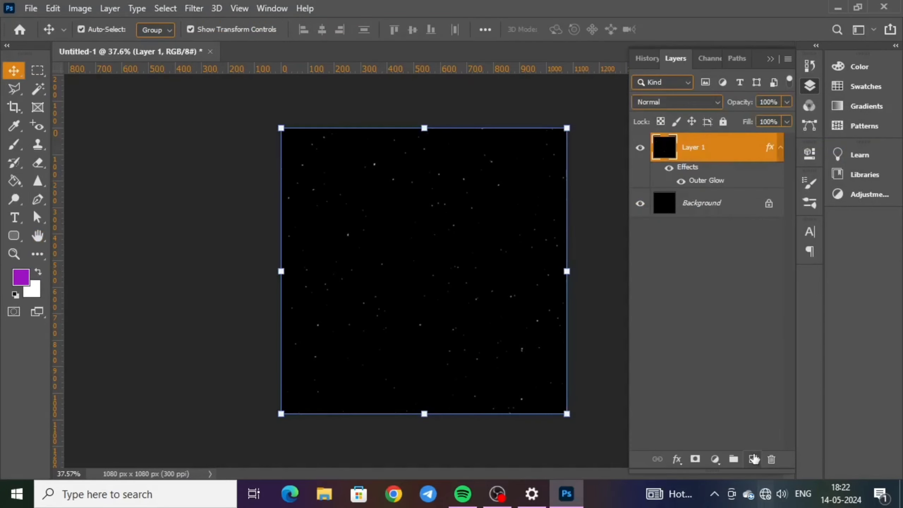
click(705, 103)
click(660, 210)
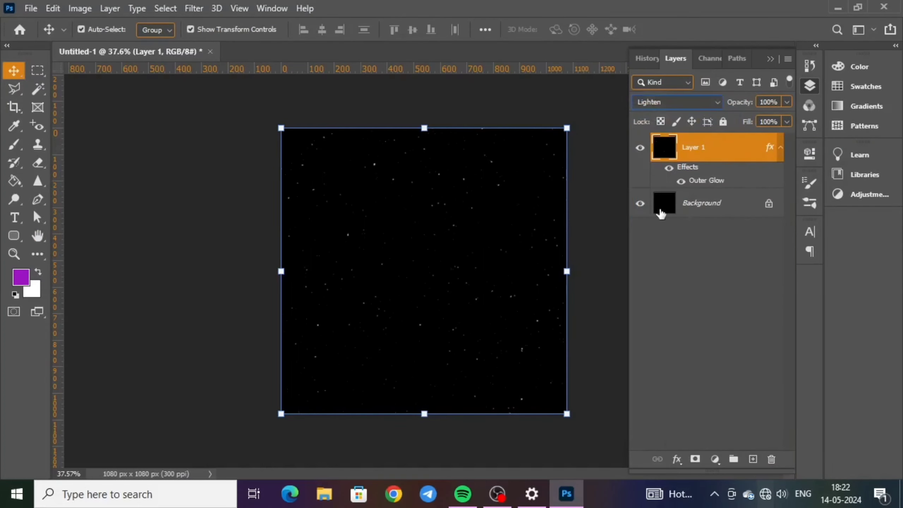
click(641, 150)
click(641, 150)
click(641, 151)
click(642, 151)
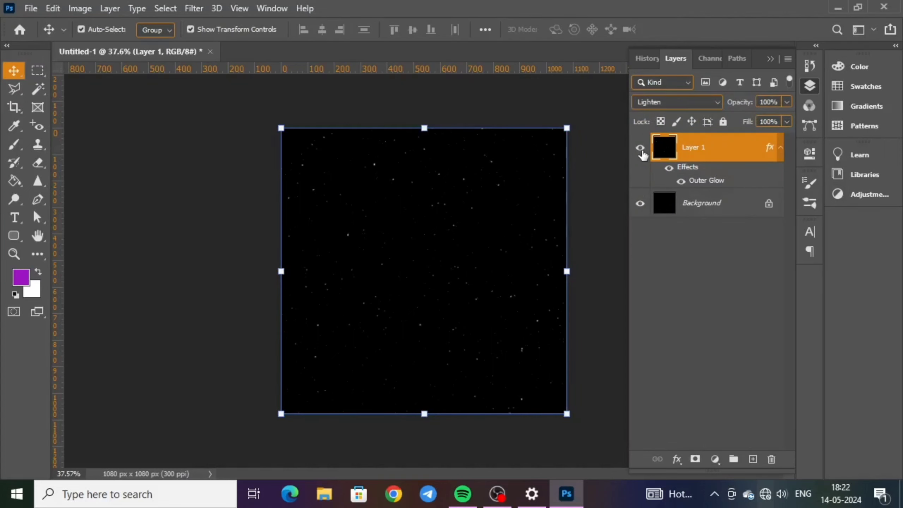
- Merge Layer 1 with the Background layer
click(734, 207)
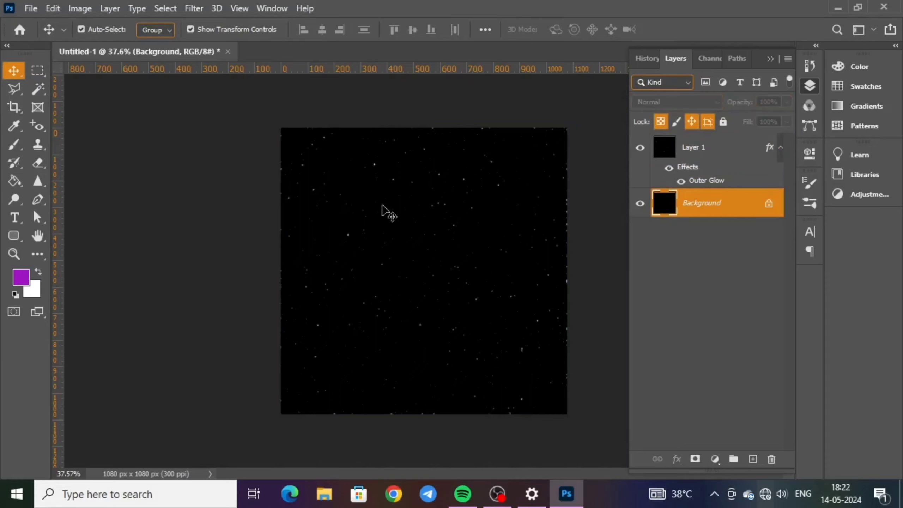
shift+click(717, 152)
right_click(718, 151)
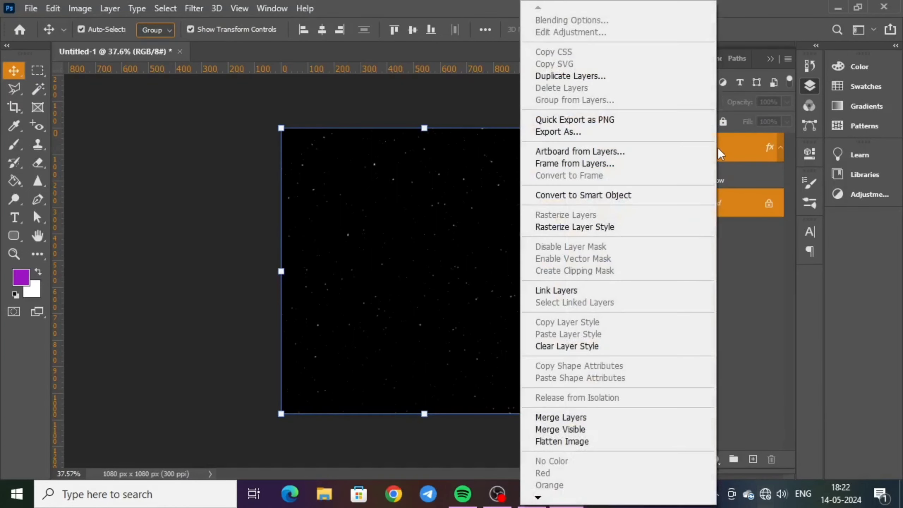
click(573, 418)
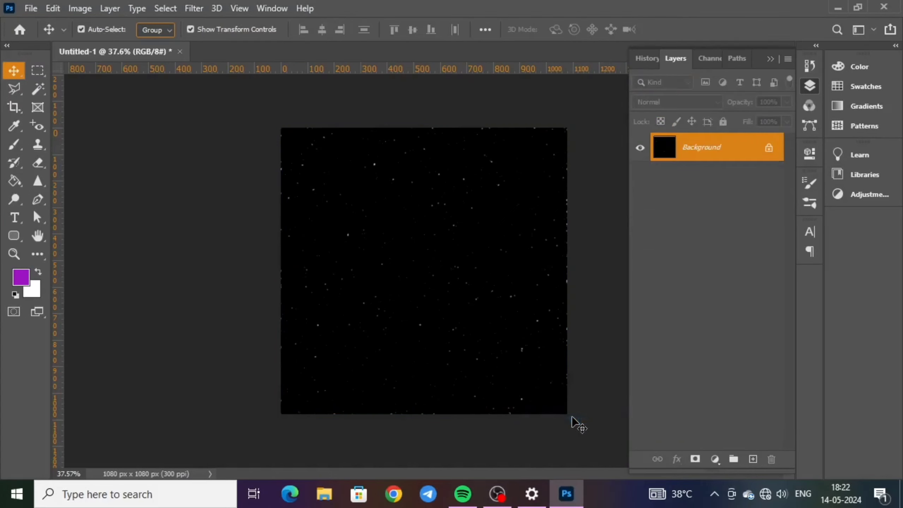
- Add a new layer above the Background and fill it with black using the Paint Bucket
click(753, 460)
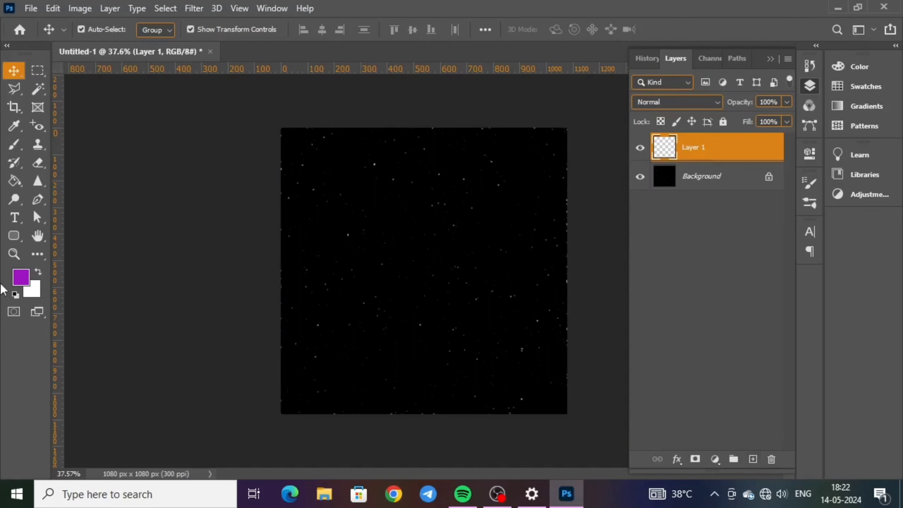
click(20, 277)
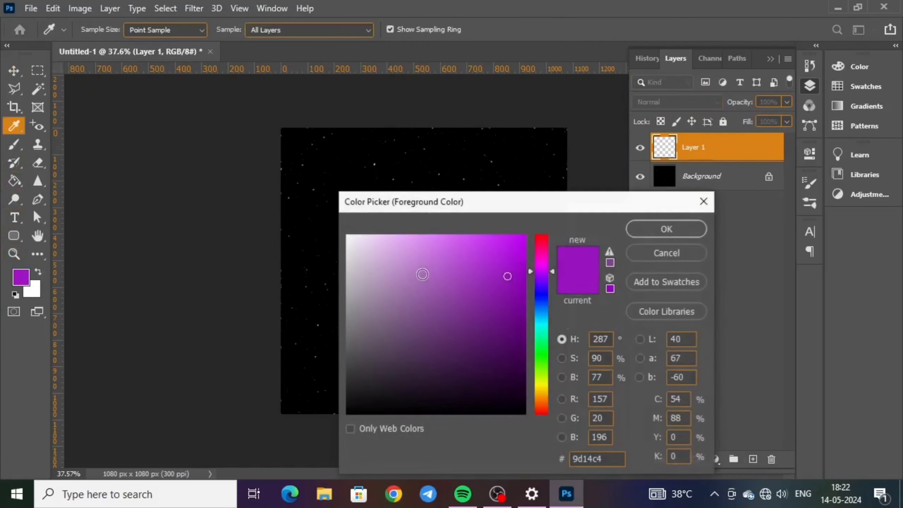
click(391, 413)
click(652, 229)
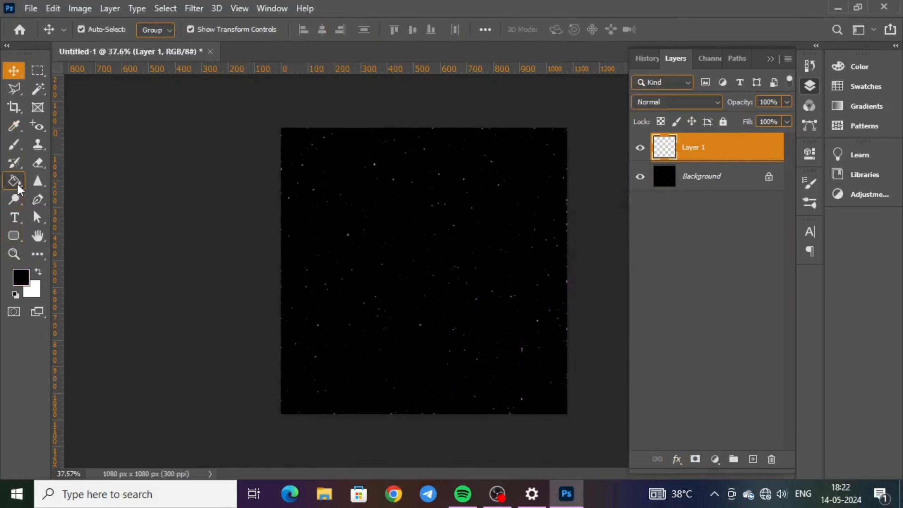
click(16, 182)
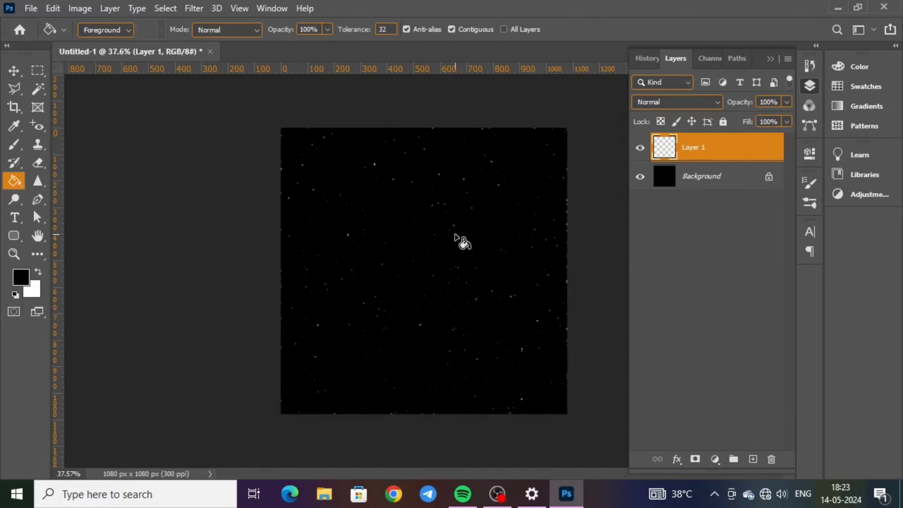
click(455, 235)
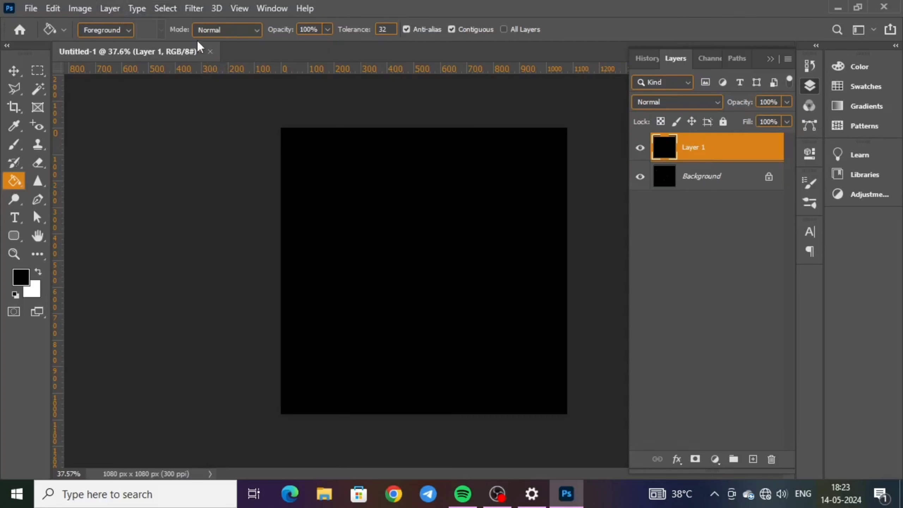
- Render Clouds on Layer 1 and set its blend mode to Color Dodge
click(191, 9)
mouse_move(199, 235)
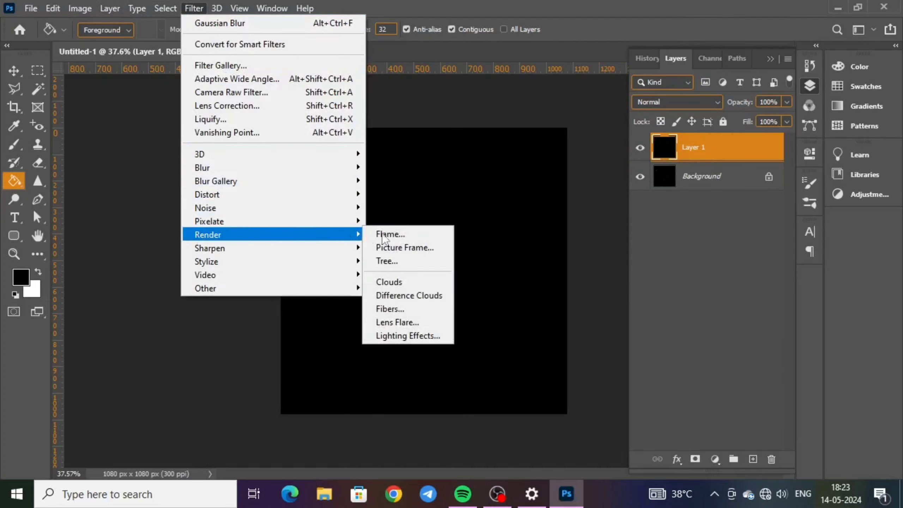
click(408, 281)
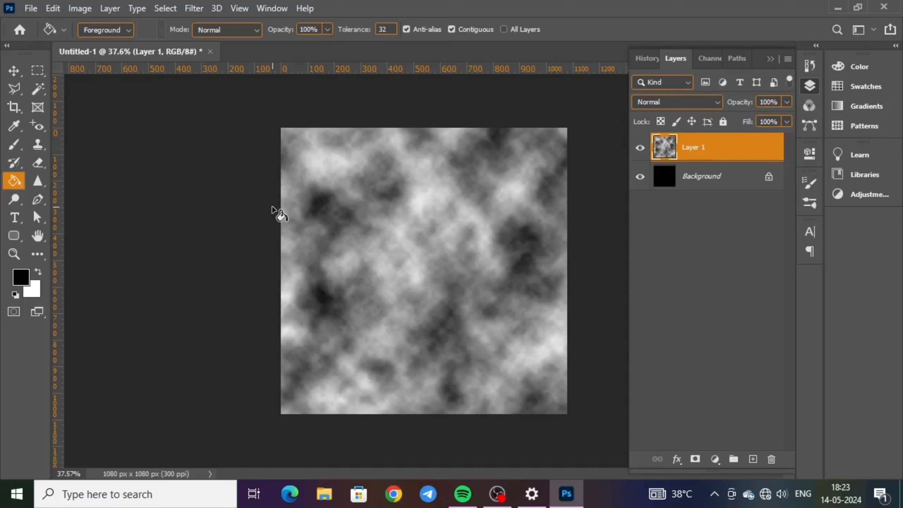
click(710, 106)
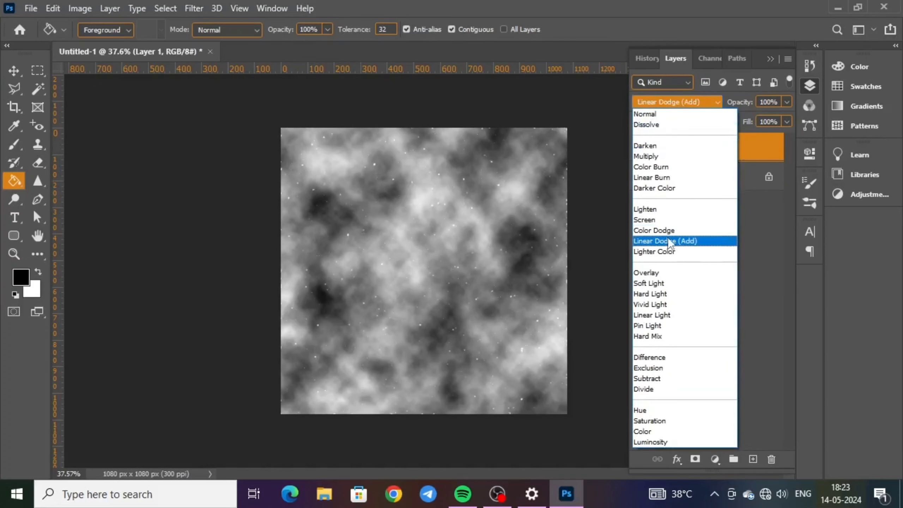
click(669, 231)
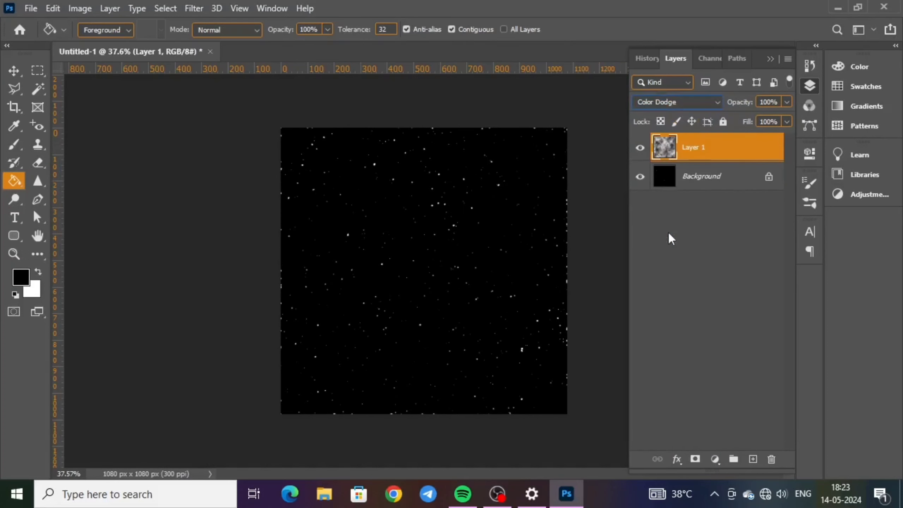
- Add a new layer directly above the Background and ready the Brush tool with the blue foreground colour 1200fc
click(730, 182)
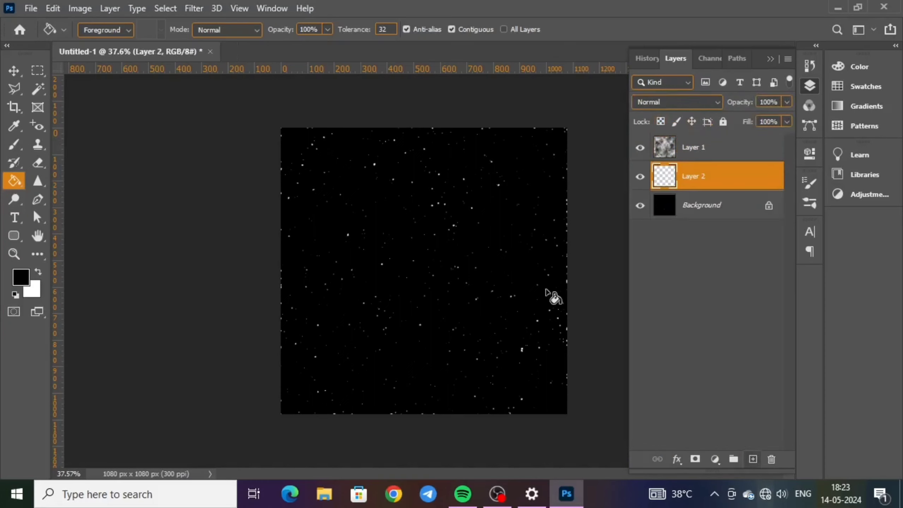
click(14, 146)
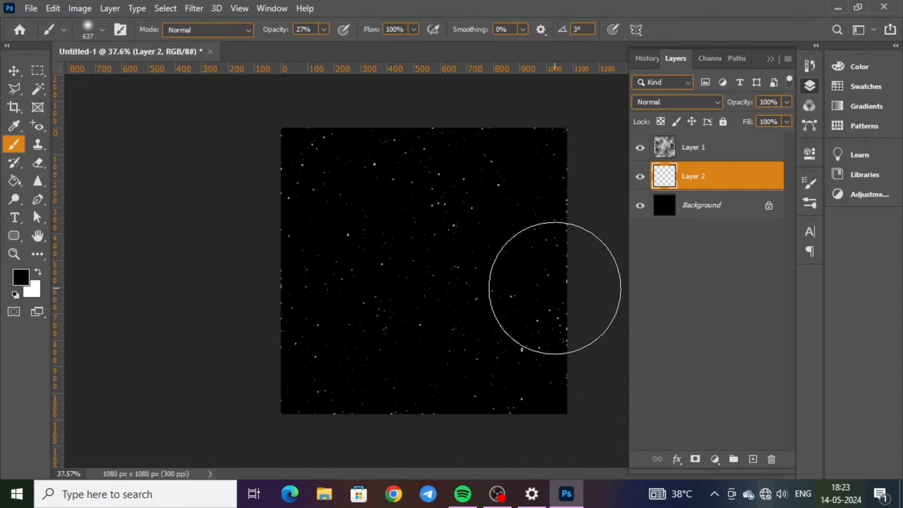
click(20, 278)
click(513, 255)
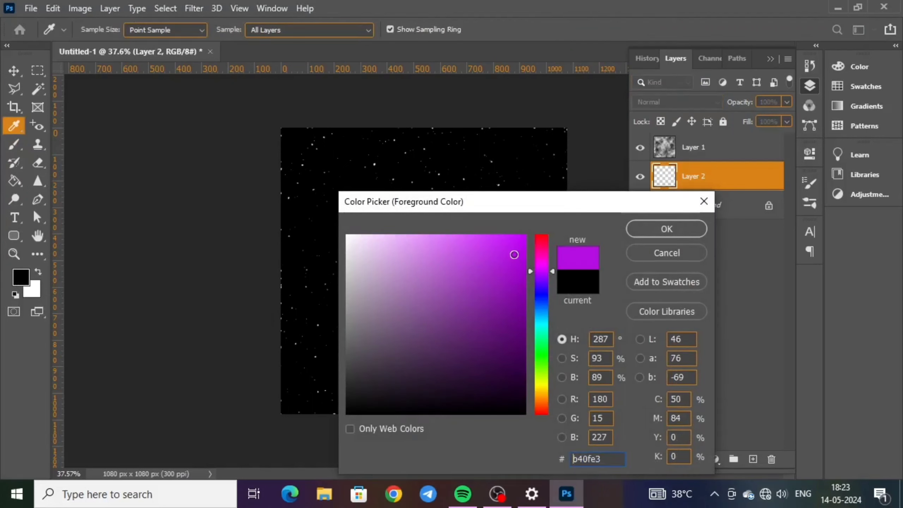
drag(541, 271, 541, 292)
click(515, 243)
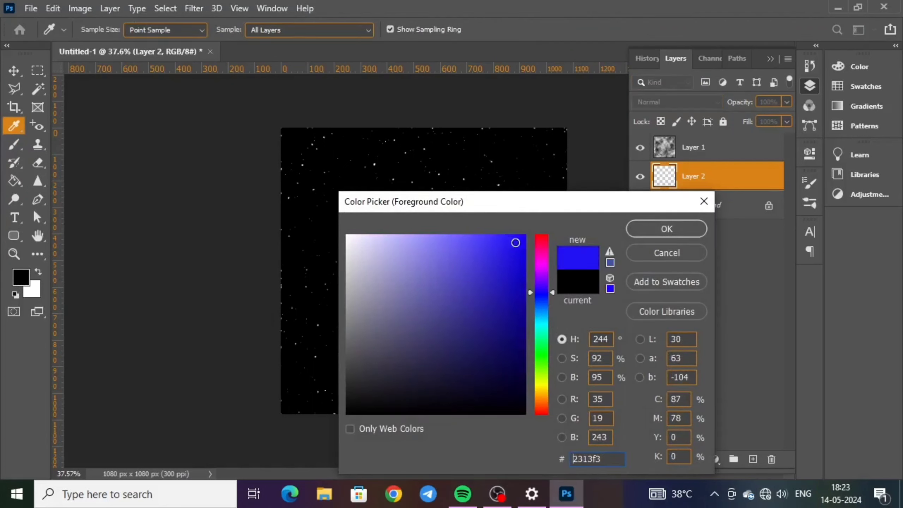
drag(515, 243, 524, 239)
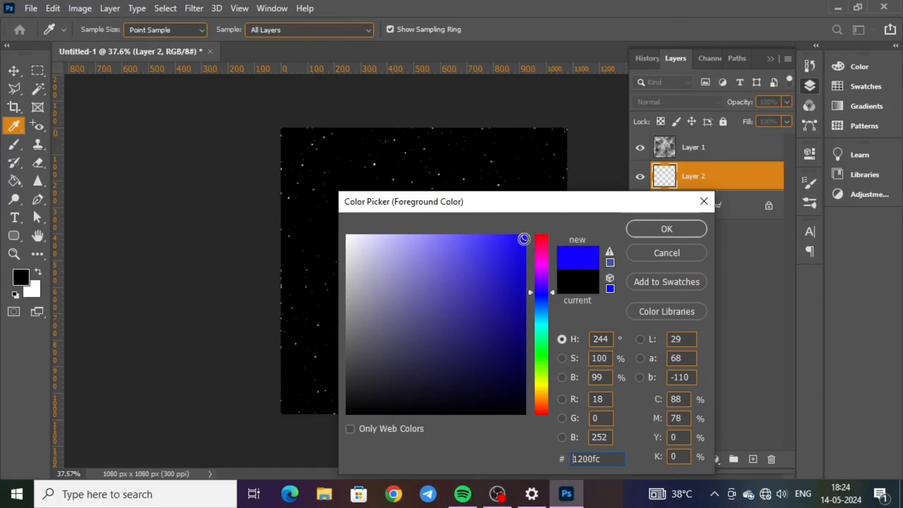
click(697, 231)
key(b)
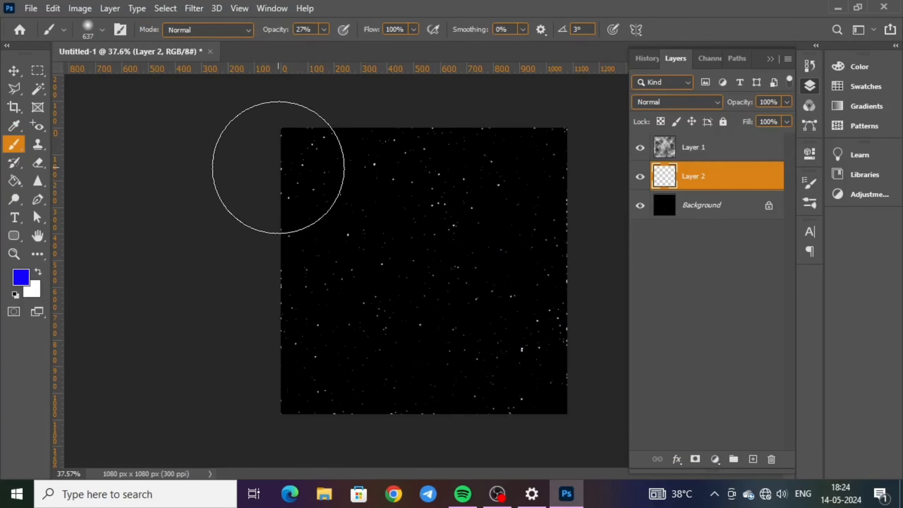
- Paint soft blue nebula patches on Layer 2 along the canvas's left and right edges with the brush at 27% opacity
drag(315, 162, 279, 167)
click(294, 330)
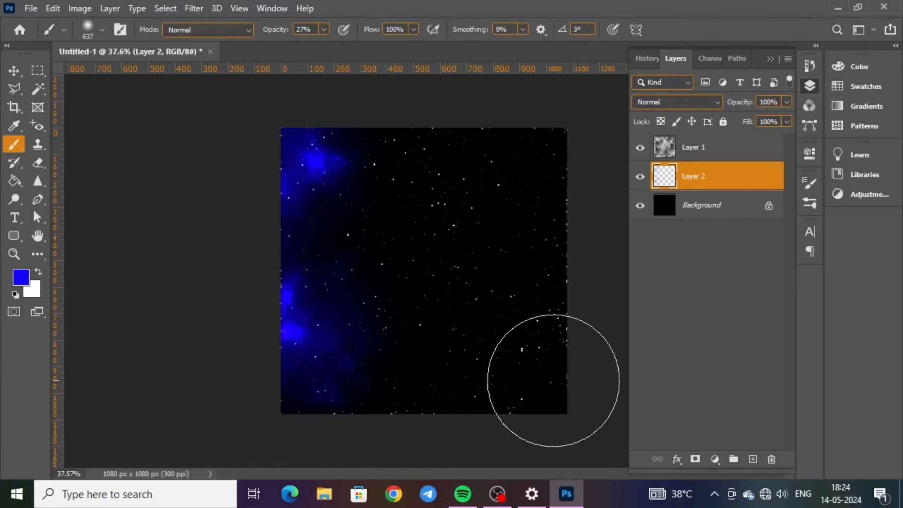
click(556, 347)
click(580, 198)
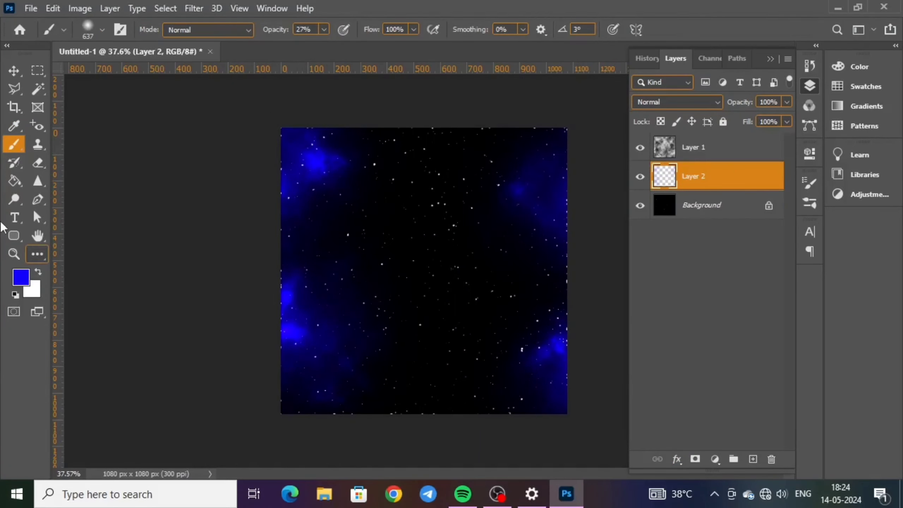
- Set the foreground colour to magenta f300fc
click(21, 277)
click(542, 267)
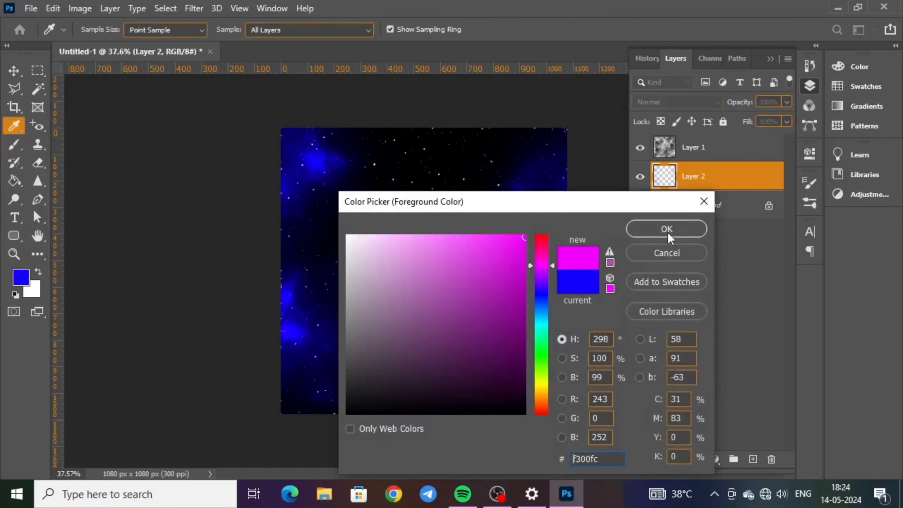
click(667, 229)
- Try painting magenta patches at the top centre and lower left of the sky on Layer 2, and undo them
click(423, 185)
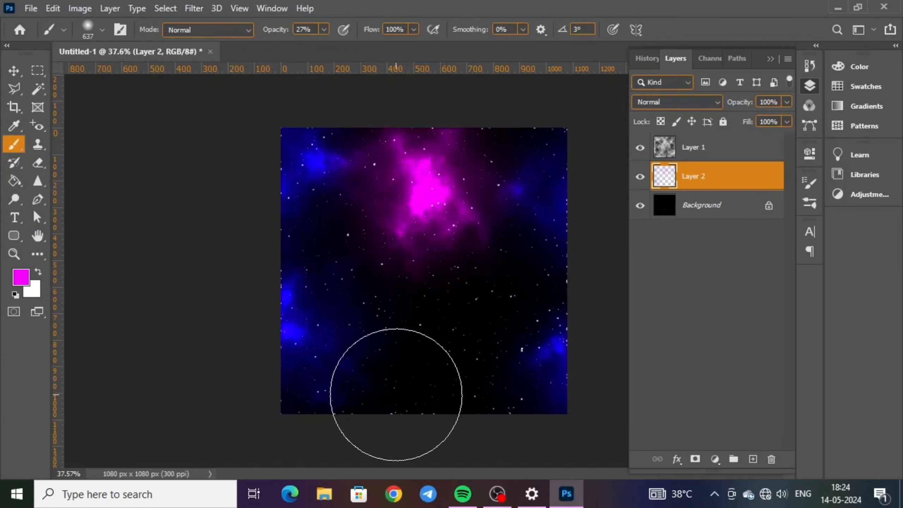
click(373, 394)
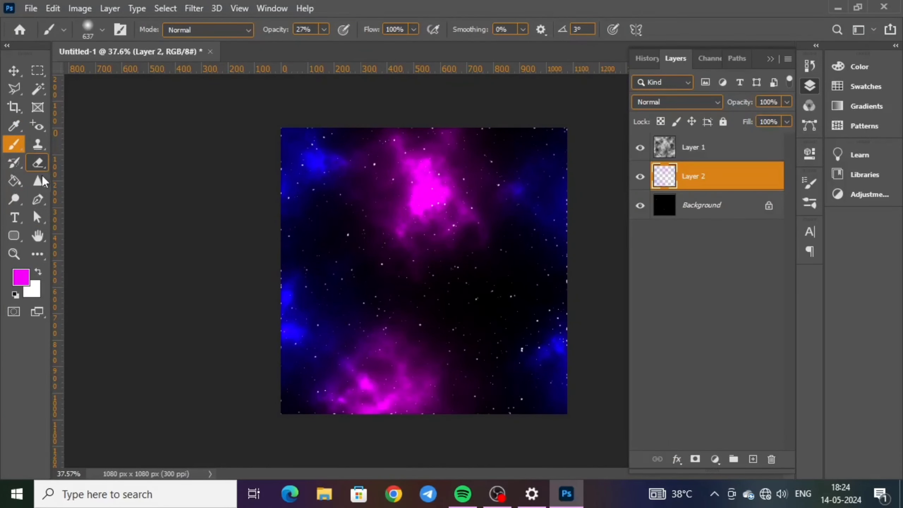
key(ctrl+z)
key(ctrl+z)
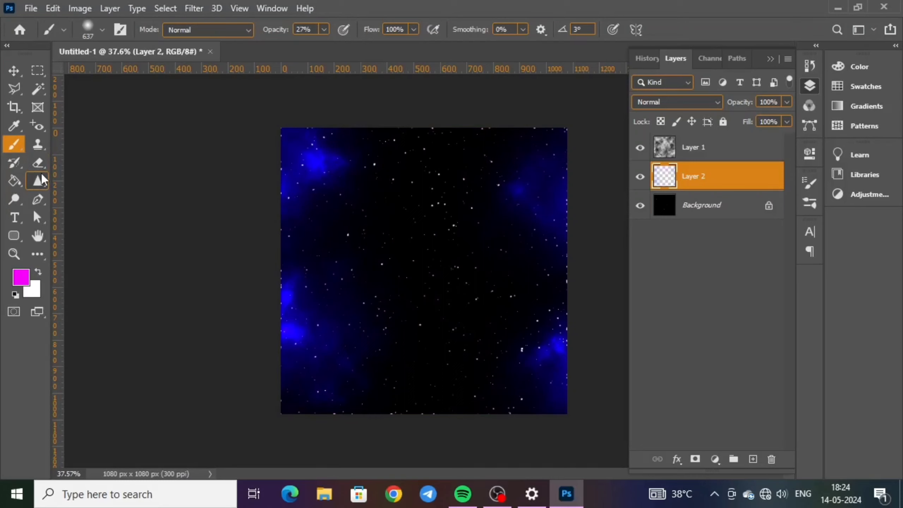
- Lower the brush opacity to 10% and paint soft magenta patches on Layer 2 at the top centre, along the bottom and in both lower corners
drag(277, 30, 270, 34)
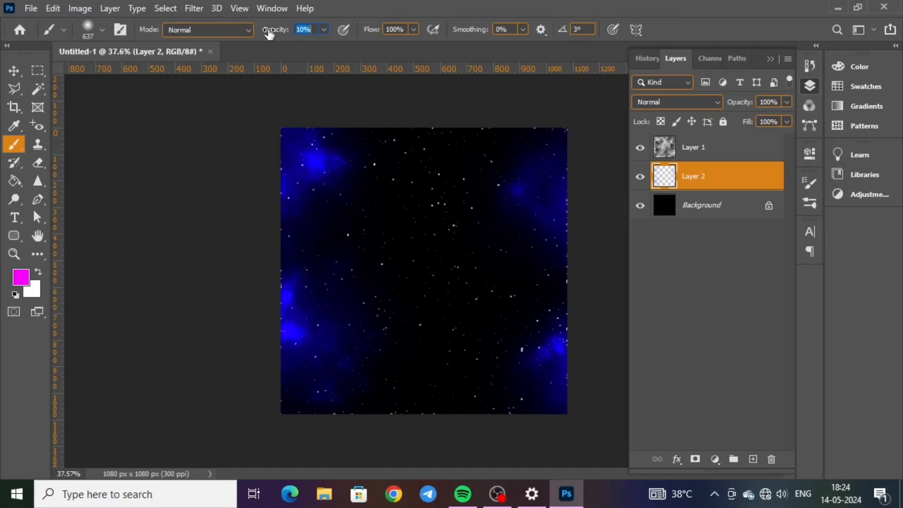
click(412, 188)
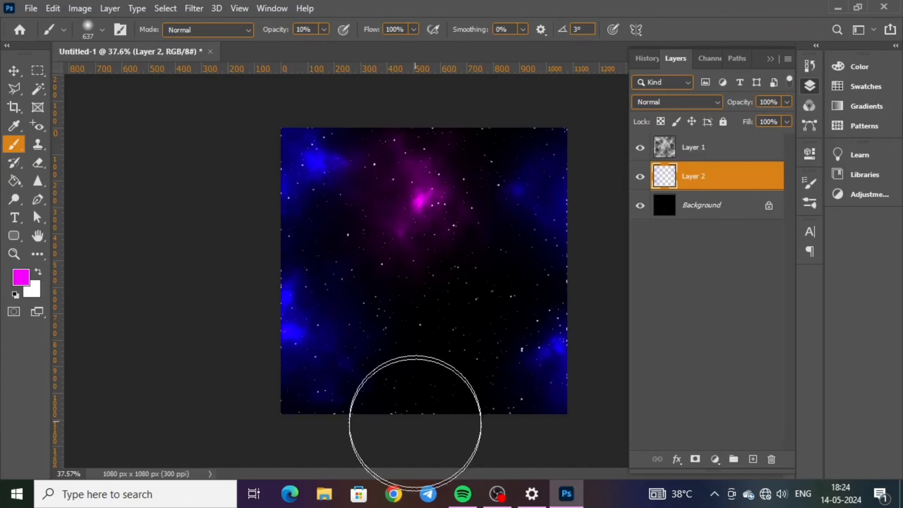
click(404, 423)
click(563, 367)
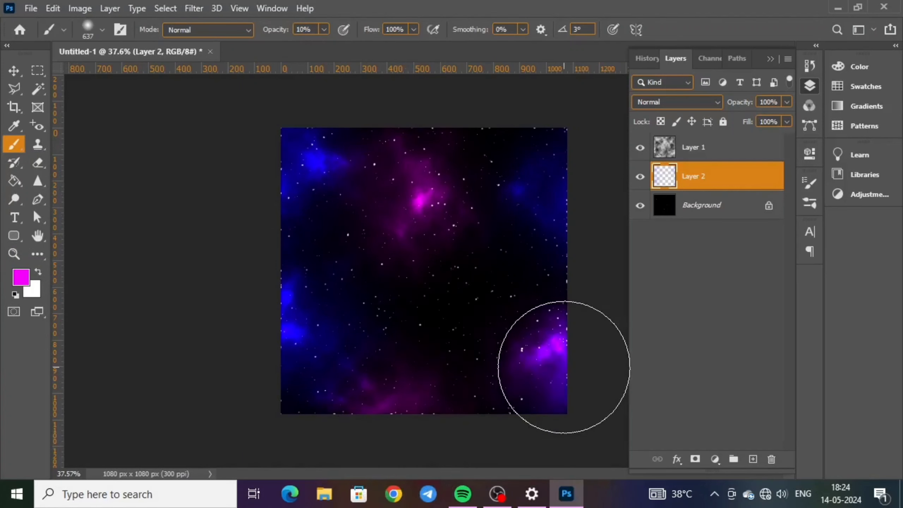
click(255, 379)
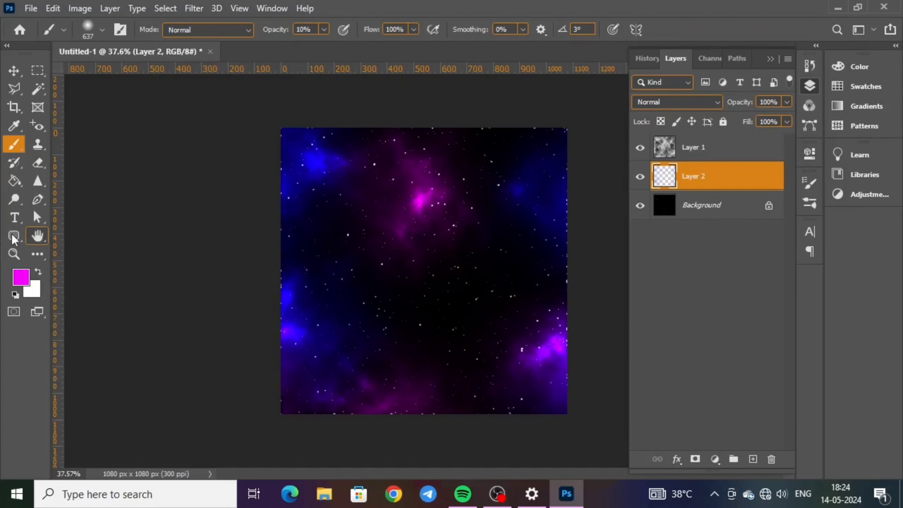
- Set the foreground colour to green 18fc00 and paint soft green patches right of the canvas centre and on the left edge
click(21, 277)
click(541, 336)
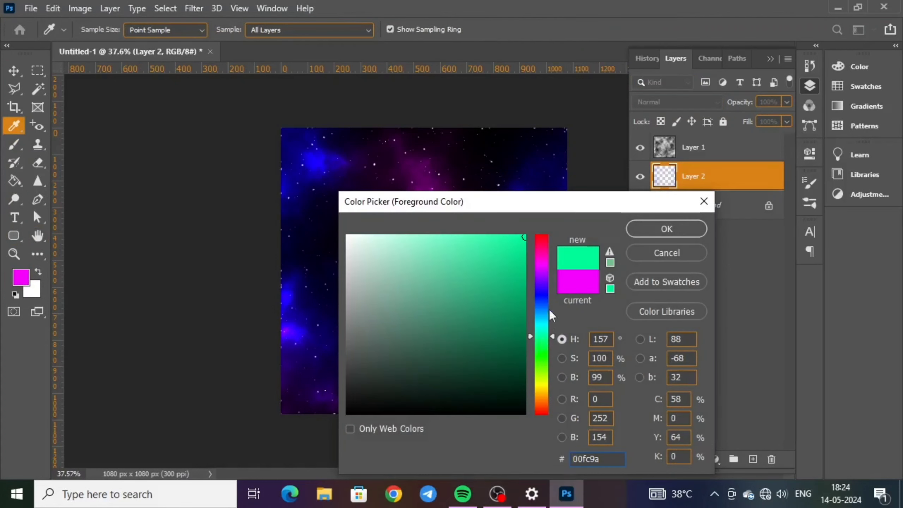
click(543, 358)
key(Return)
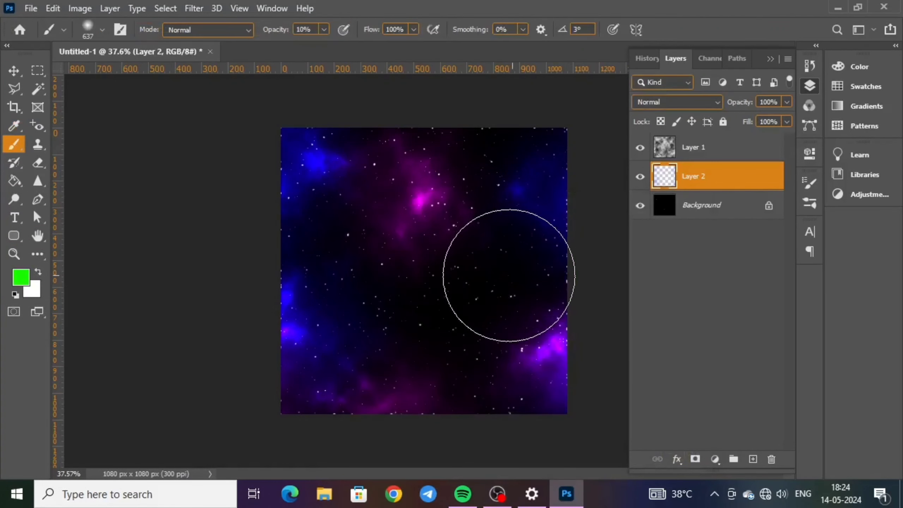
click(475, 295)
click(472, 185)
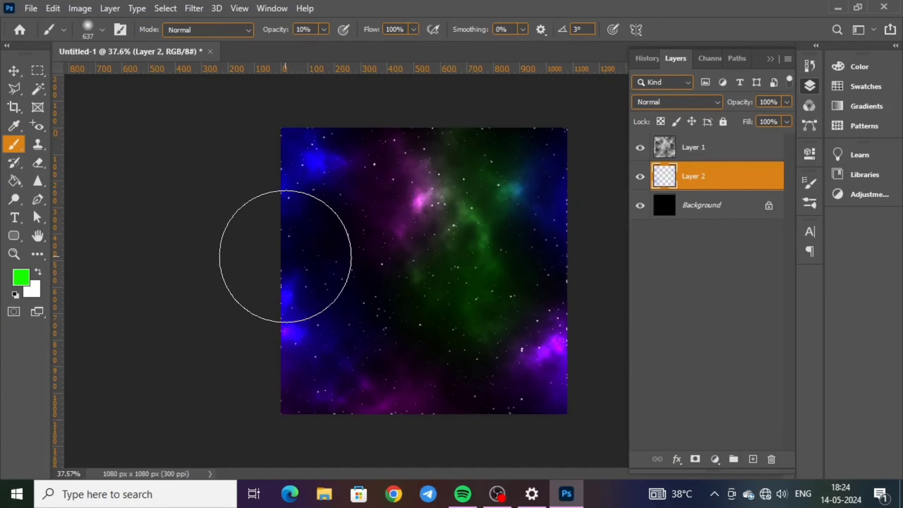
click(287, 260)
- Set the foreground colour to red fc0018 and paint faint red glows in the upper-right corner and on the lower right edge of the sky
click(24, 283)
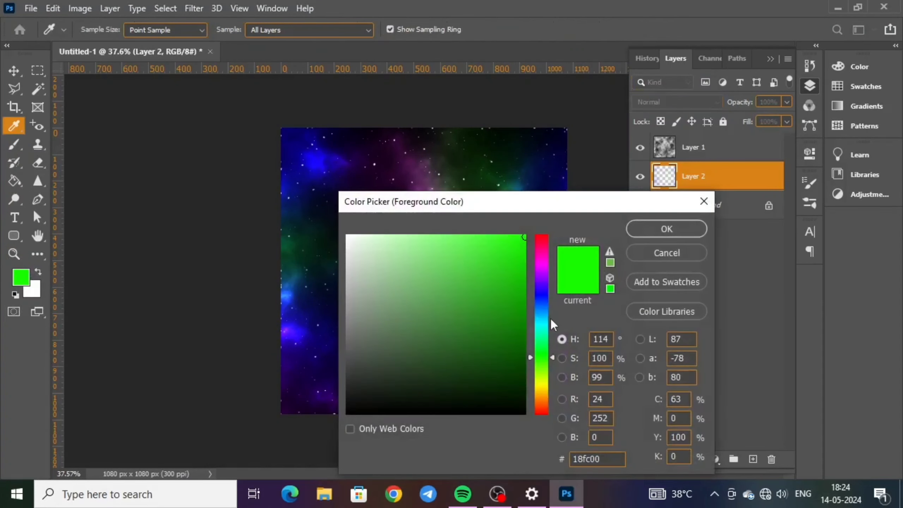
drag(544, 246, 543, 238)
click(666, 228)
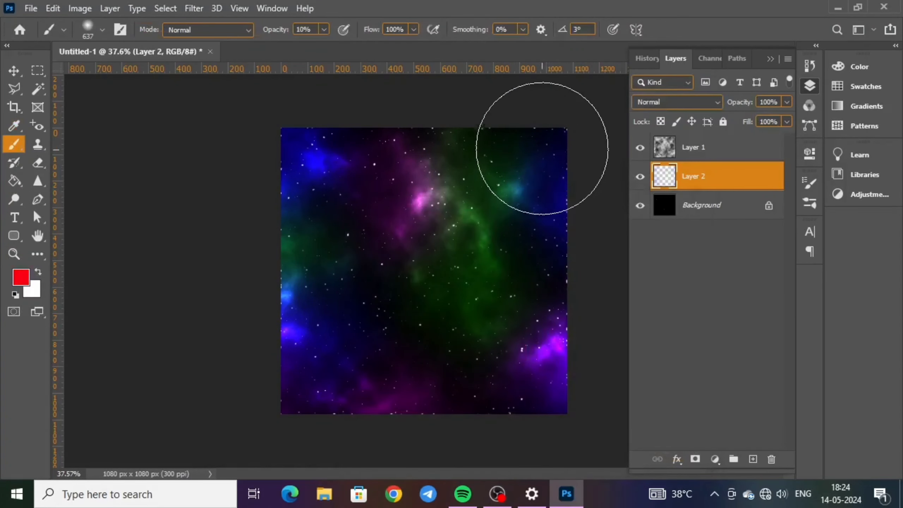
drag(570, 327, 570, 302)
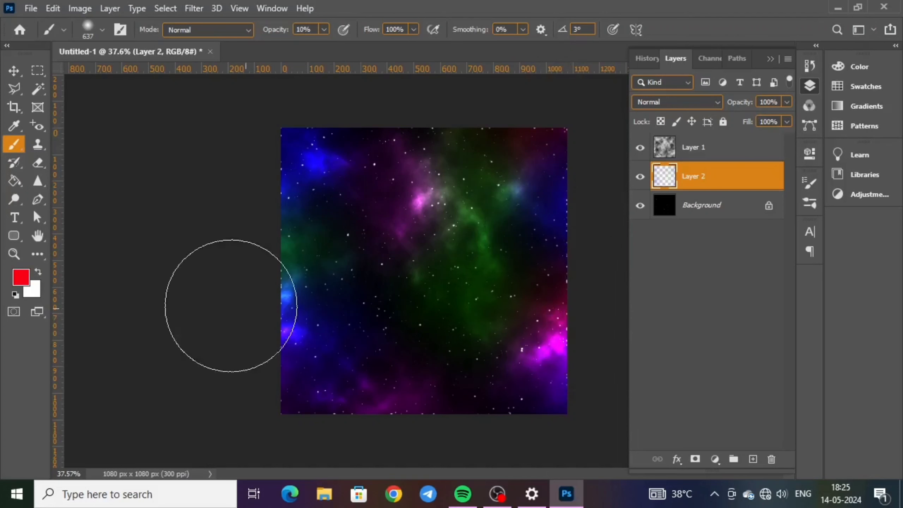
- Set the foreground colour to cyan and brush it over the left edge and lower-left part of the sky
click(26, 284)
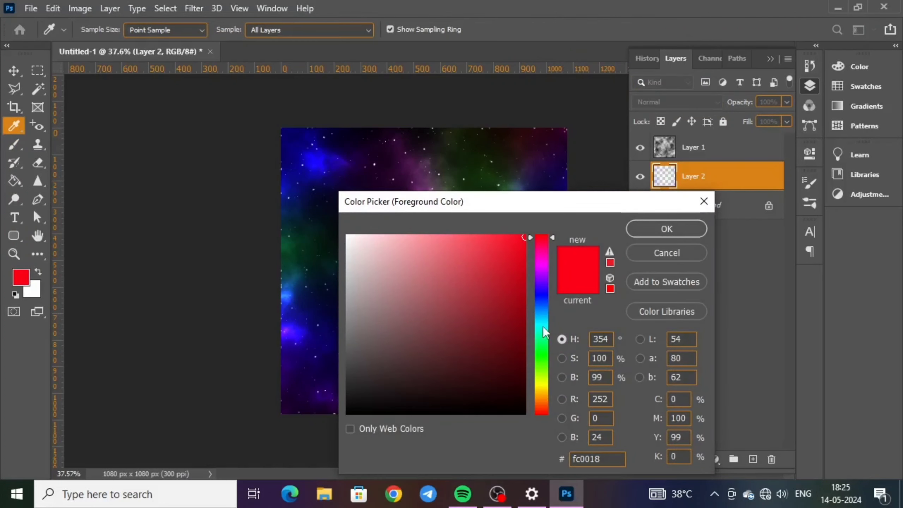
click(543, 325)
click(667, 229)
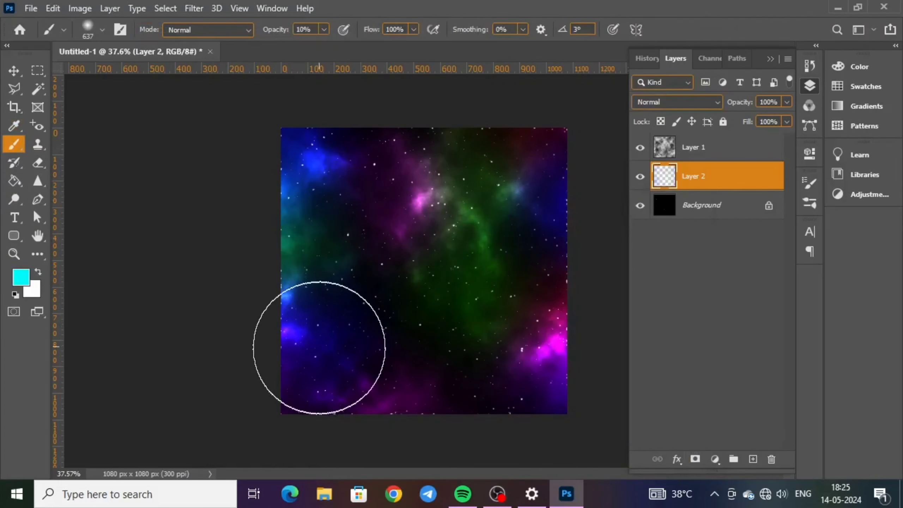
drag(319, 348, 319, 346)
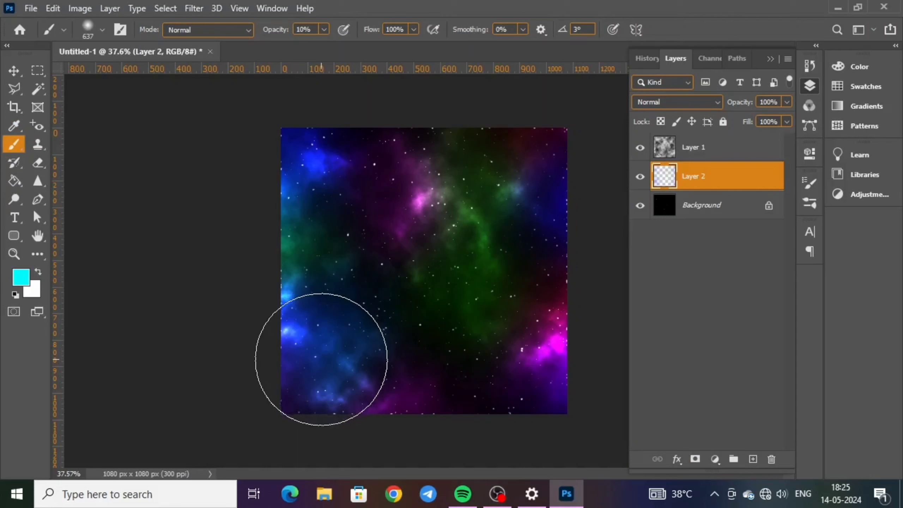
- Set the foreground colour to yellow and paint a soft patch near the canvas's bottom edge, right of centre
click(24, 284)
click(541, 359)
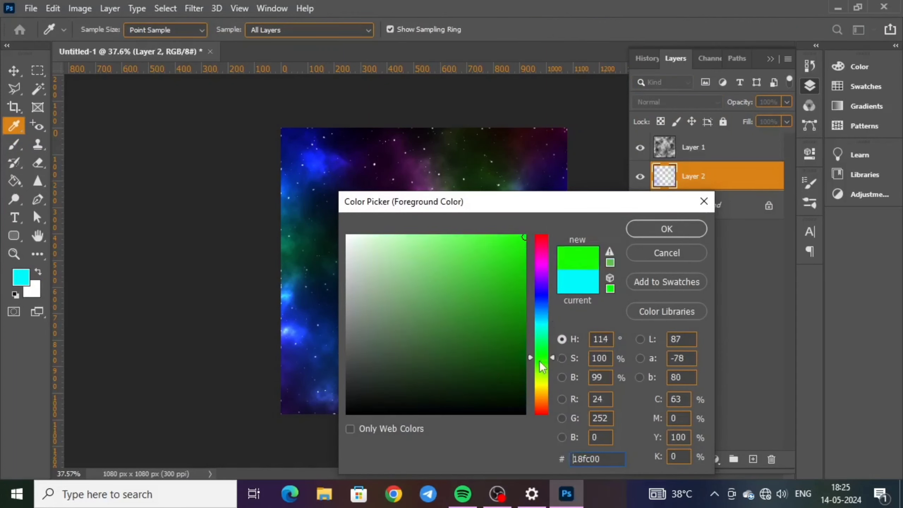
click(540, 387)
click(640, 231)
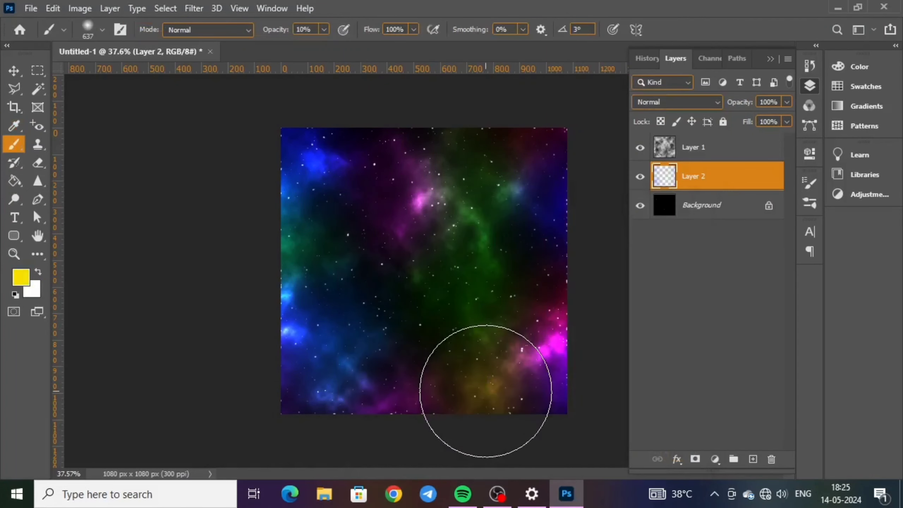
- Set the foreground colour back to magenta and intensify the nebula at the upper centre of the sky
click(24, 281)
click(541, 270)
click(666, 229)
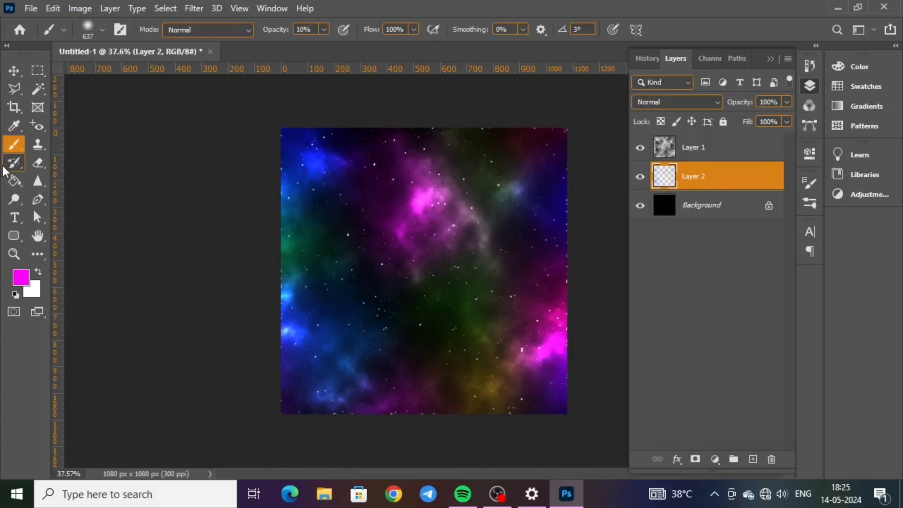
- Switch to the Move tool and add a new empty layer above the clouds layer, Layer 1
click(14, 73)
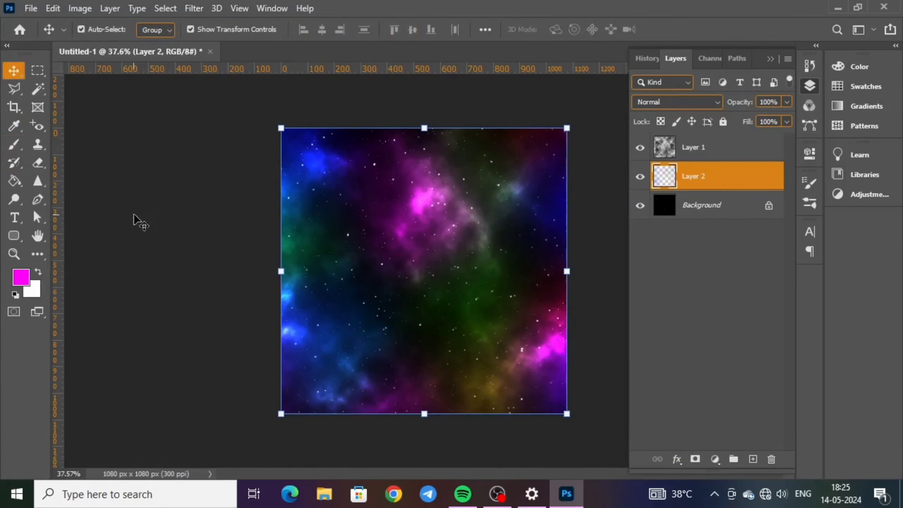
click(724, 147)
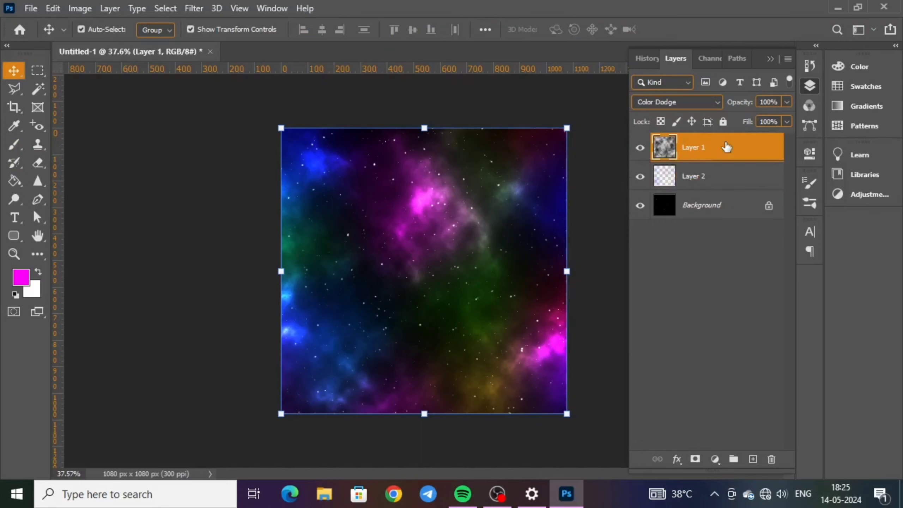
click(752, 458)
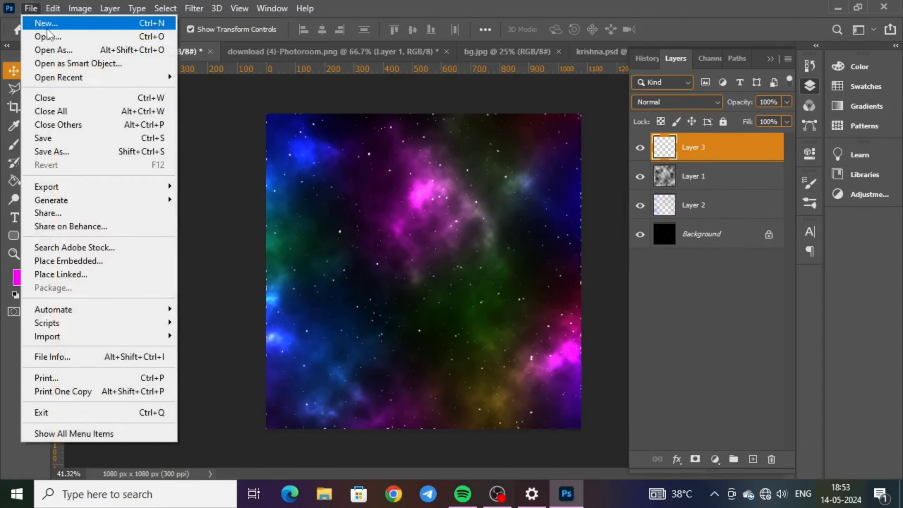
- Open the galaxy image bg.jpg from New folder (5)
click(49, 35)
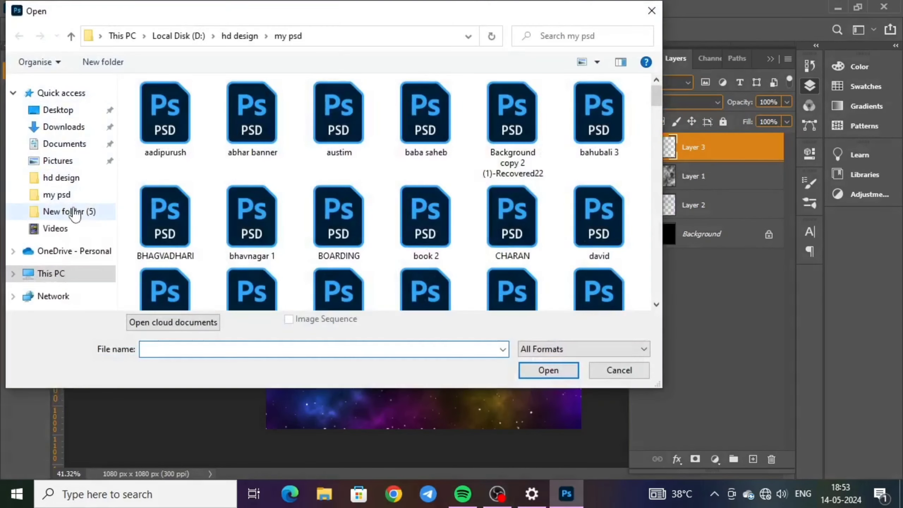
click(70, 211)
double_click(164, 120)
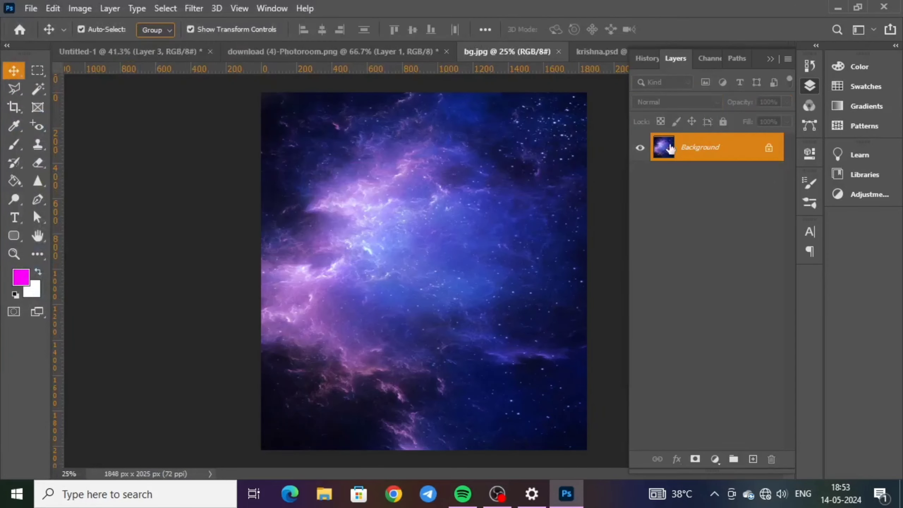
- Duplicate the Background layer of bg.jpg into the Untitled-1 document and switch to that document
right_click(730, 149)
click(750, 175)
click(487, 246)
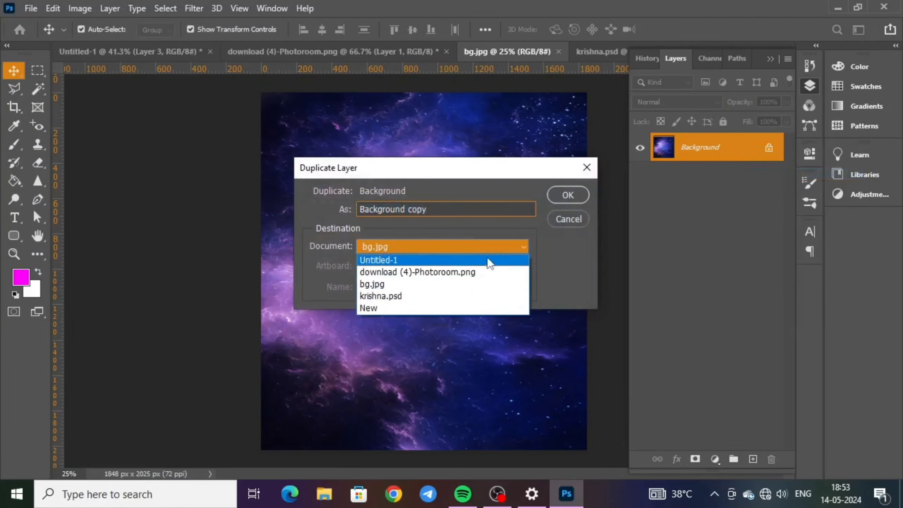
click(487, 258)
click(568, 195)
click(117, 55)
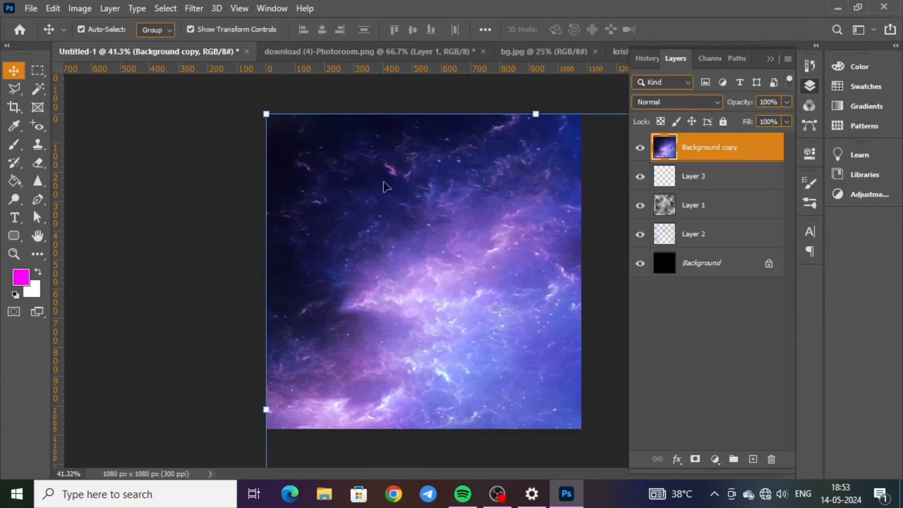
- Scale and position the Background copy layer so that the whole galaxy image fills the square canvas
drag(537, 107, 447, 141)
drag(437, 99, 458, 220)
drag(473, 311, 428, 207)
drag(516, 387, 553, 429)
drag(556, 276, 582, 278)
key(Return)
- Set the Background copy layer's blend mode to Screen and its opacity to 73%
click(714, 100)
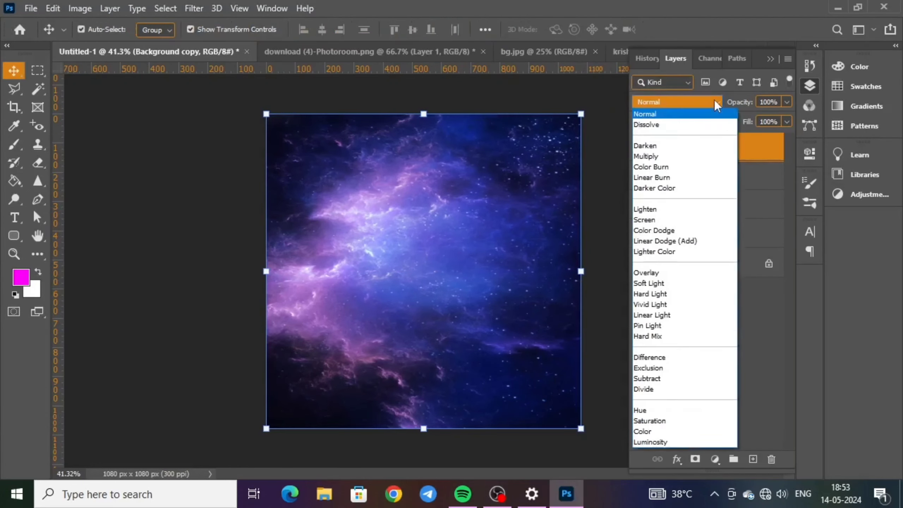
click(696, 219)
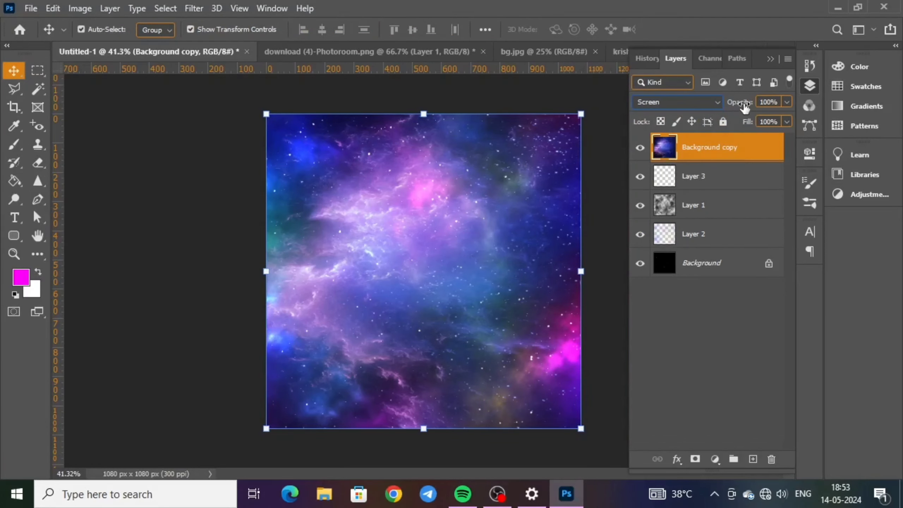
drag(744, 106, 729, 106)
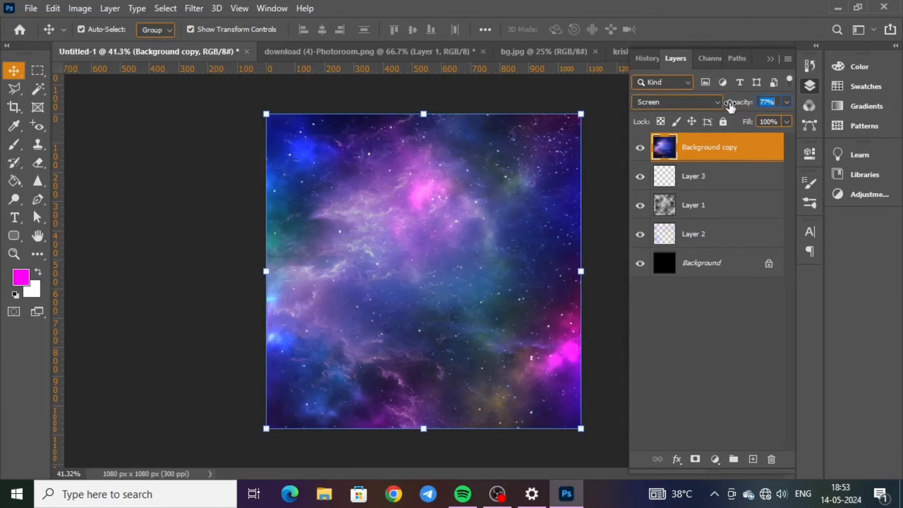
click(106, 174)
click(311, 213)
- Open the cut-out figure image download (4)-Photoroom.png and bring up the commands for its Layer 1
click(31, 8)
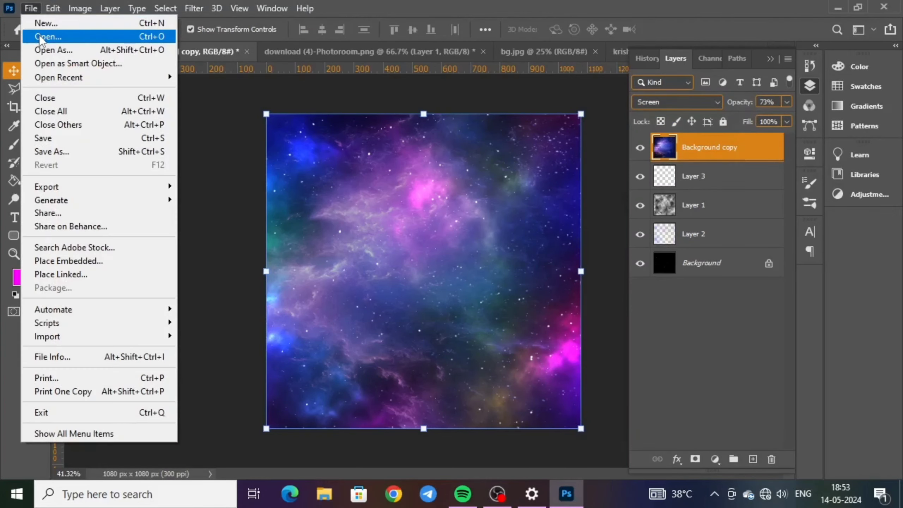
click(40, 35)
double_click(258, 120)
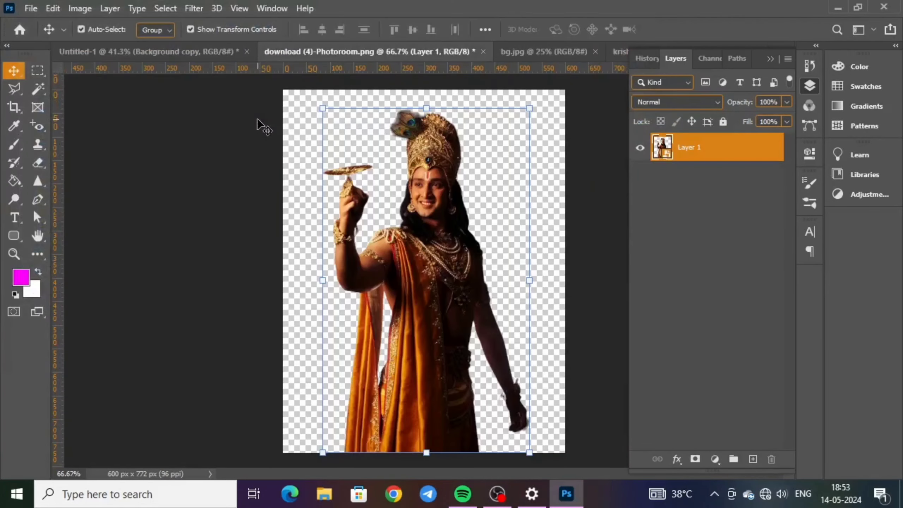
right_click(713, 150)
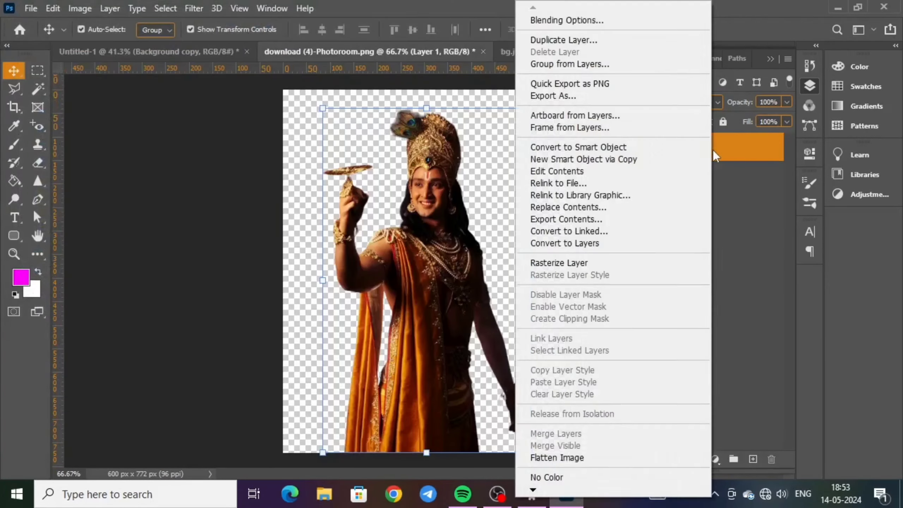
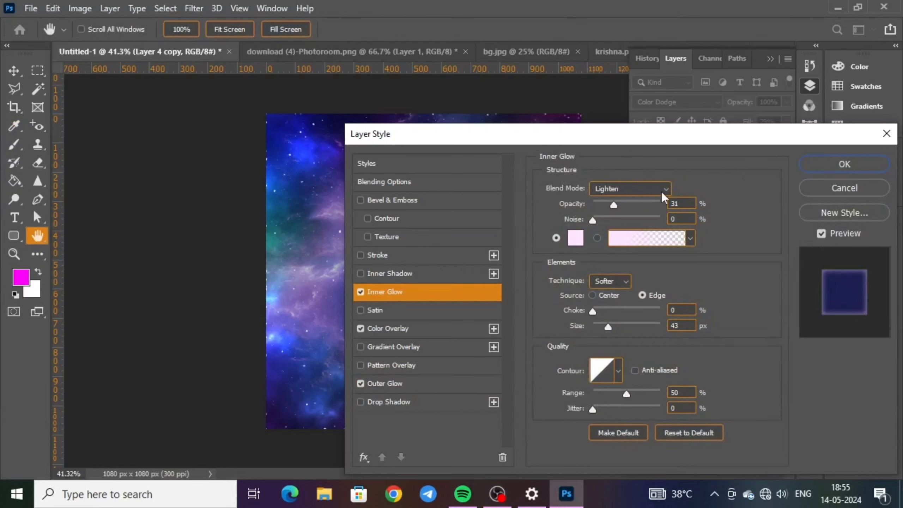
- Adjust the Inner Glow opacity of Layer 4 copy, moving the Layer Style dialog aside to uncover the figure
drag(613, 205, 630, 205)
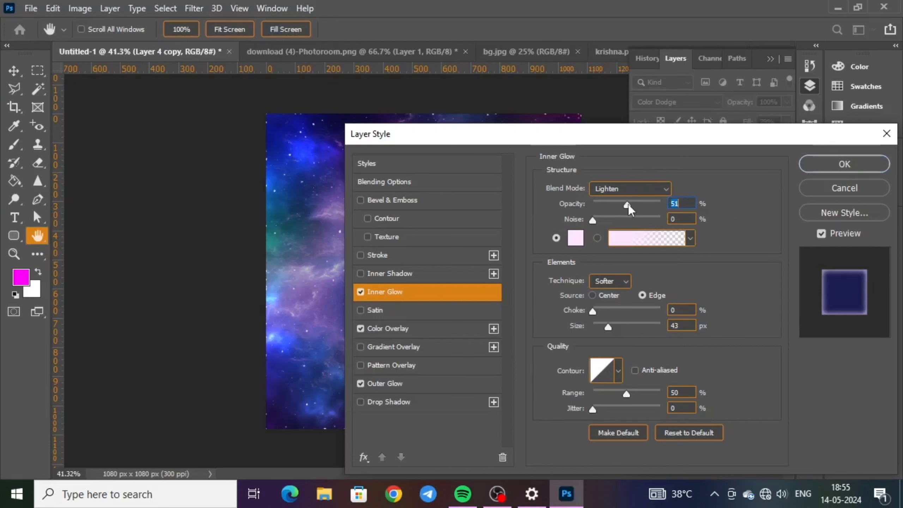
drag(645, 139, 774, 128)
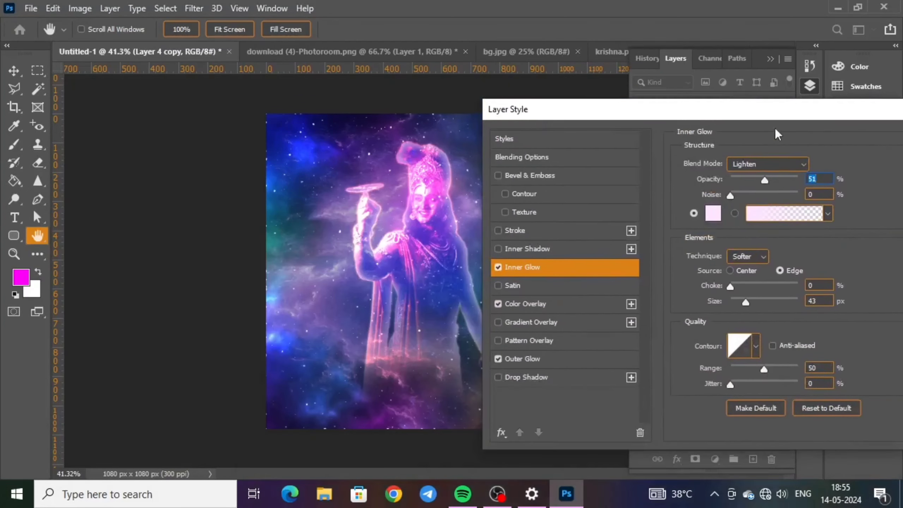
drag(761, 182, 752, 180)
- Set Layer 4 copy's Outer Glow to white at 49% opacity and apply the layer style
click(545, 304)
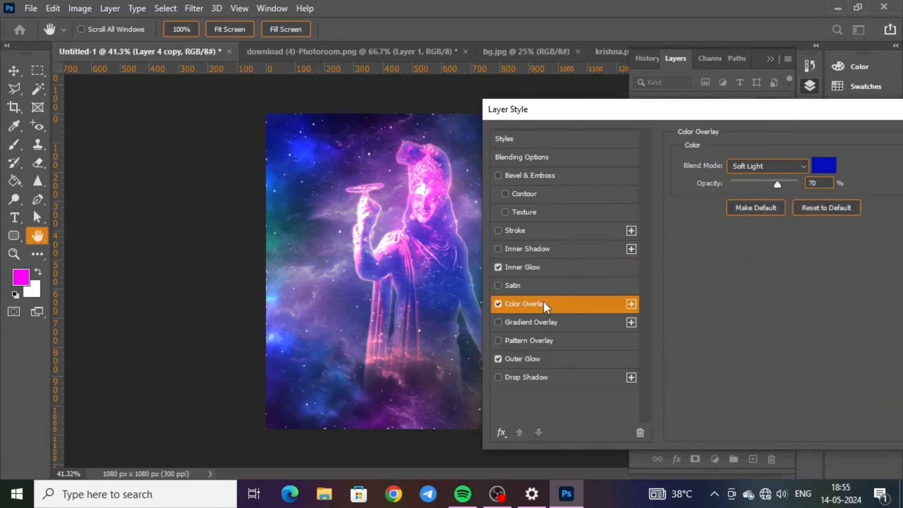
click(537, 360)
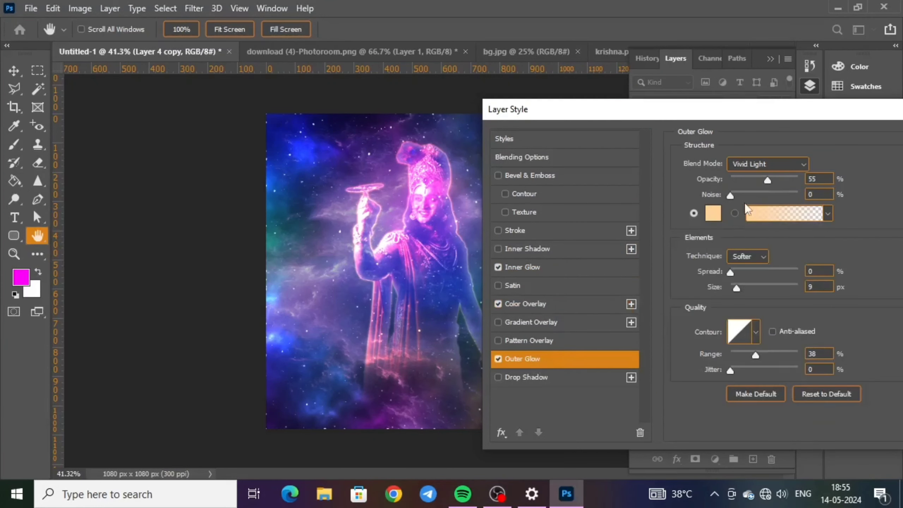
drag(764, 179, 765, 179)
click(712, 214)
text(ffffff)
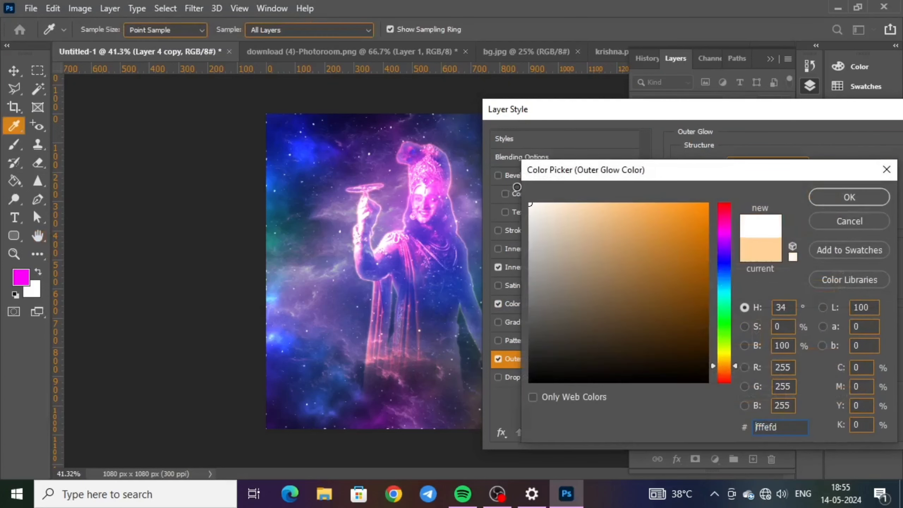
click(814, 204)
drag(780, 114, 499, 131)
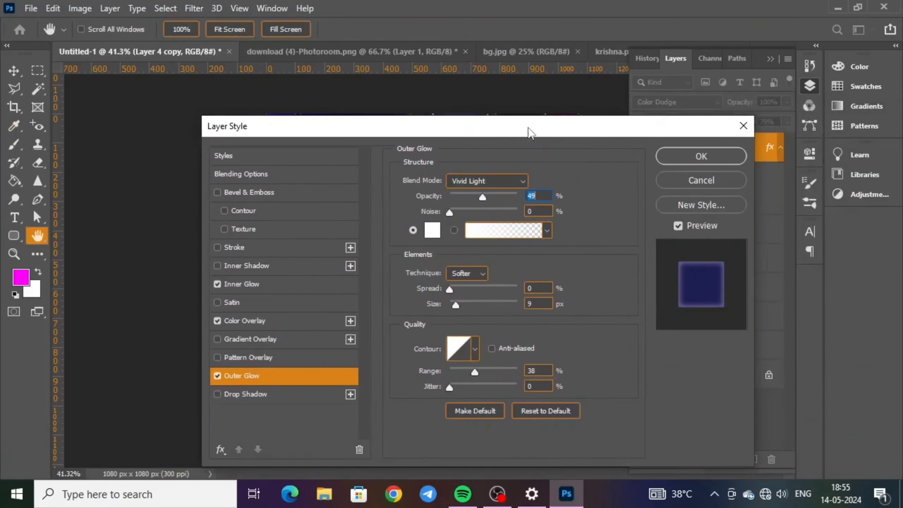
click(707, 157)
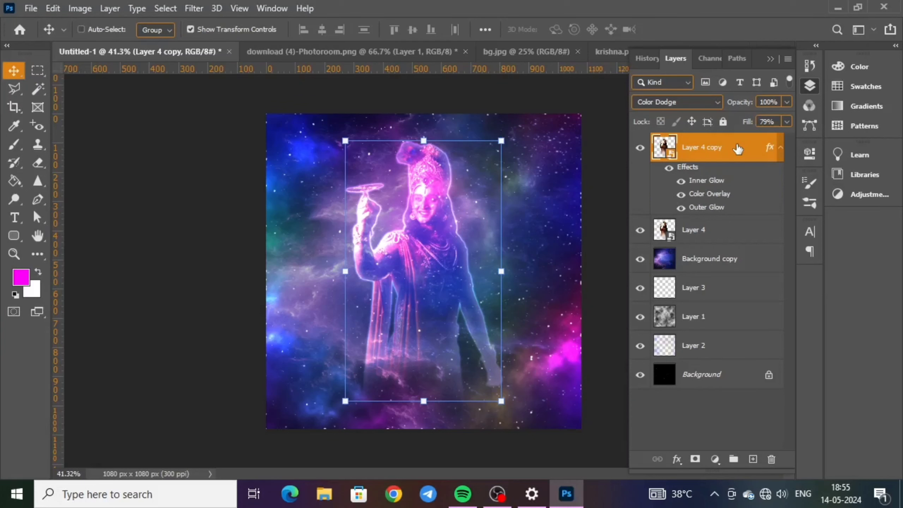
- Duplicate Layer 4 copy and set the duplicate to Vivid Light with 31% opacity and 57% fill
key(ctrl+j)
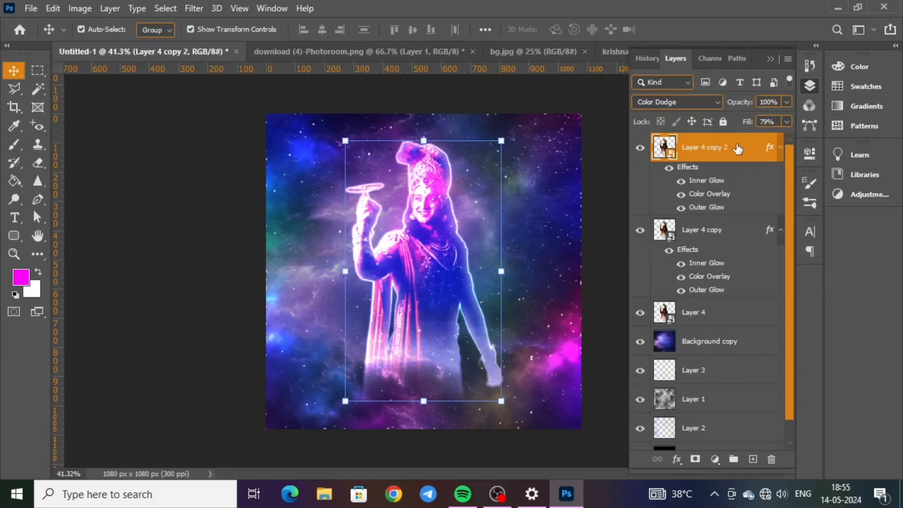
click(709, 103)
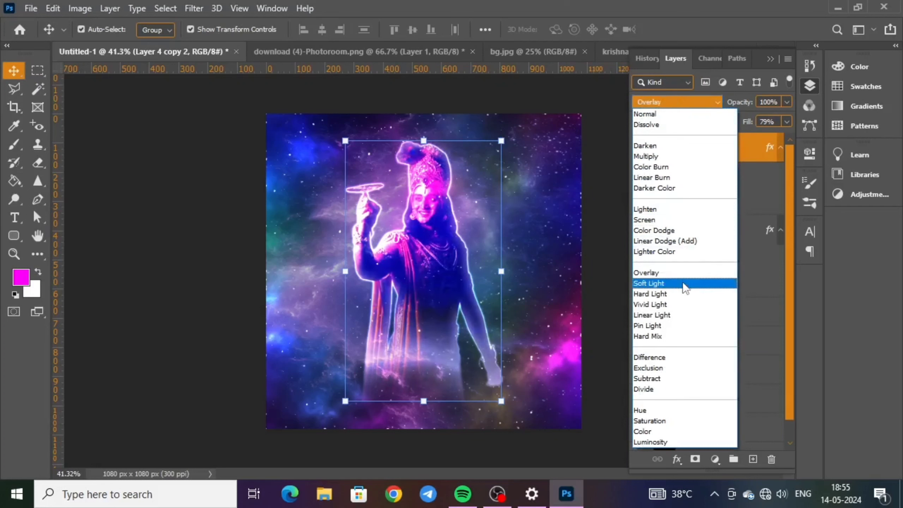
click(680, 302)
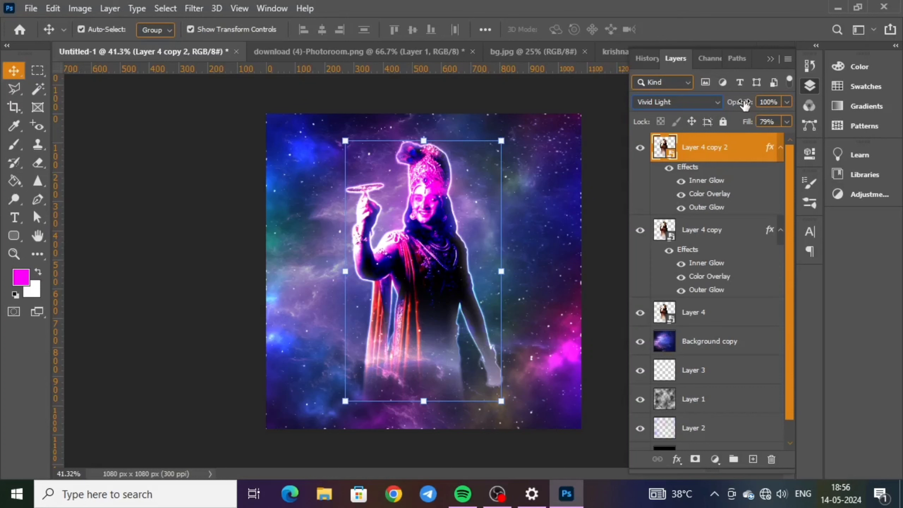
drag(744, 104, 695, 107)
drag(746, 121, 728, 121)
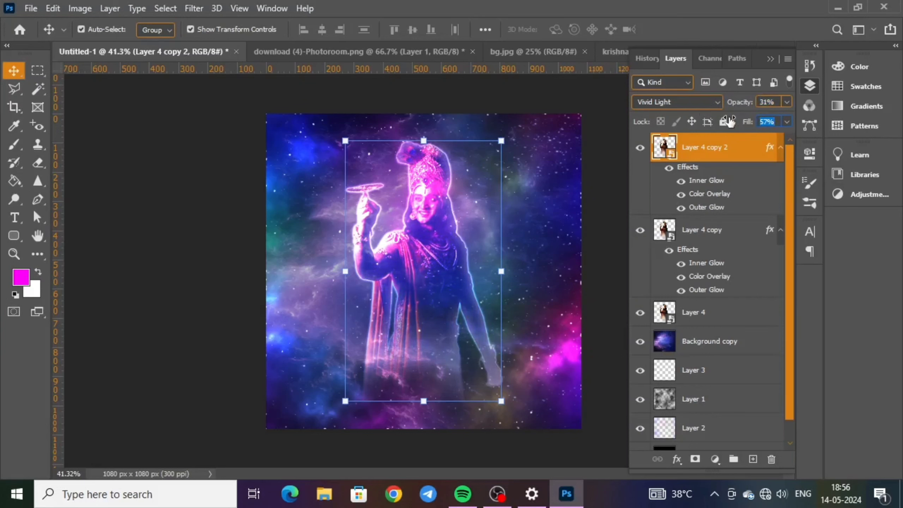
- Set Layer 4 copy's fill to 100%, and give Layer 4 copy 2 an opacity of 53% and a fill of 24%
click(720, 235)
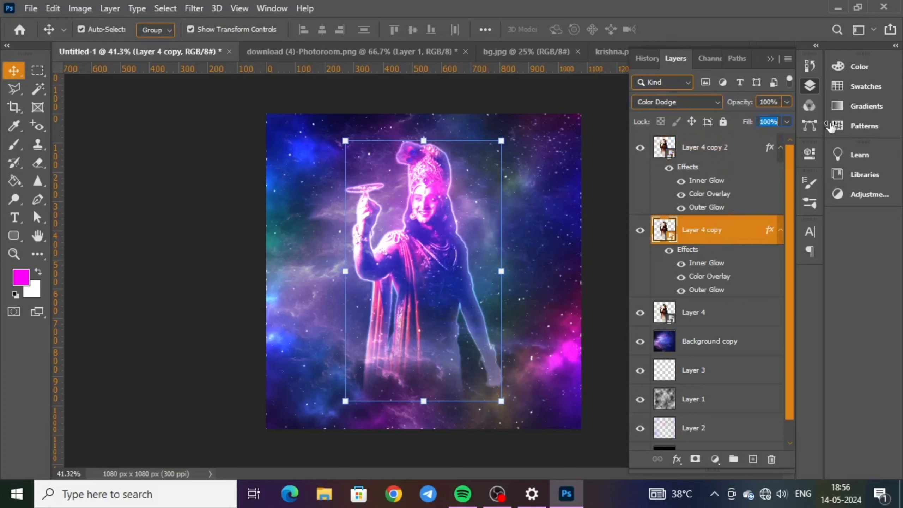
click(725, 151)
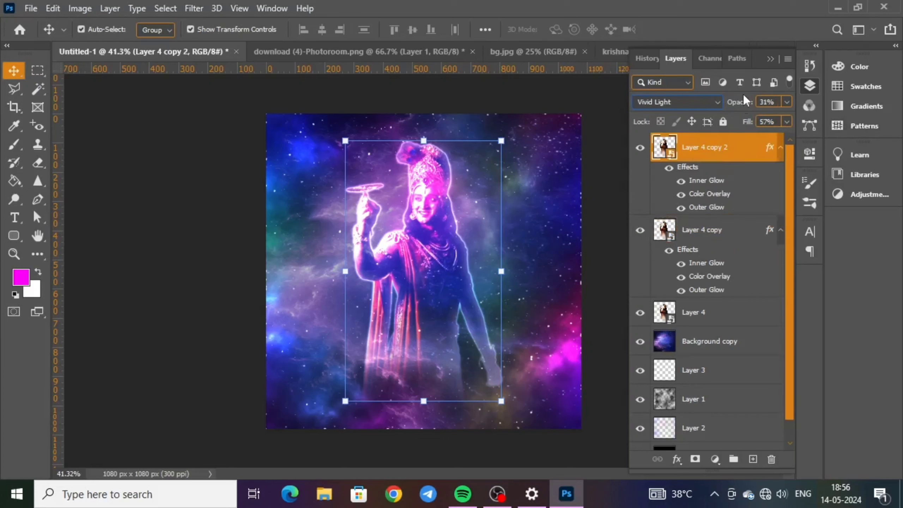
mouse_move(744, 100)
mouse_down()
mouse_move(753, 105)
mouse_move(734, 122)
mouse_move(753, 105)
mouse_up()
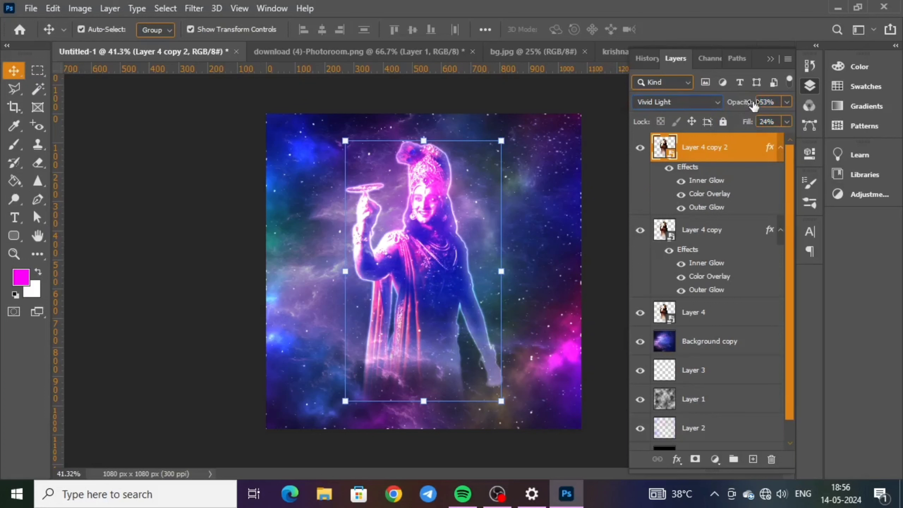
- On Layer 4 copy 2, hide the Inner Glow and Outer Glow and set the Color Overlay to 03c8f2 in Vivid Light mode
click(681, 181)
click(681, 207)
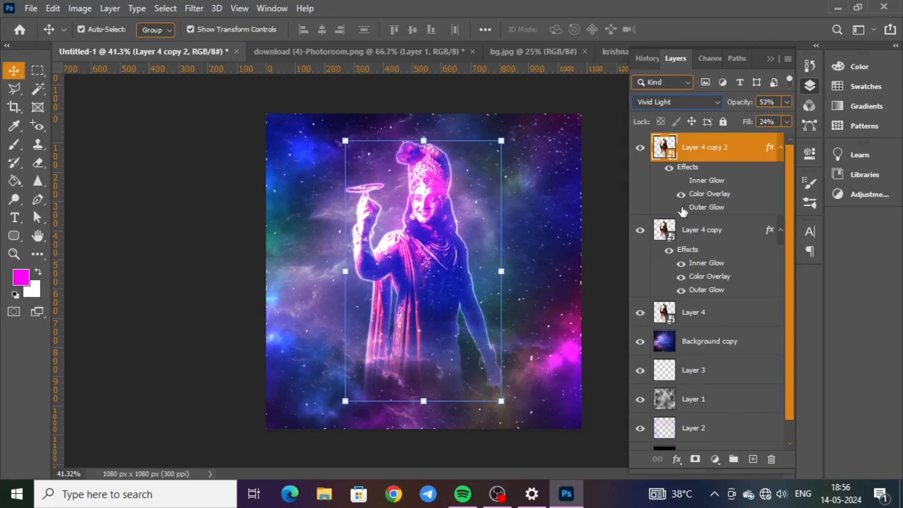
double_click(707, 195)
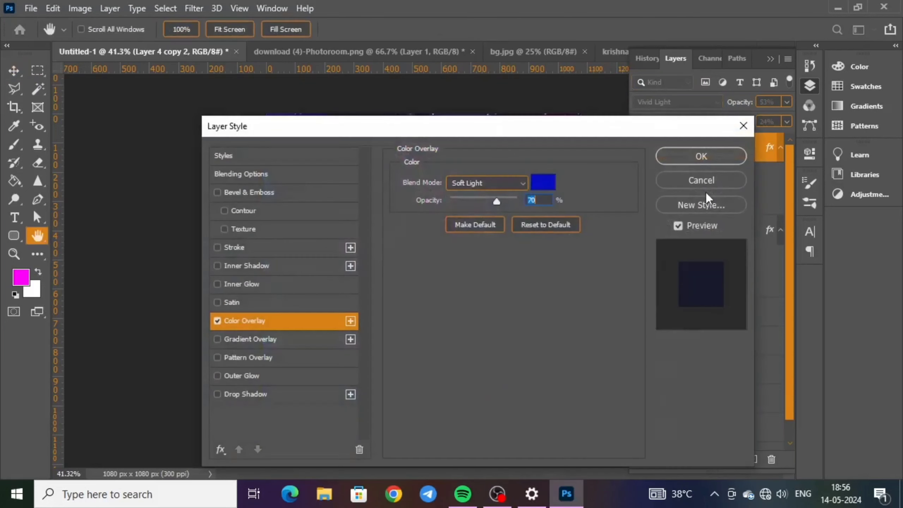
click(549, 190)
drag(723, 290, 723, 286)
click(705, 212)
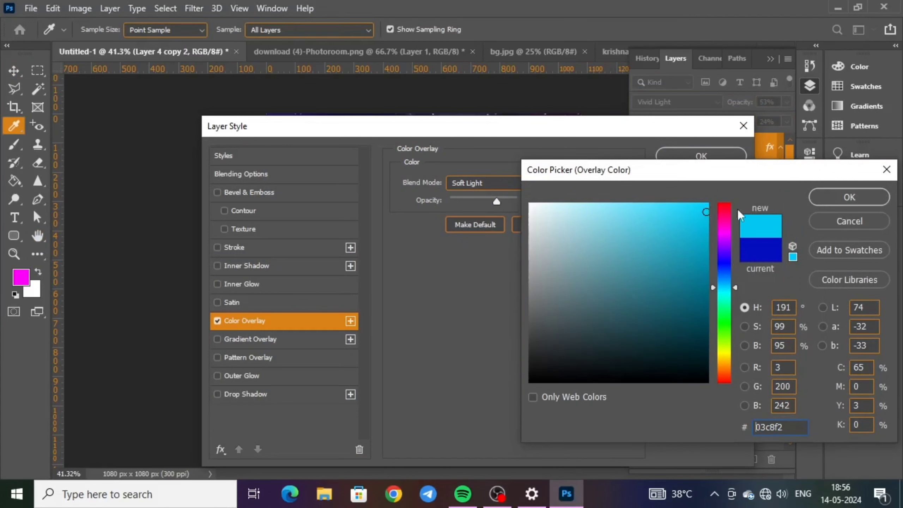
click(816, 200)
click(523, 184)
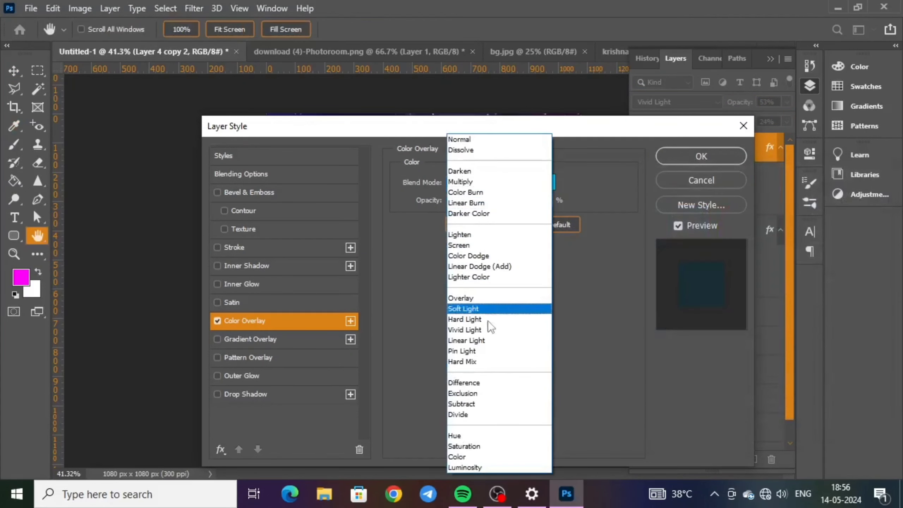
click(491, 331)
click(662, 157)
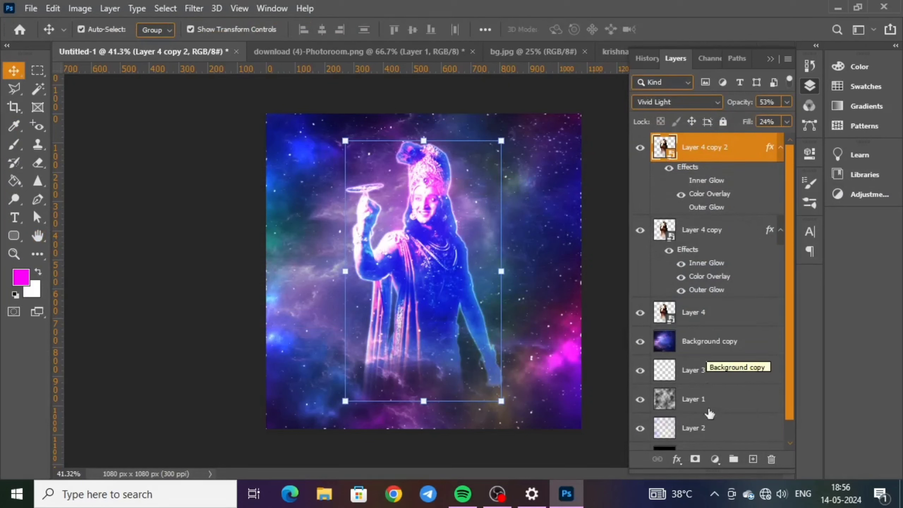
- Add a layer mask to Layer 4 copy 2 and paint it black over the figure's face, raised arm and draped cloth
click(695, 460)
click(13, 144)
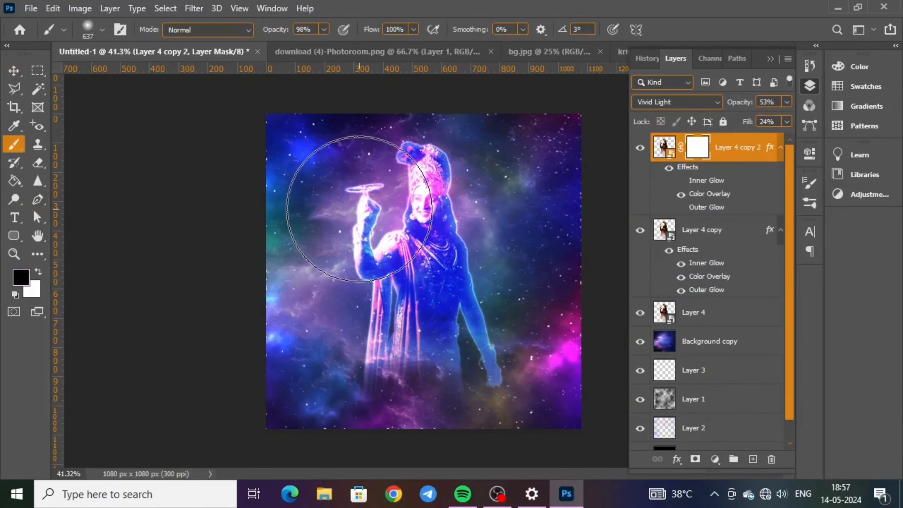
mouse_move(359, 255)
mouse_down()
mouse_move(332, 393)
mouse_move(353, 222)
mouse_move(343, 185)
mouse_move(378, 313)
mouse_up()
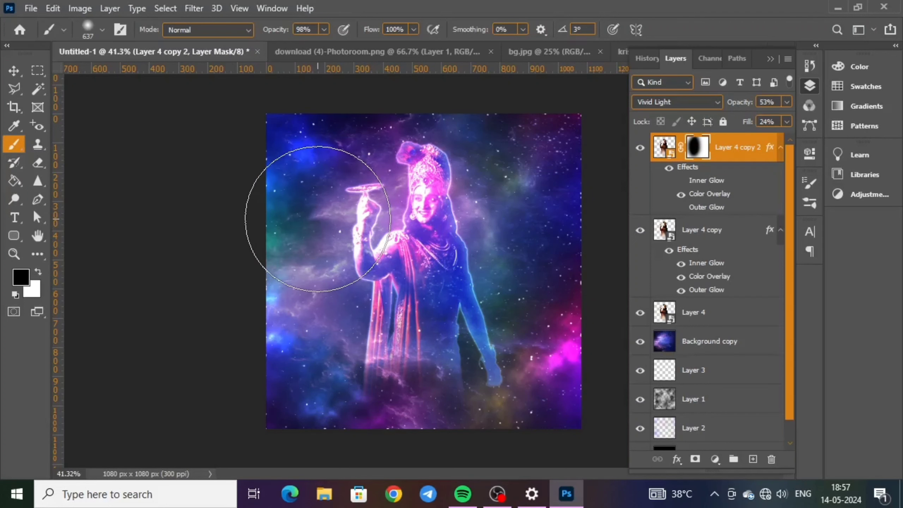
click(13, 70)
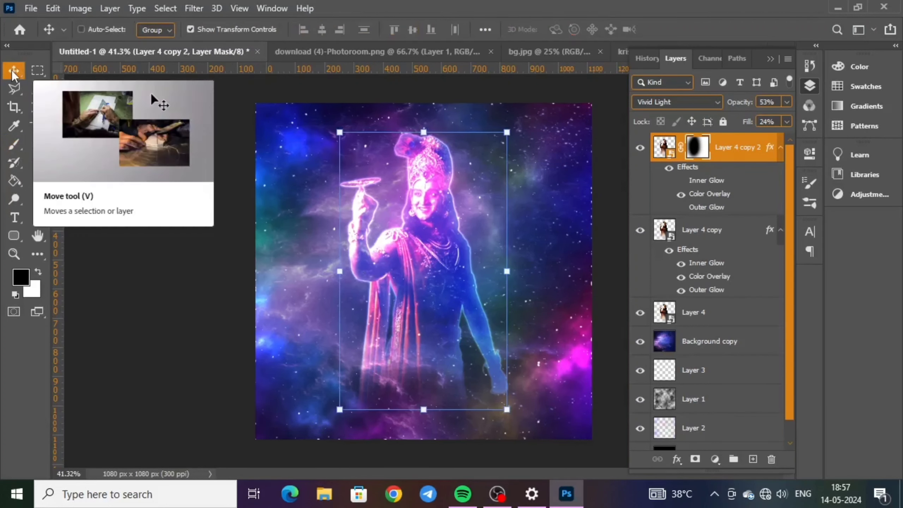
key(ctrl+plus)
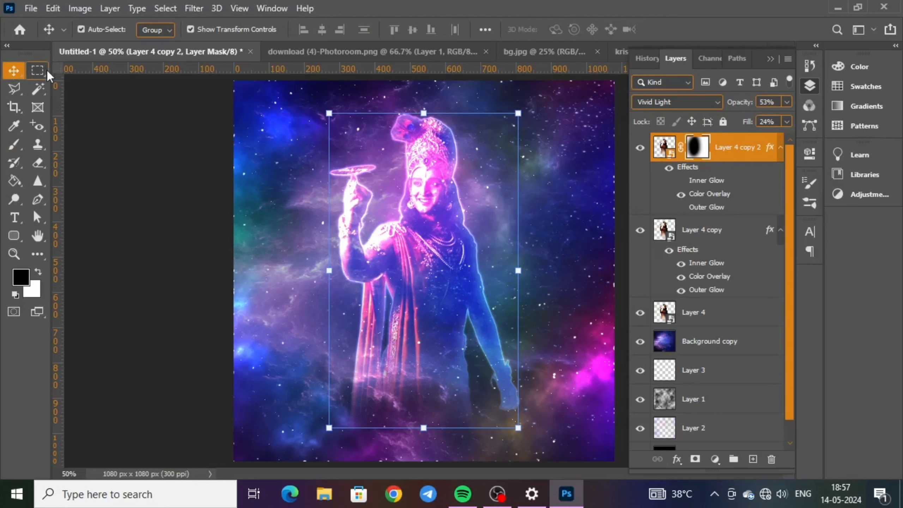
click(165, 203)
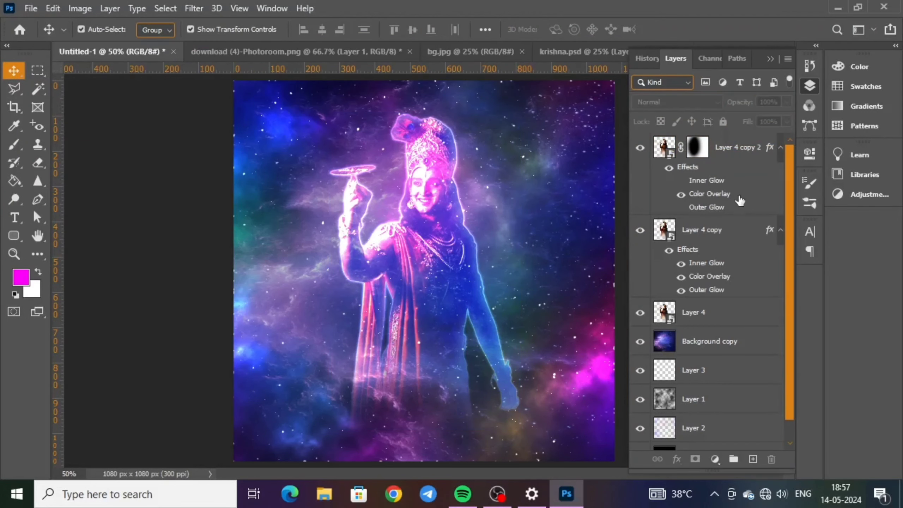
- Duplicate Layer 4 copy 2 and apply a Black & White adjustment with the Default preset to the duplicate
click(735, 149)
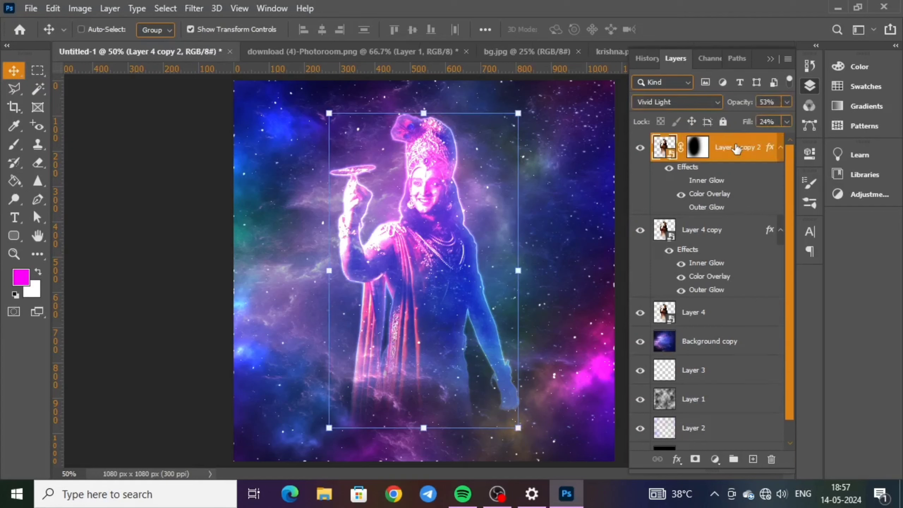
key(ctrl+j)
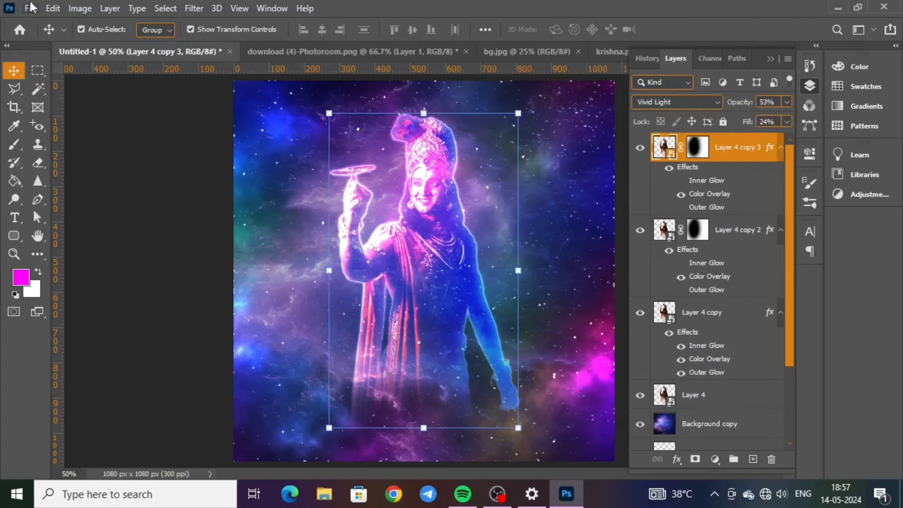
click(82, 8)
mouse_move(143, 44)
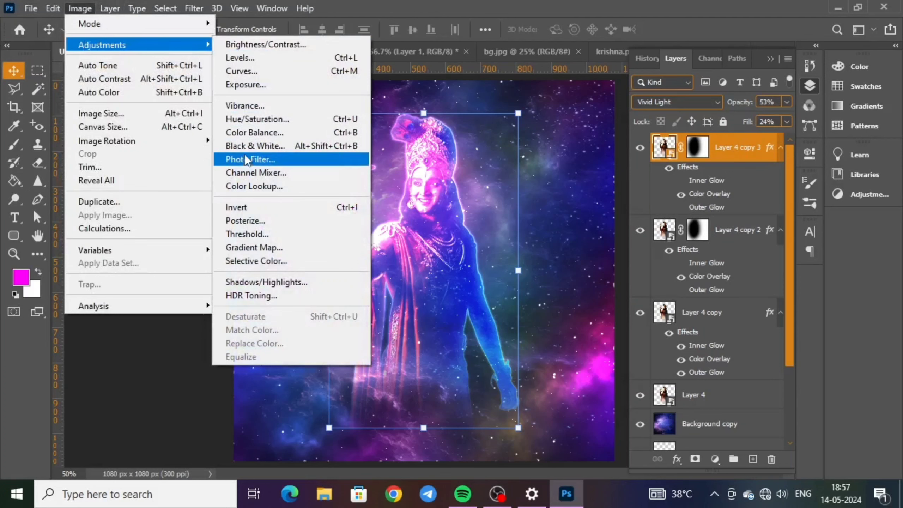
click(255, 146)
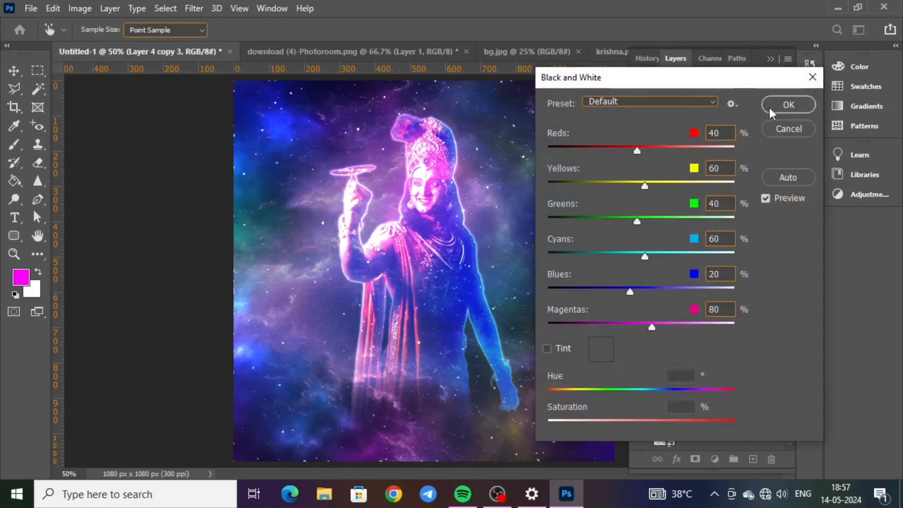
click(769, 108)
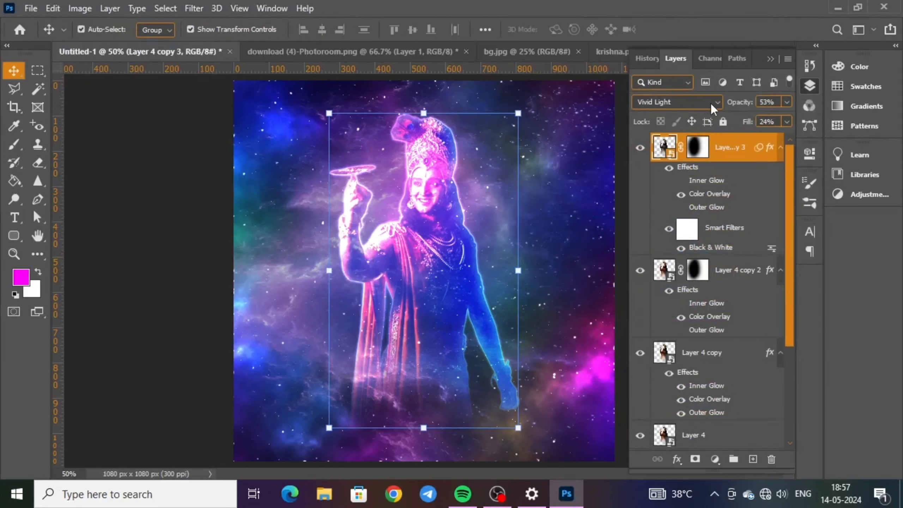
- Turn on the Inner Glow and Outer Glow effects of Layer 4 copy 3
click(680, 181)
click(681, 207)
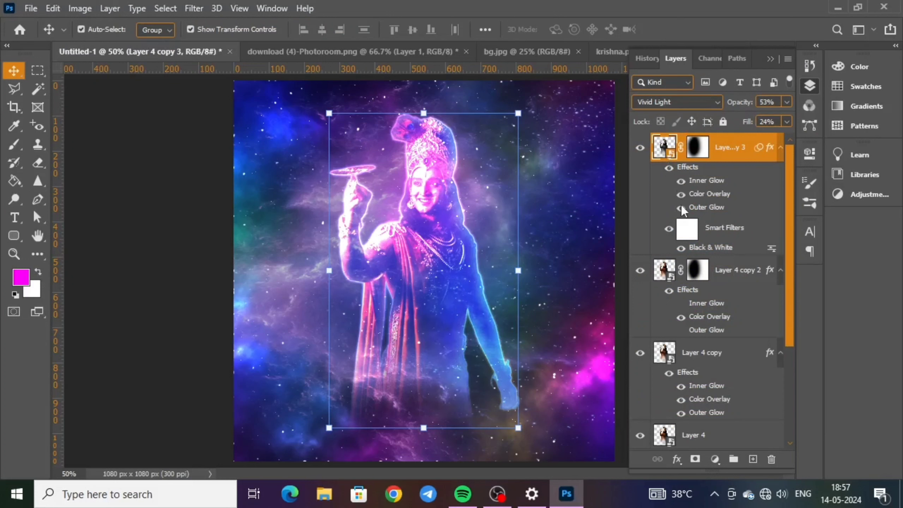
click(681, 208)
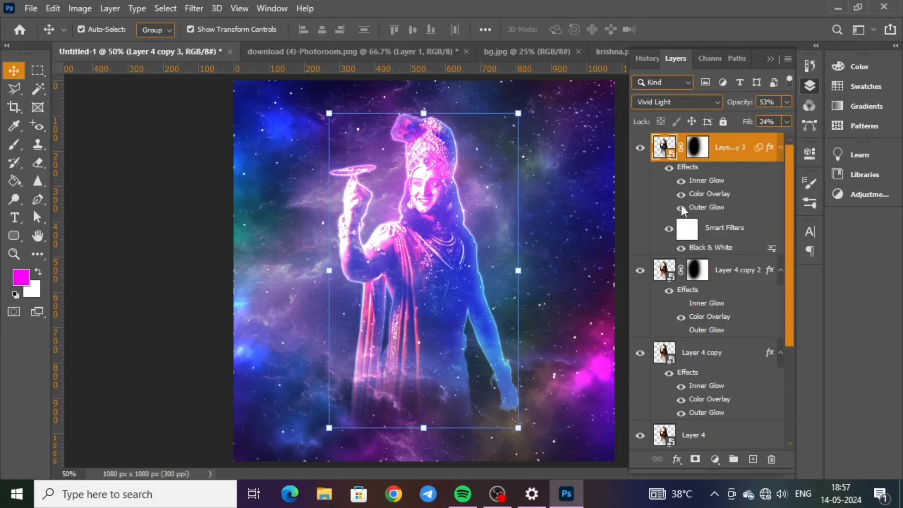
click(680, 208)
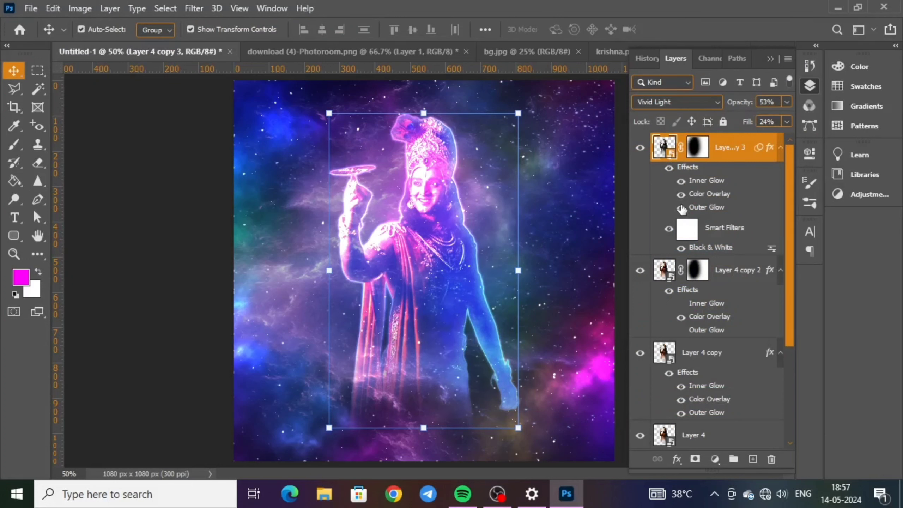
- Set the blend mode of Layer 4 copy 3 to Soft Light and adjust its opacity
click(710, 100)
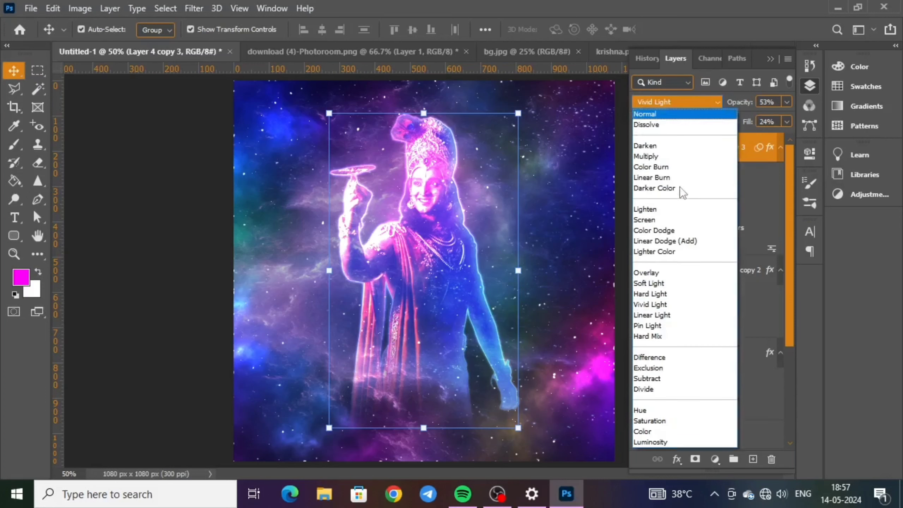
click(664, 280)
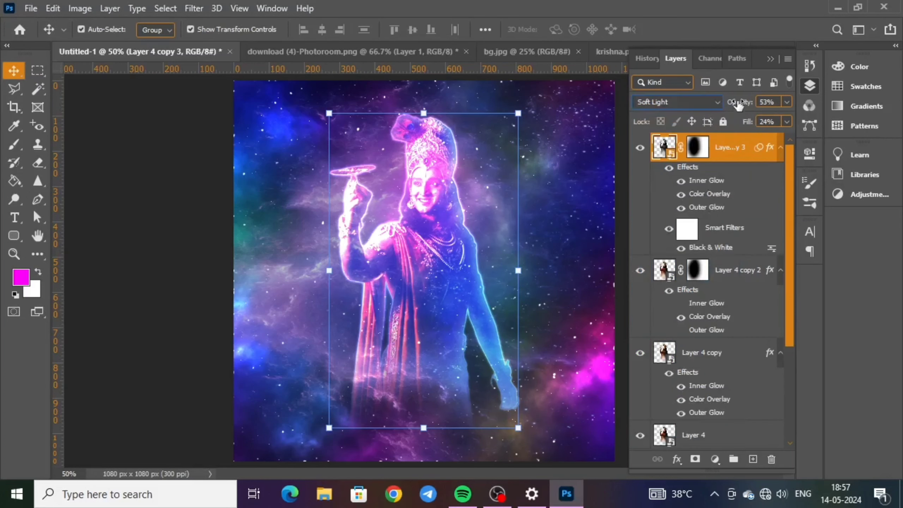
drag(738, 104, 749, 123)
- Set Layer 4 copy 2 to 100% opacity and 29% fill, and set Layer 4 copy's fill to 80%
click(727, 271)
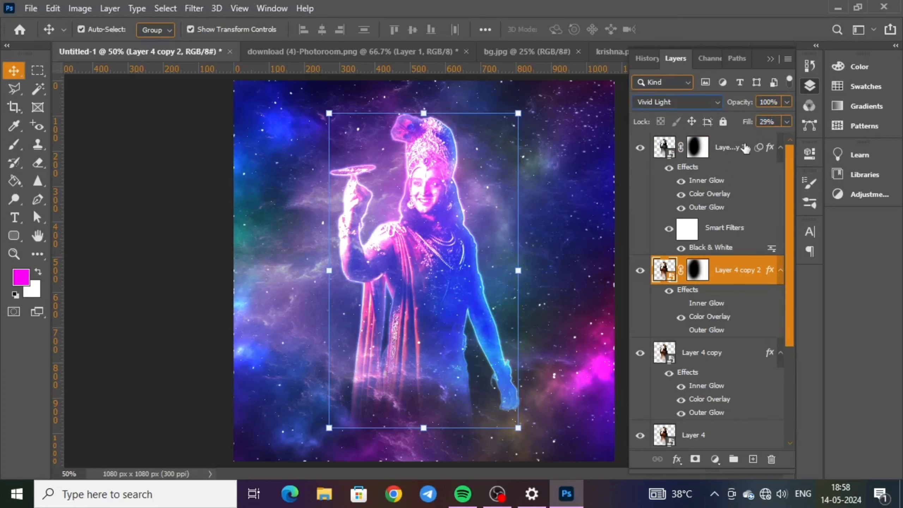
click(699, 359)
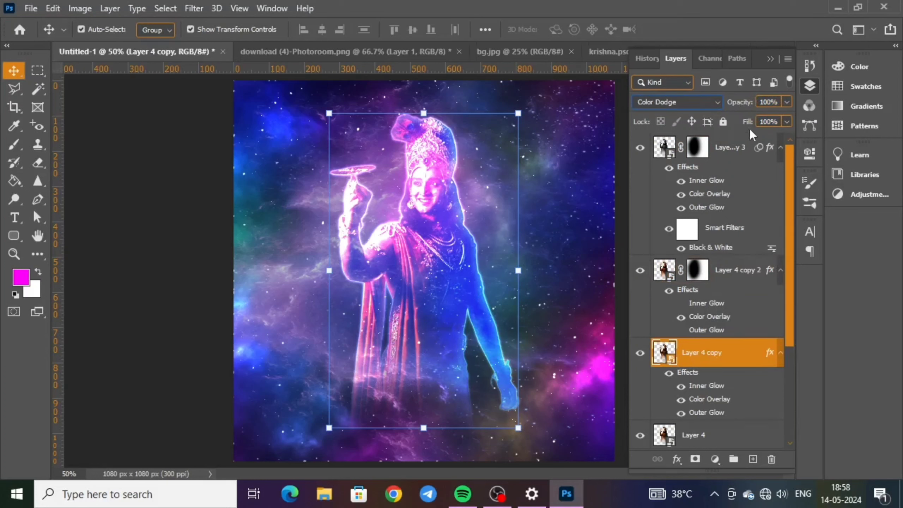
scroll(740, 220, down, 3)
mouse_move(748, 123)
mouse_down()
mouse_move(717, 102)
mouse_move(731, 101)
mouse_move(742, 124)
mouse_move(748, 103)
mouse_move(736, 124)
mouse_move(747, 123)
mouse_up()
scroll(705, 167, up, 3)
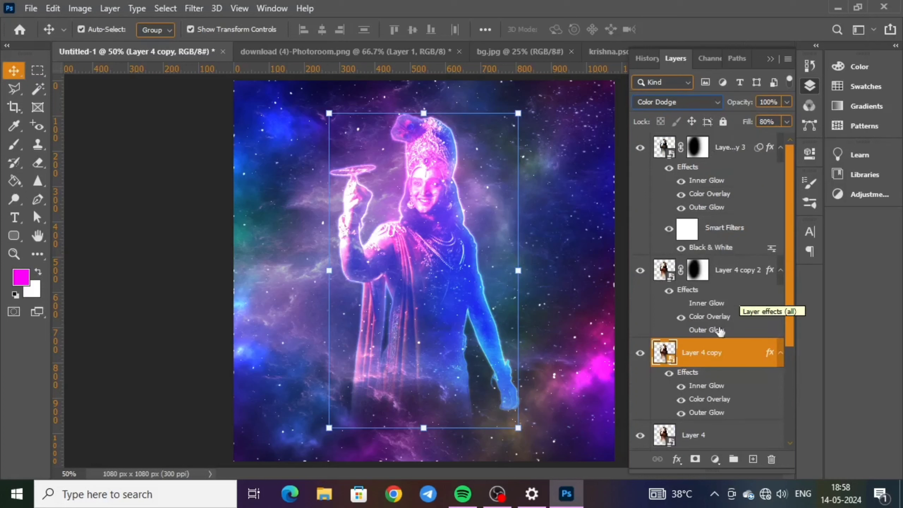
- Set the fill of Layer 4 to 43%
click(714, 438)
scroll(712, 403, down, 3)
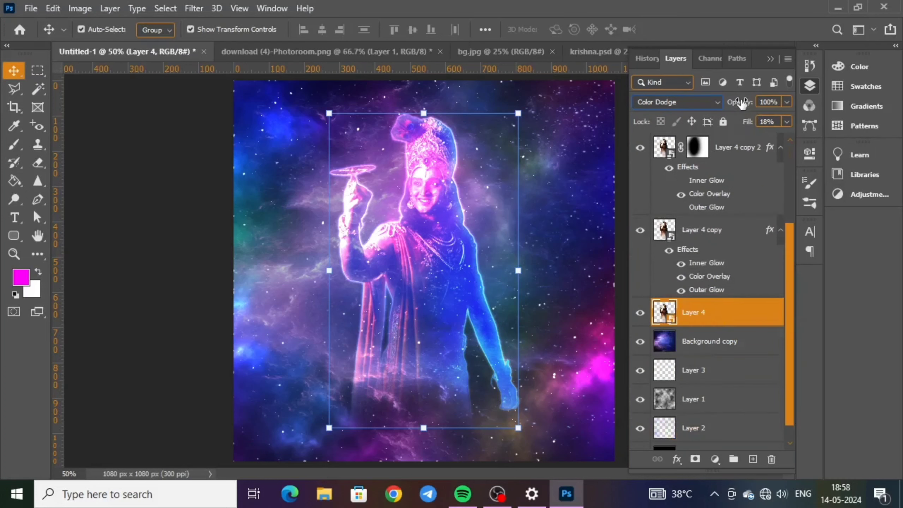
mouse_move(743, 123)
mouse_down()
mouse_move(793, 121)
mouse_move(728, 123)
mouse_up()
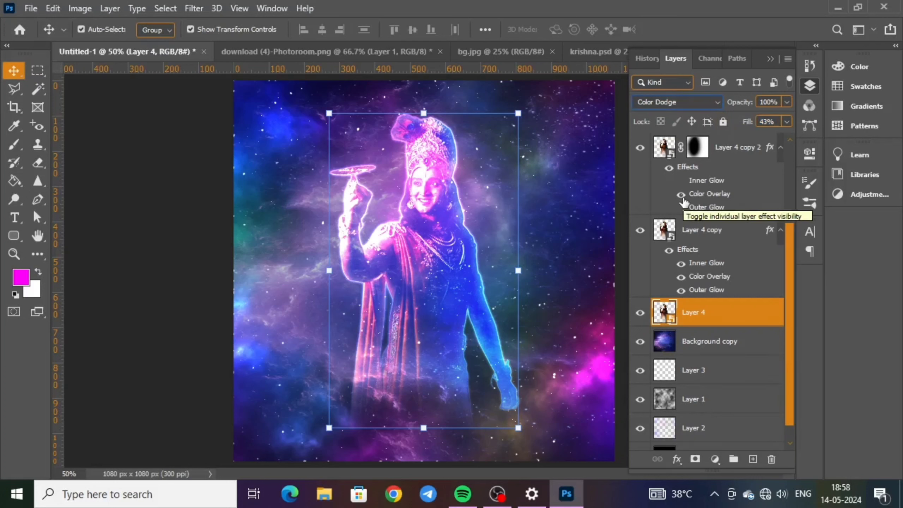
- Set Background copy's fill to 97% and its blend mode to Linear Dodge (Add)
click(707, 346)
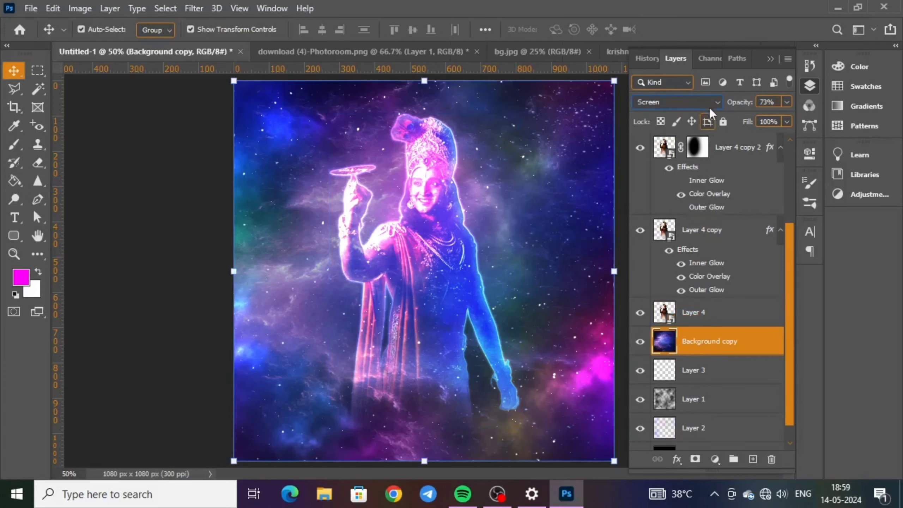
drag(750, 122, 788, 129)
drag(748, 127, 746, 127)
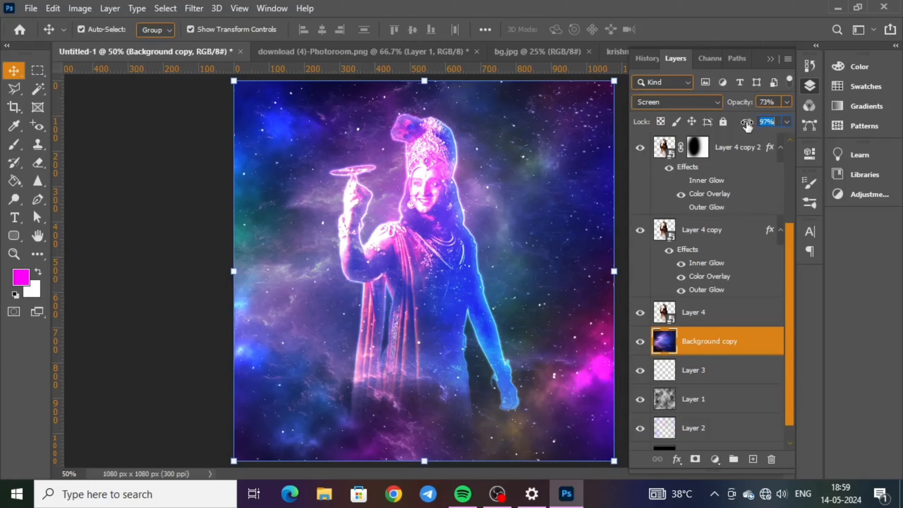
click(716, 102)
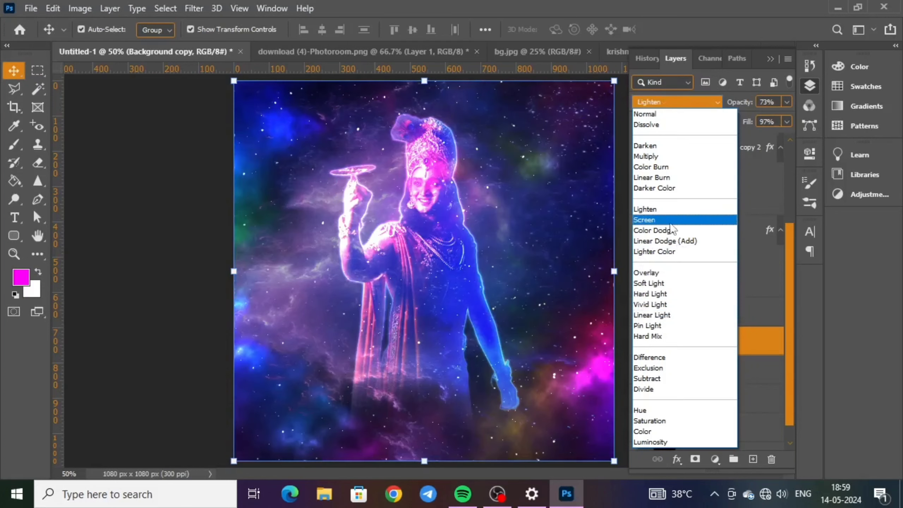
click(673, 242)
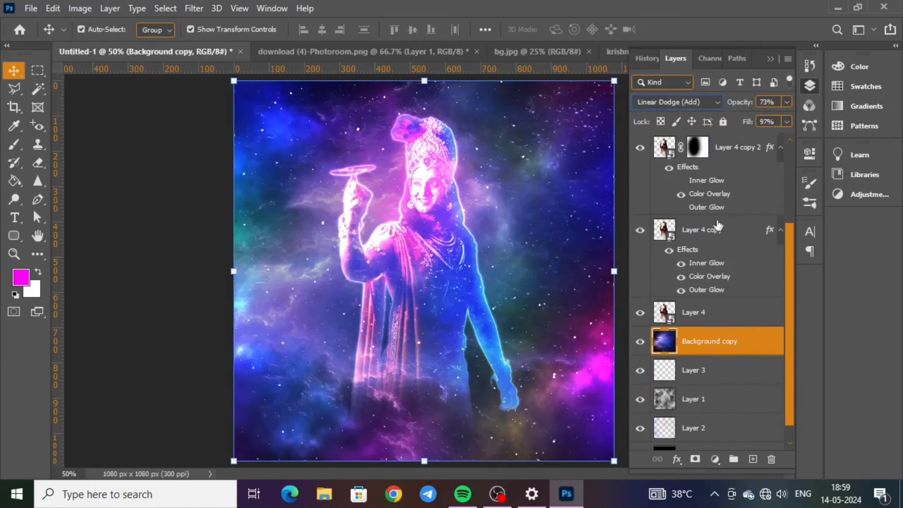
- Delete Layer 4 copy 3 from the top of the layer stack
click(721, 311)
scroll(686, 282, up, 3)
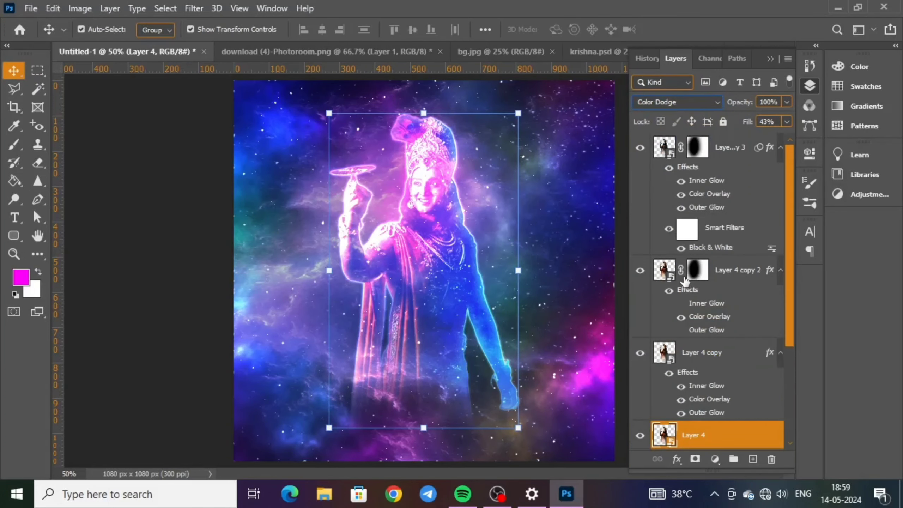
click(735, 151)
shift+click(721, 433)
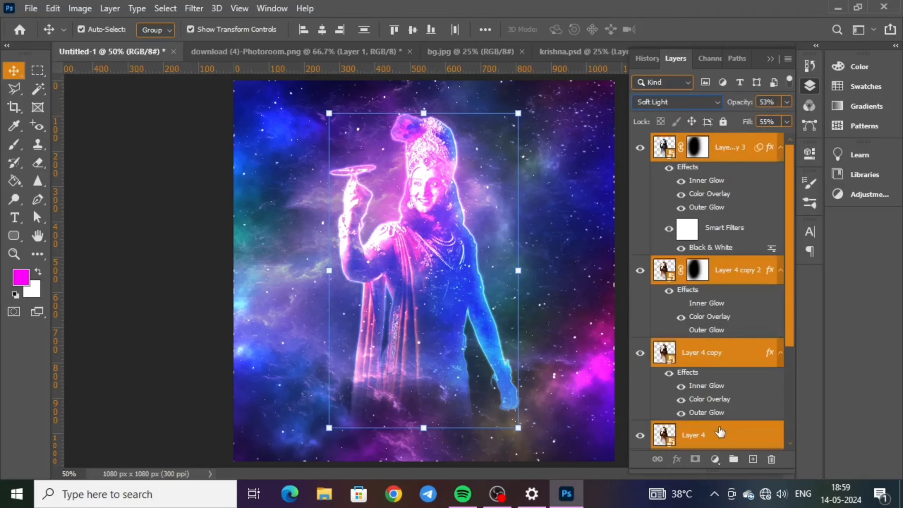
click(703, 150)
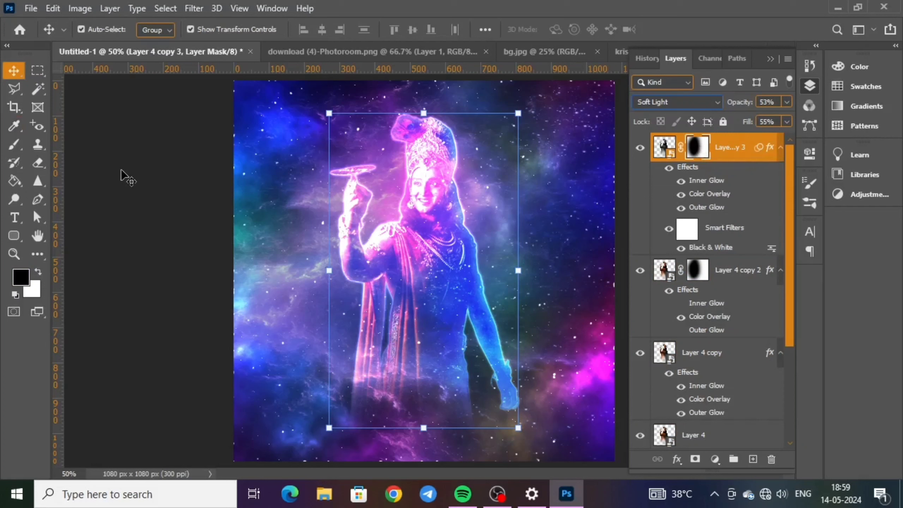
key(ctrl+2)
key(Delete)
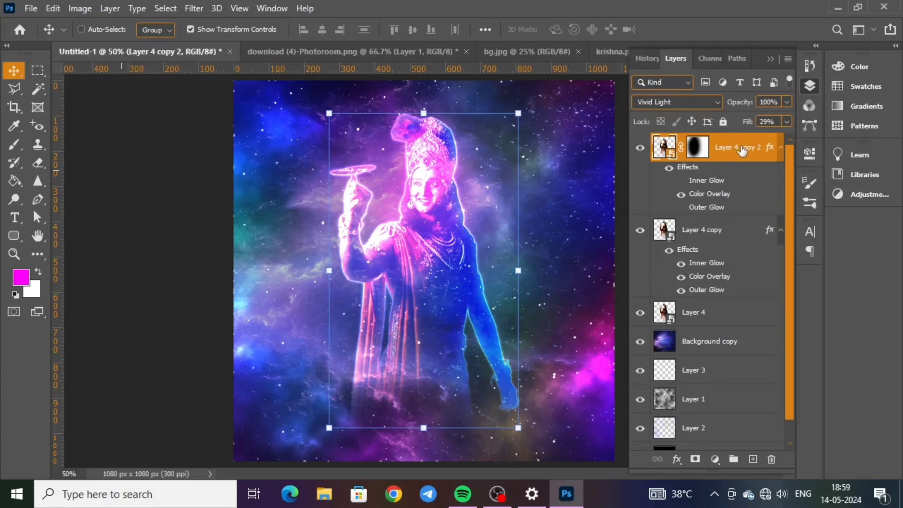
- Duplicate Layer 4 copy 2 and turn on the duplicate's Inner Glow and Outer Glow effects
key(ctrl+z)
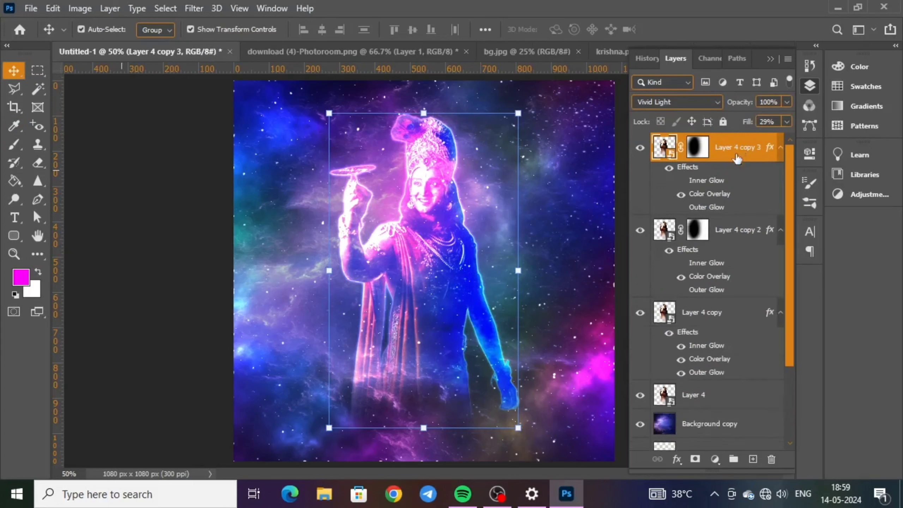
click(680, 207)
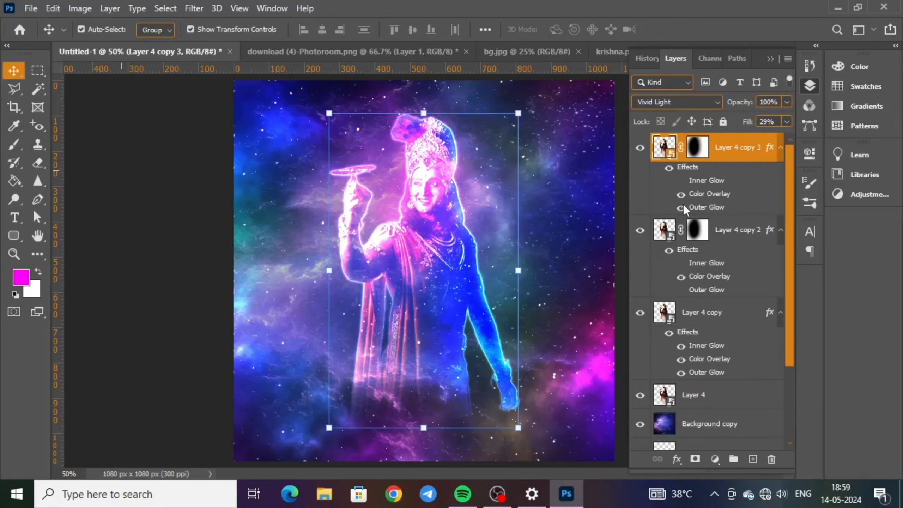
click(682, 182)
right_click(731, 146)
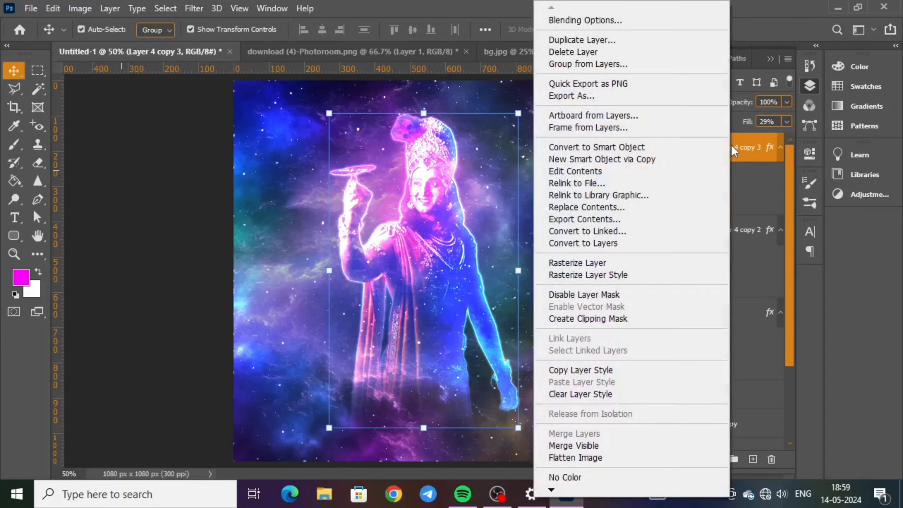
click(739, 149)
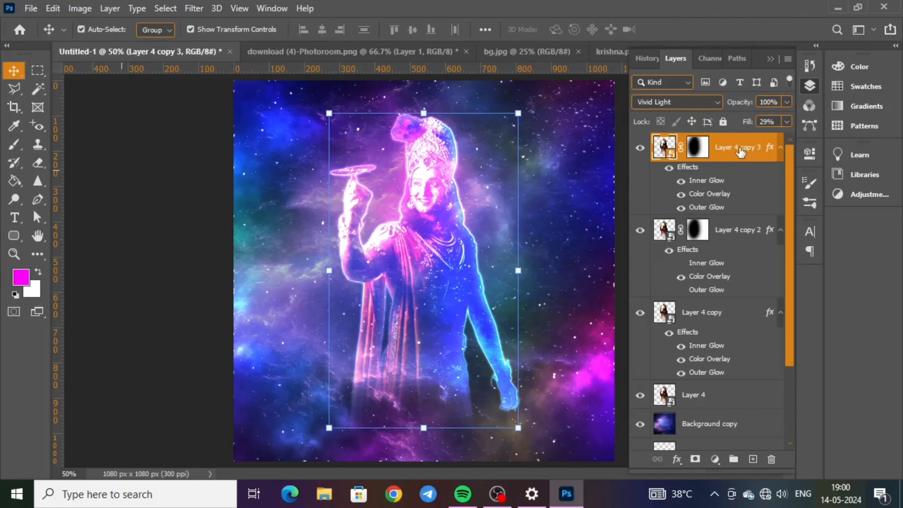
- Try deleting the layer mask of Layer 4 copy 3, and undo the deletion
click(174, 167)
click(421, 229)
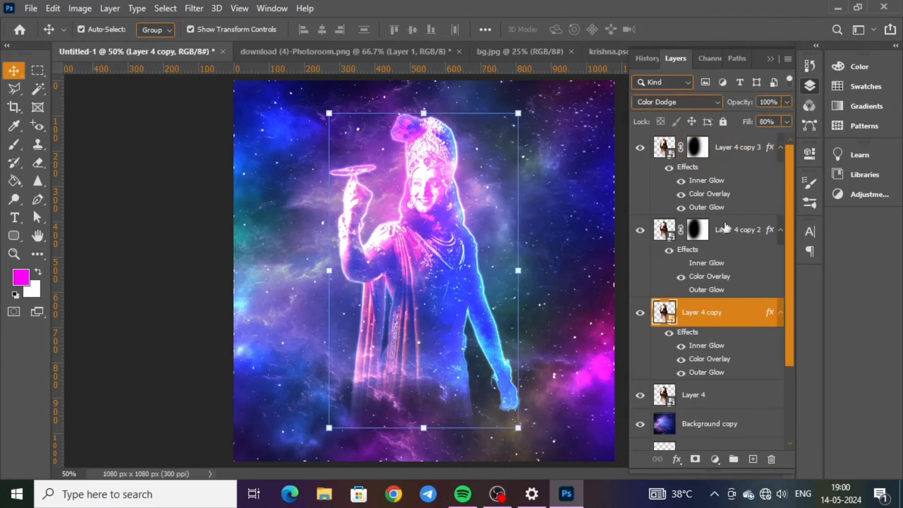
click(717, 149)
right_click(698, 149)
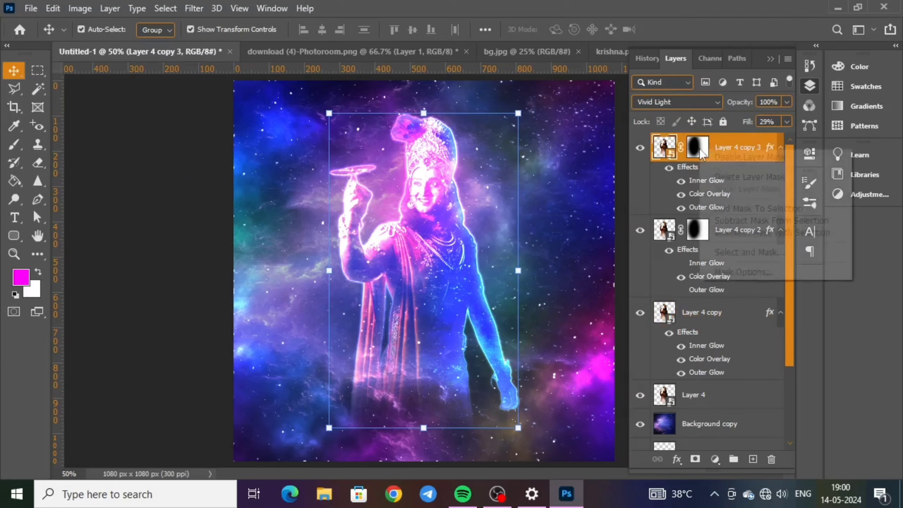
click(731, 176)
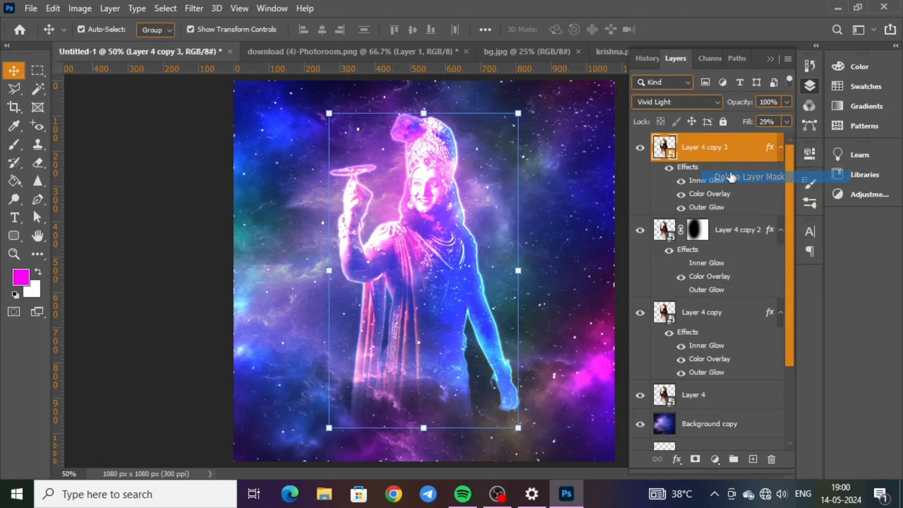
key(ctrl+z)
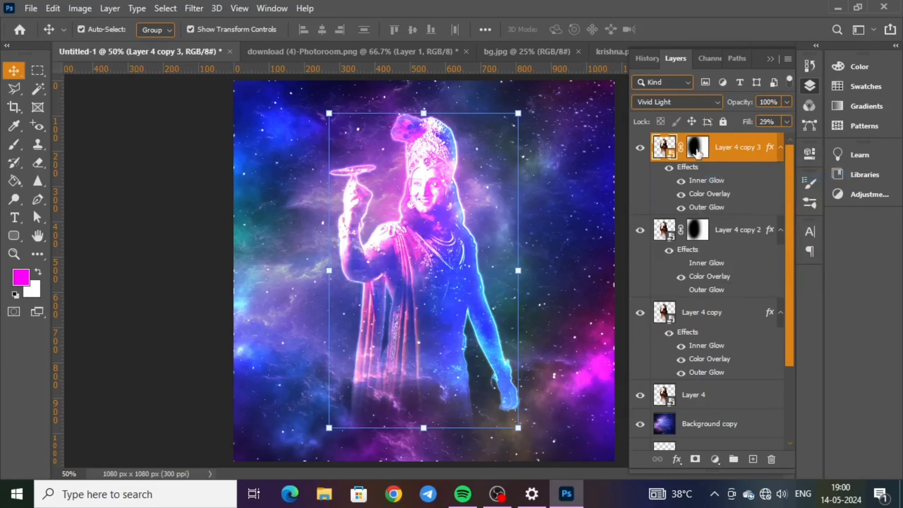
- Apply a Black & White adjustment to the new Layer 4 copy 3
click(90, 8)
mouse_move(103, 46)
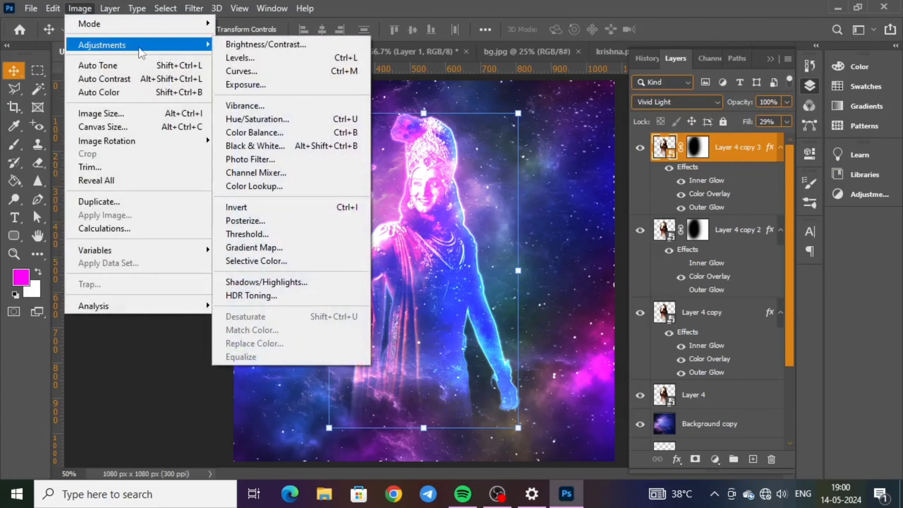
click(298, 146)
click(777, 107)
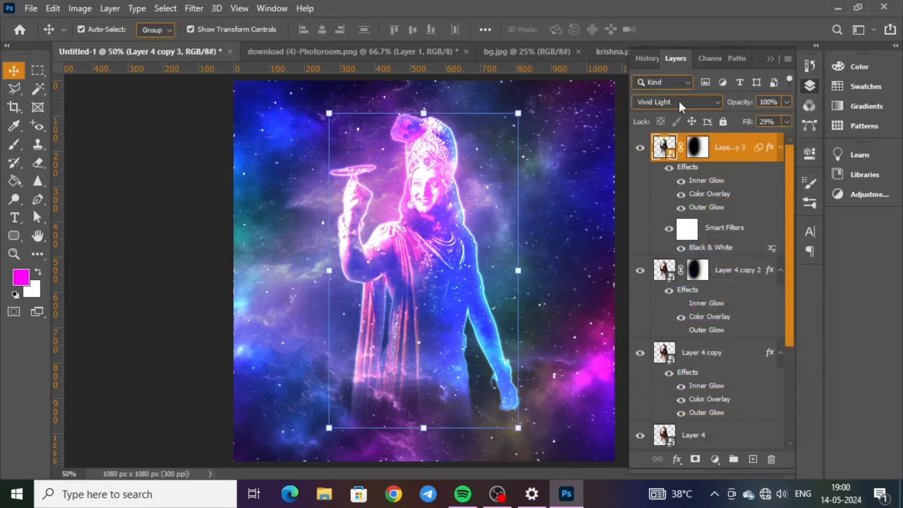
- Set Layer 4 copy 3 to Soft Light with 33% fill, and turn off its Color Overlay and Outer Glow effects
click(679, 101)
click(656, 284)
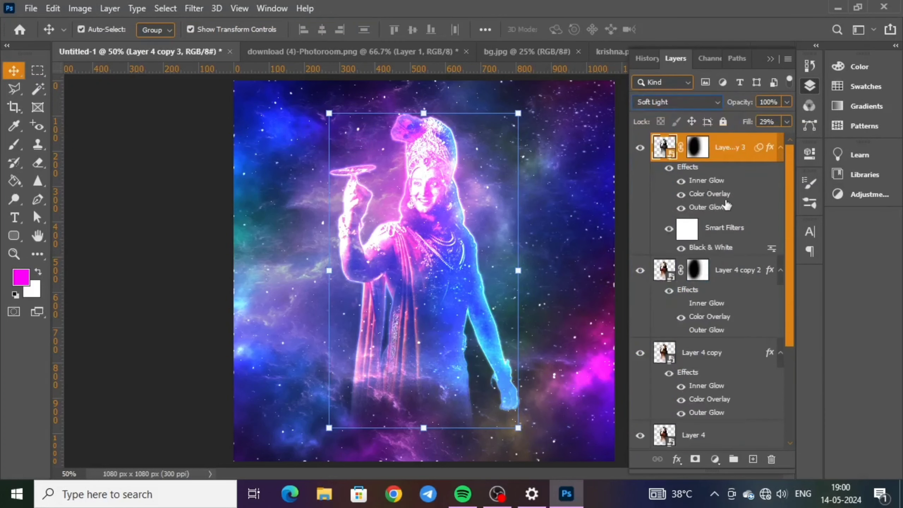
click(679, 194)
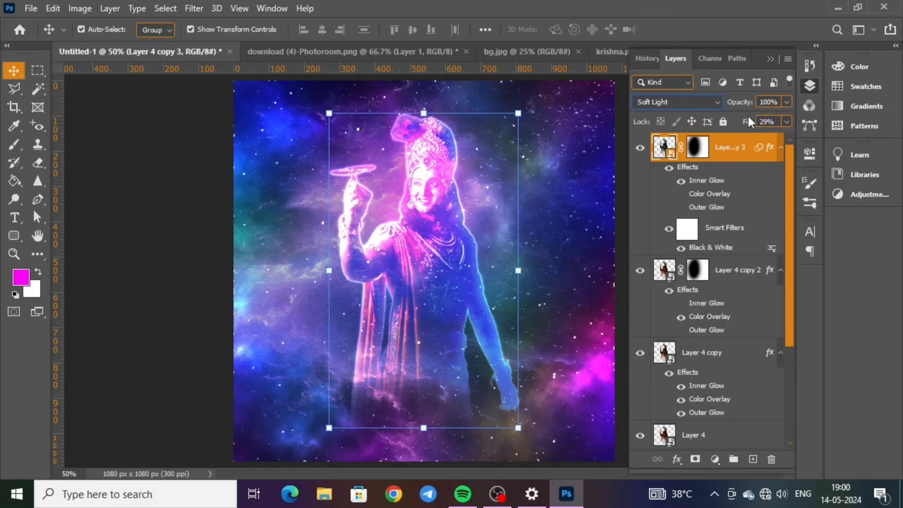
drag(747, 116, 750, 124)
- Set the opacity of Layer 4 copy to 89%
click(416, 200)
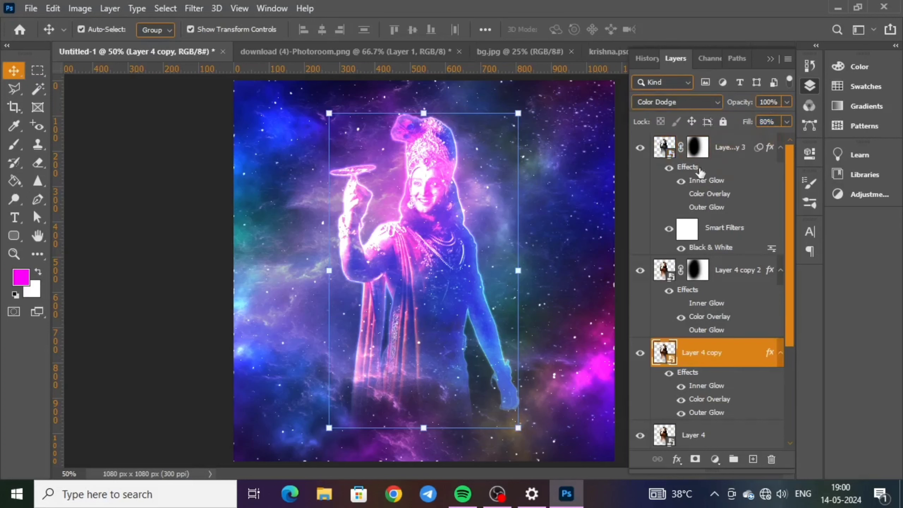
mouse_move(738, 104)
mouse_down()
mouse_move(719, 103)
mouse_move(738, 104)
mouse_up()
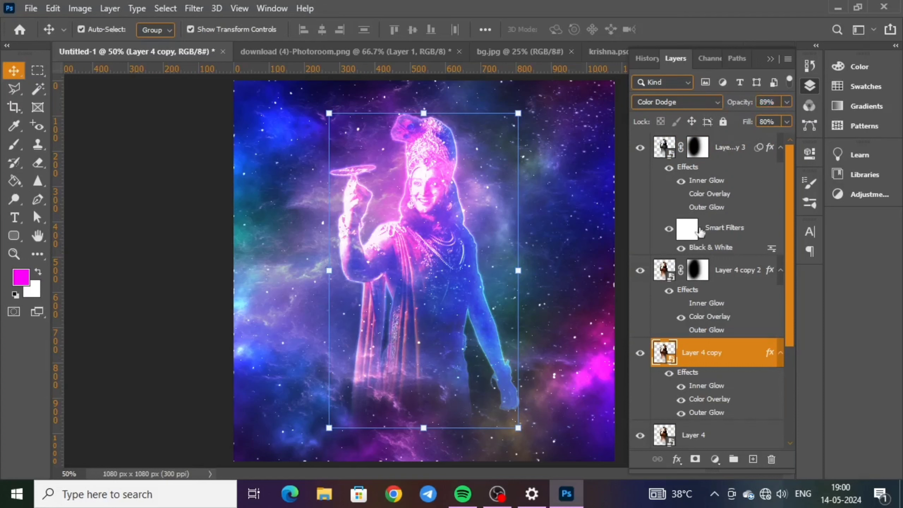
click(713, 273)
- Delete the layer mask of Layer 4 copy 3
click(718, 154)
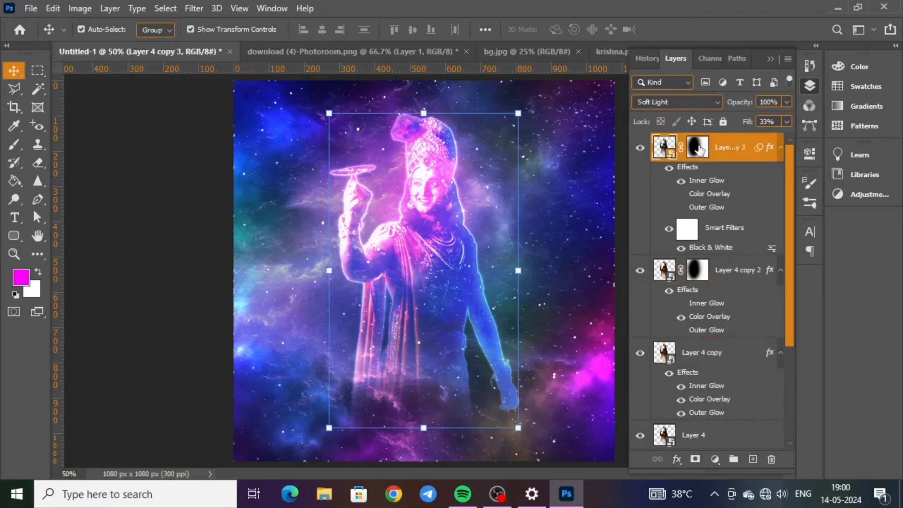
click(697, 149)
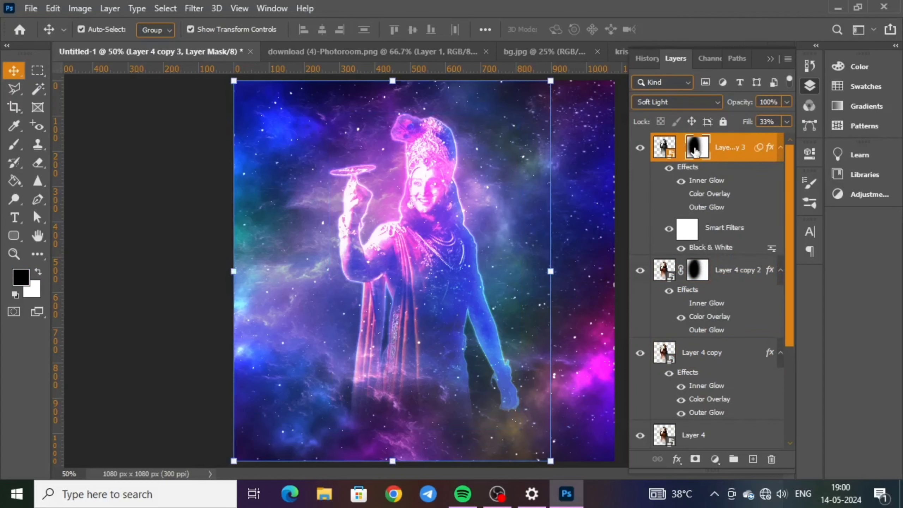
right_click(696, 151)
click(714, 179)
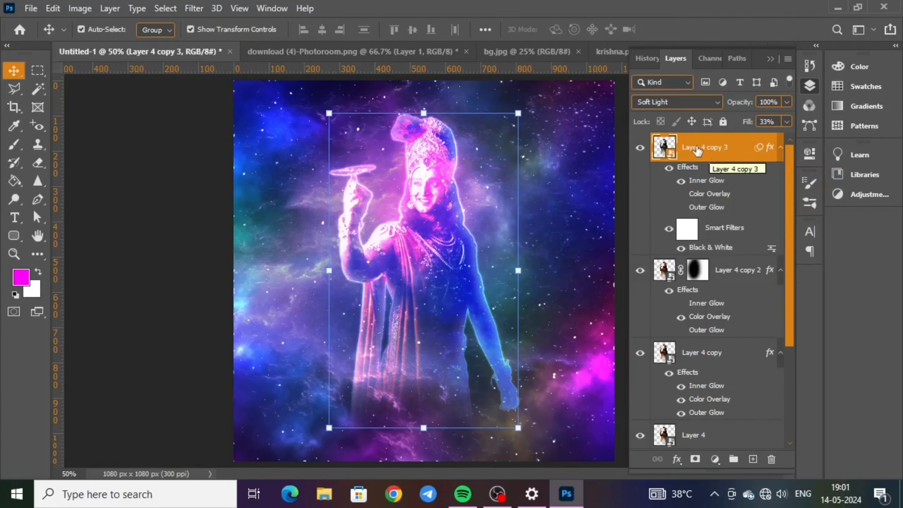
- Switch the Outer Glow and Color Overlay effects of Layer 4 copy 3 on and off to compare the figure's look
click(681, 206)
click(681, 207)
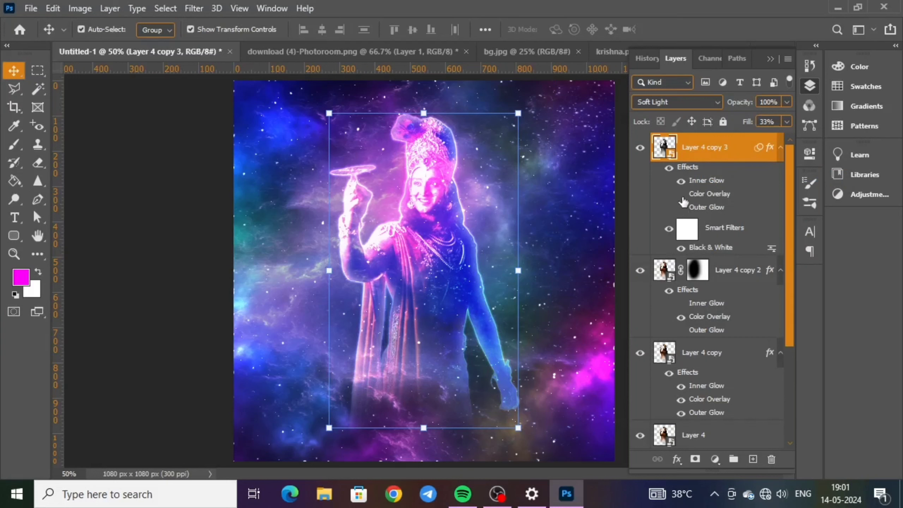
click(681, 206)
click(681, 207)
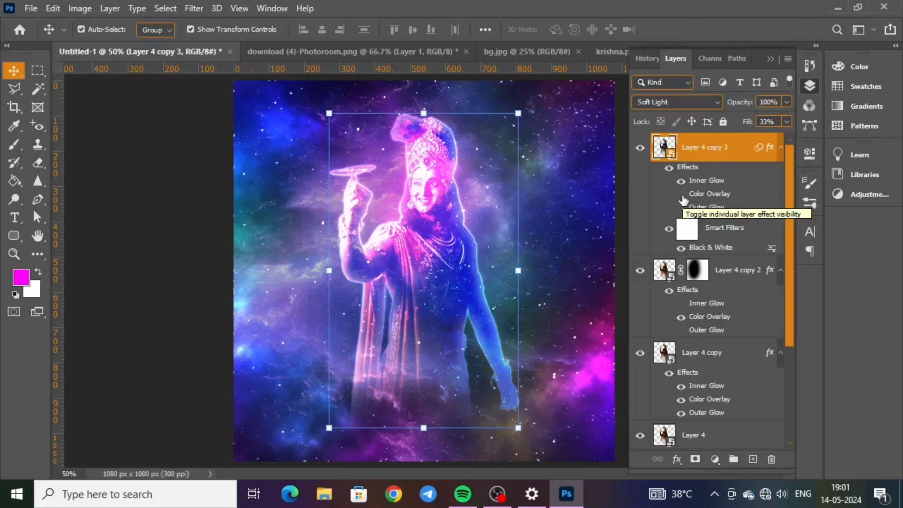
key(ctrl)
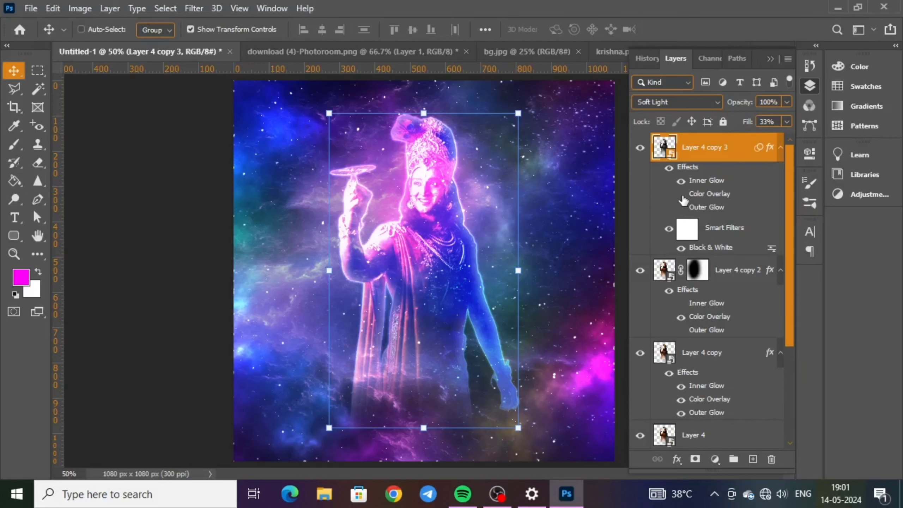
click(681, 194)
click(681, 194)
click(681, 194)
click(681, 194)
click(681, 194)
click(681, 195)
click(681, 195)
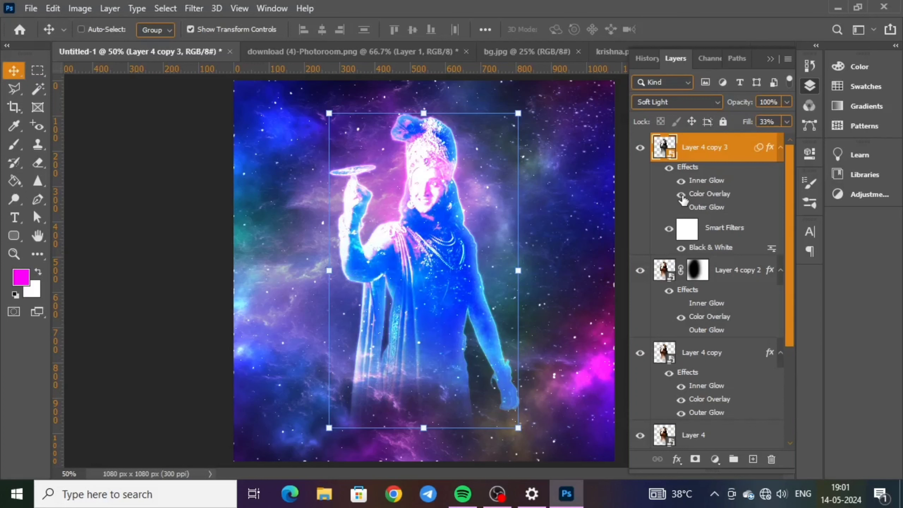
click(681, 196)
click(682, 197)
click(682, 197)
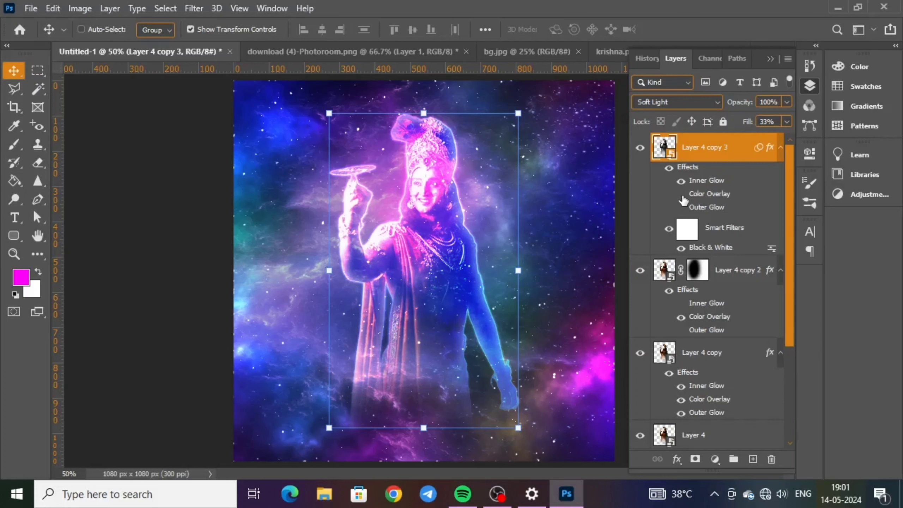
click(682, 196)
click(682, 196)
click(682, 197)
click(682, 196)
- Undo the recent figure layer edits back to the original Layer 4 copy 3, keeping Background copy's Linear Dodge (Add) blend mode
key(ctrl+z)
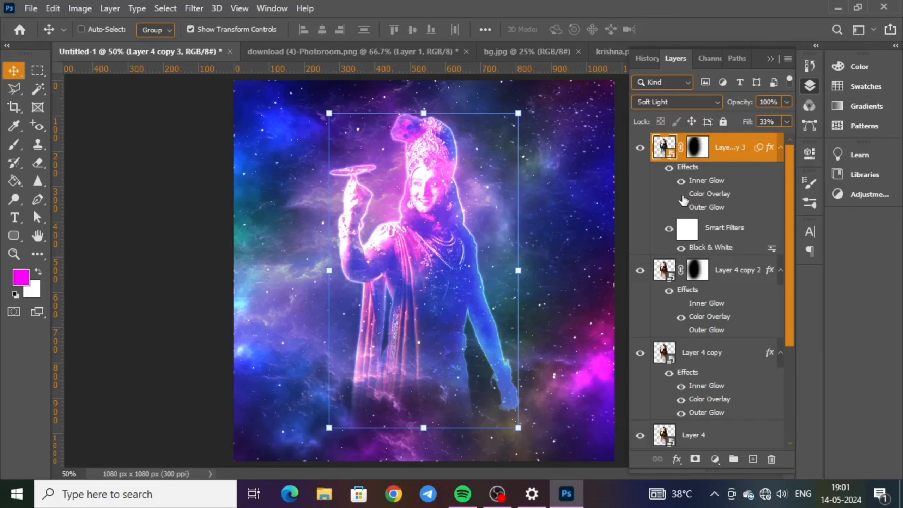
key(ctrl+z)
key(ctrl+z)
key(ctrl+z)
key(ctrl+z)
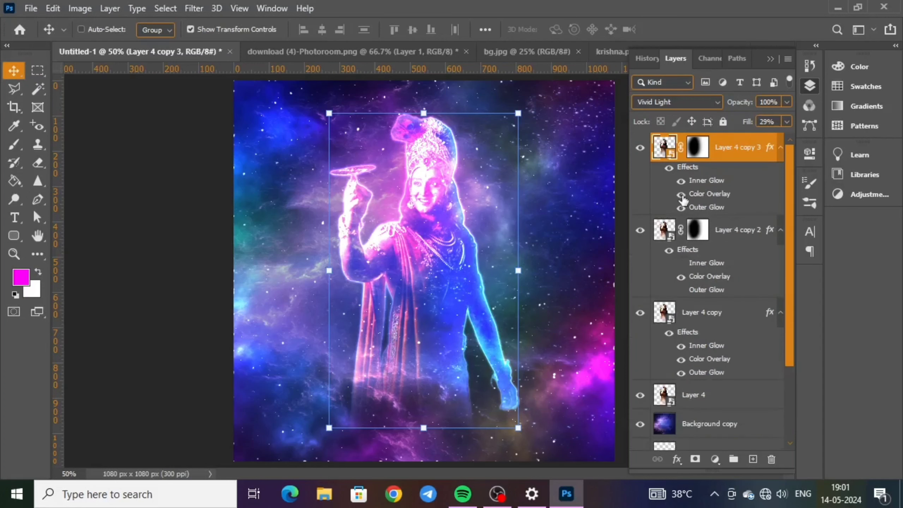
key(ctrl+z)
key(ctrl+z)
key(ctrl+z)
key(ctrl+z)
key(ctrl+z)
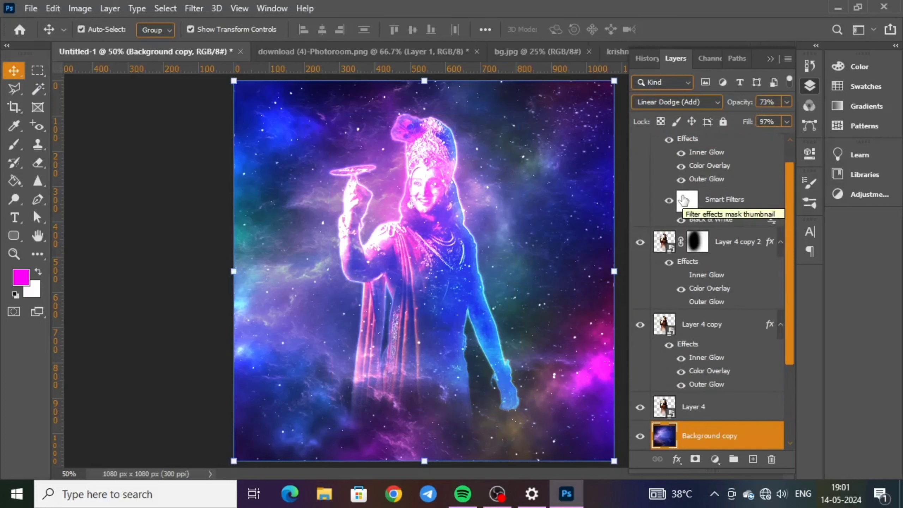
- Undo Background copy's last blend mode change and lower its fill to about 87%
key(ctrl+z)
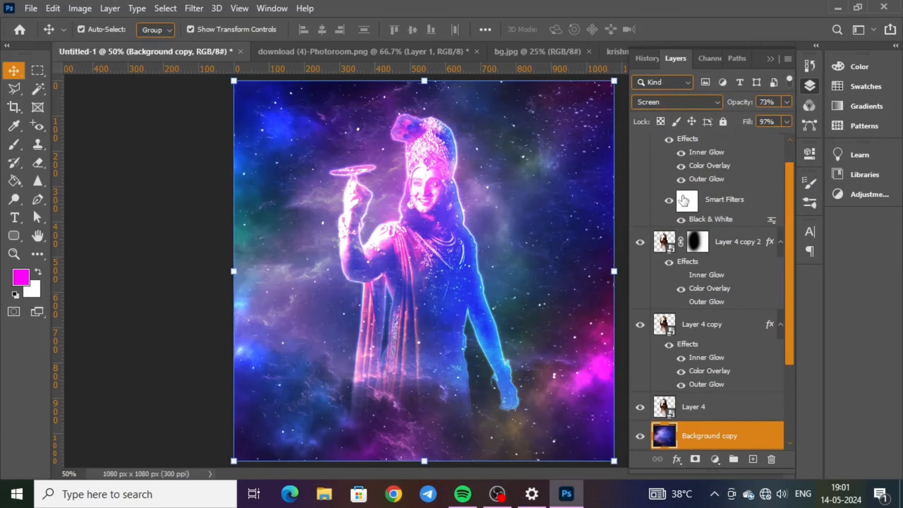
key(ctrl+shift+z)
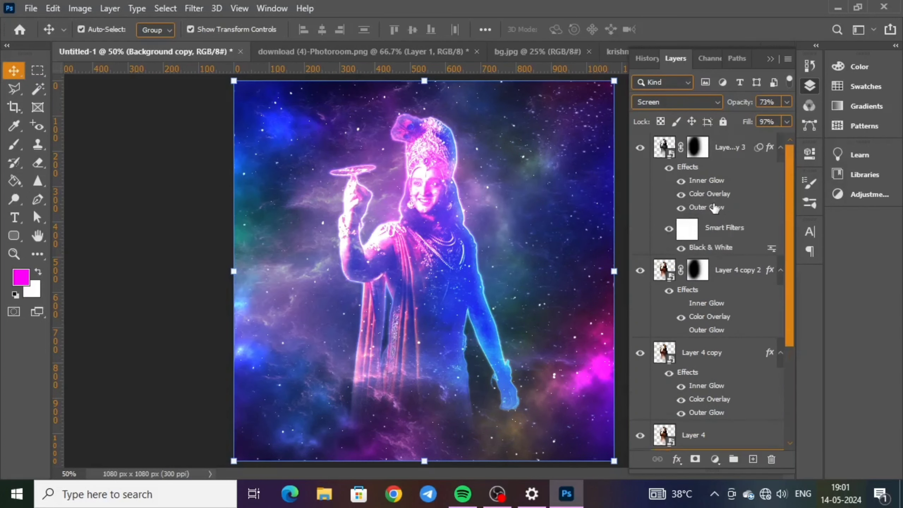
click(743, 150)
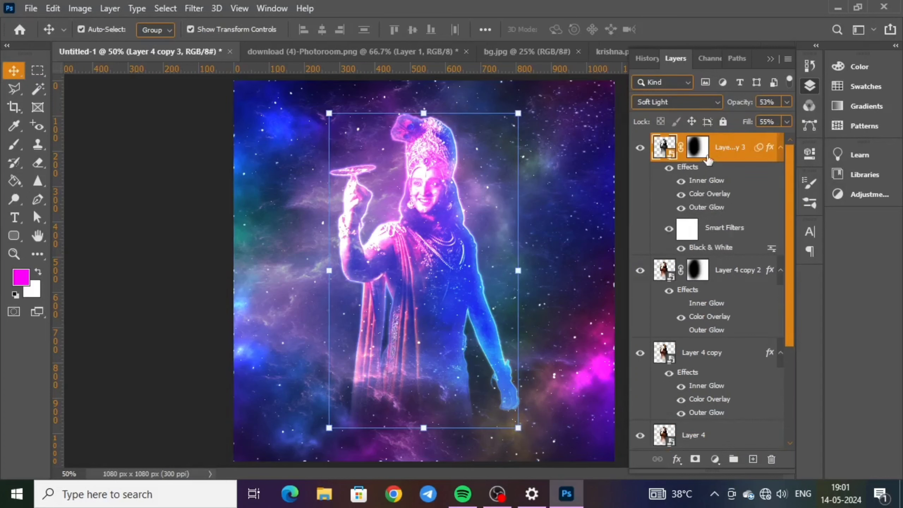
click(696, 148)
scroll(738, 221, down, 5)
click(728, 319)
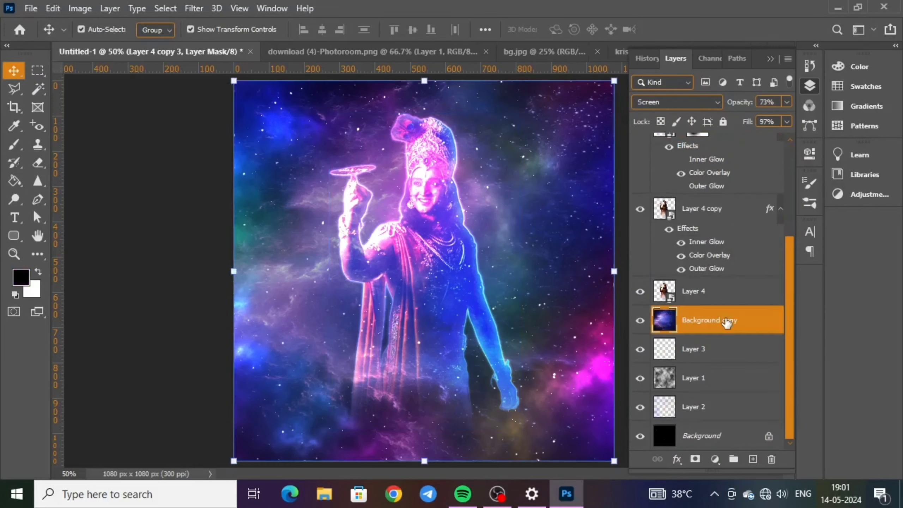
drag(742, 124, 764, 123)
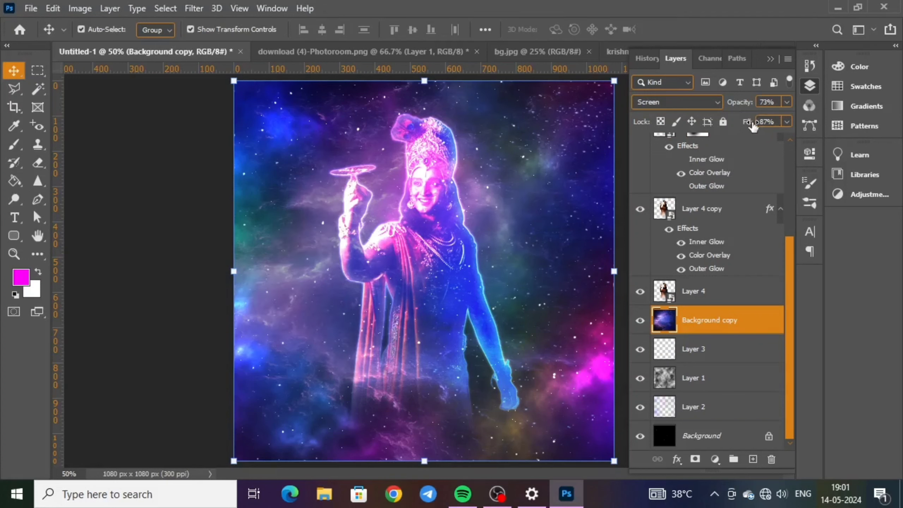
drag(748, 122, 728, 122)
- Set Layer 4 copy 3 to 0% opacity and 46% fill, and set the fill of Layer 4 copy 2 to 29%
scroll(717, 199, up, 3)
click(730, 154)
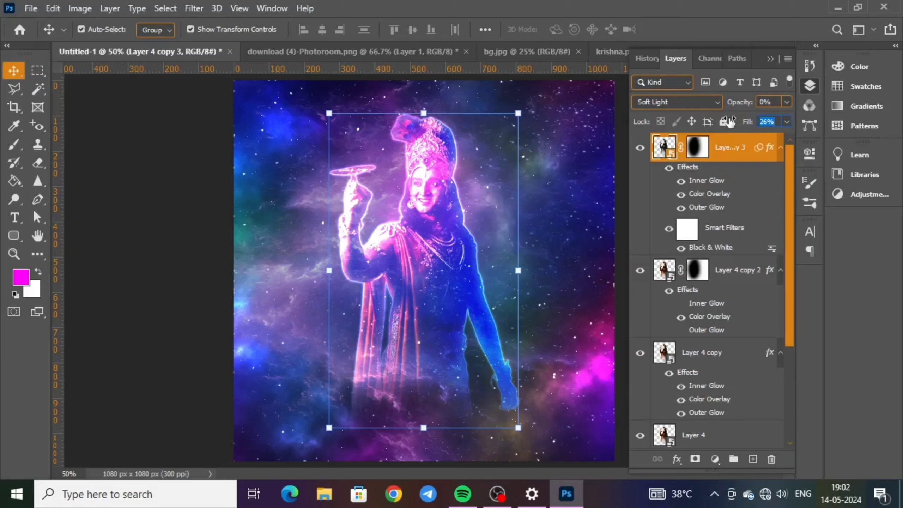
click(733, 267)
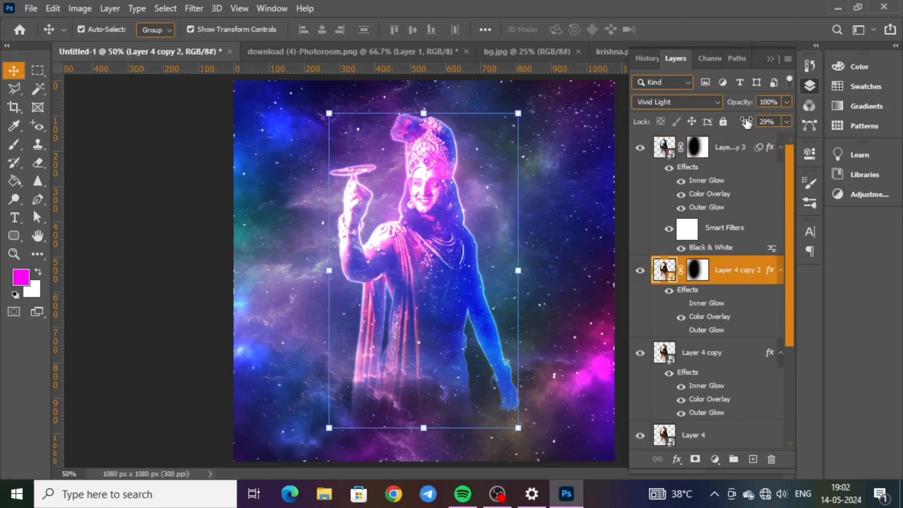
drag(746, 123, 746, 123)
key(Return)
- Group the figure layers from Layer 4 up to Layer 4 copy 3 and set the group's blend mode to Color Dodge
click(721, 435)
scroll(719, 426, down, 5)
scroll(720, 426, up, 5)
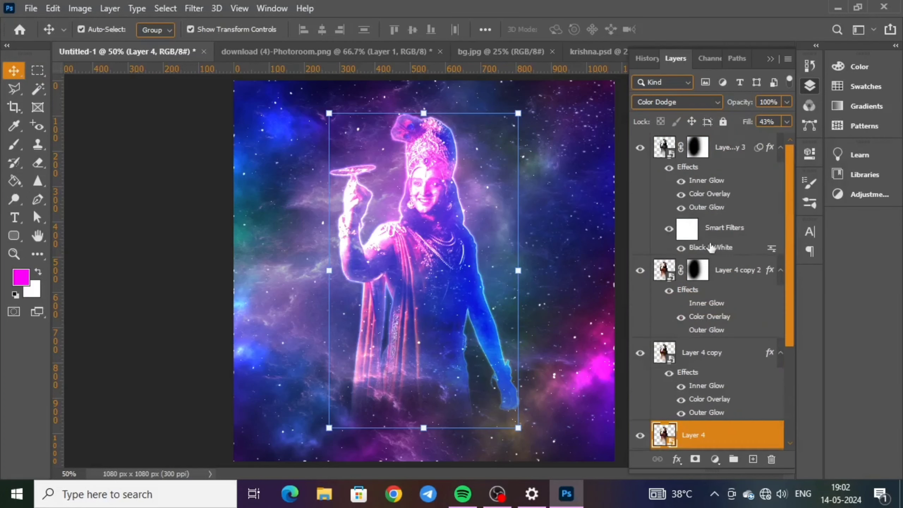
shift+click(734, 157)
key(ctrl+g)
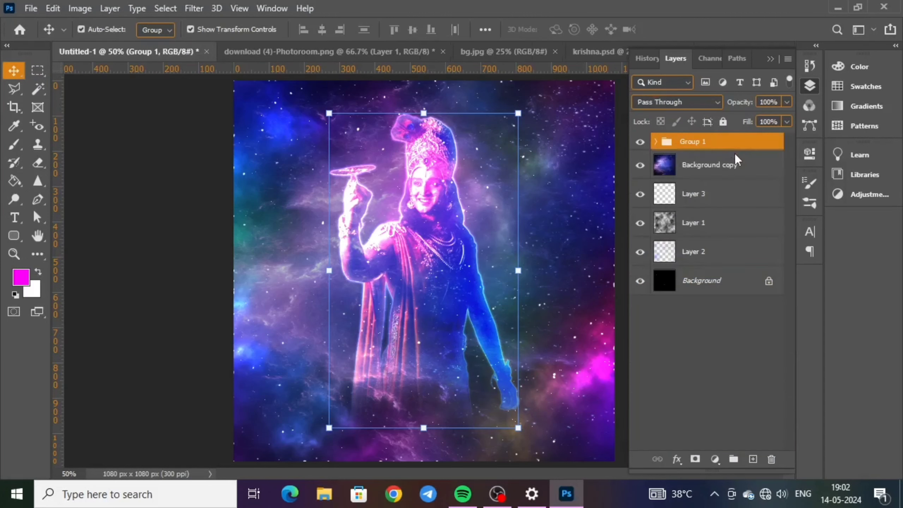
click(714, 102)
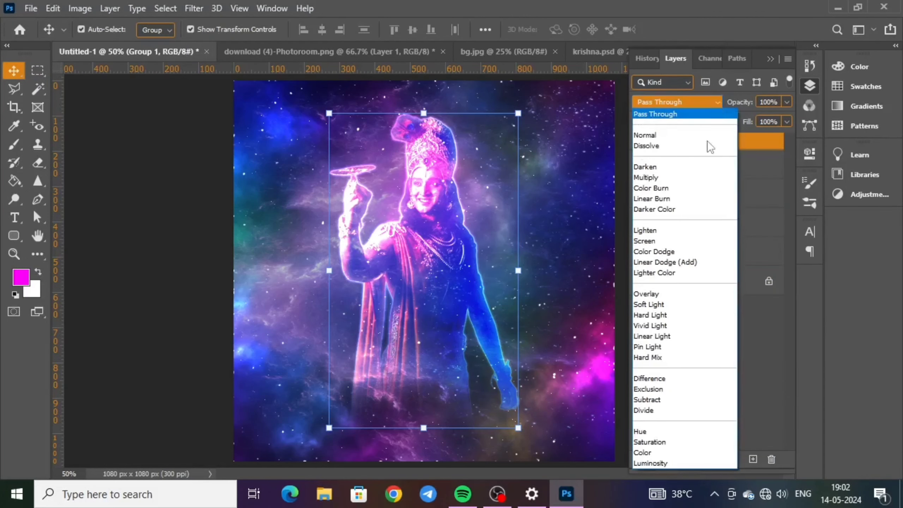
click(691, 253)
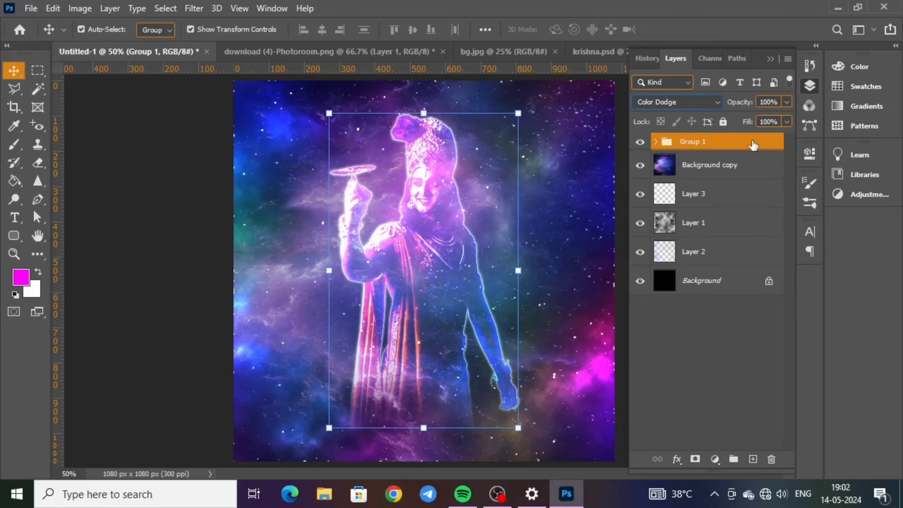
- Adjust the opacity of Background copy and compare Lighten with Color Dodge as Group 1's blend mode
click(725, 165)
mouse_move(745, 107)
mouse_down()
mouse_move(778, 108)
mouse_move(711, 113)
mouse_move(774, 115)
mouse_move(756, 102)
mouse_up()
click(720, 144)
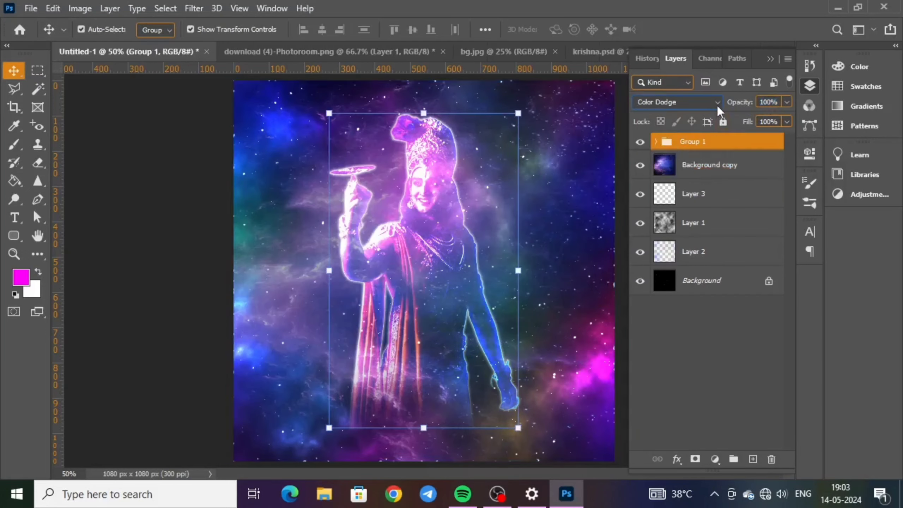
click(717, 106)
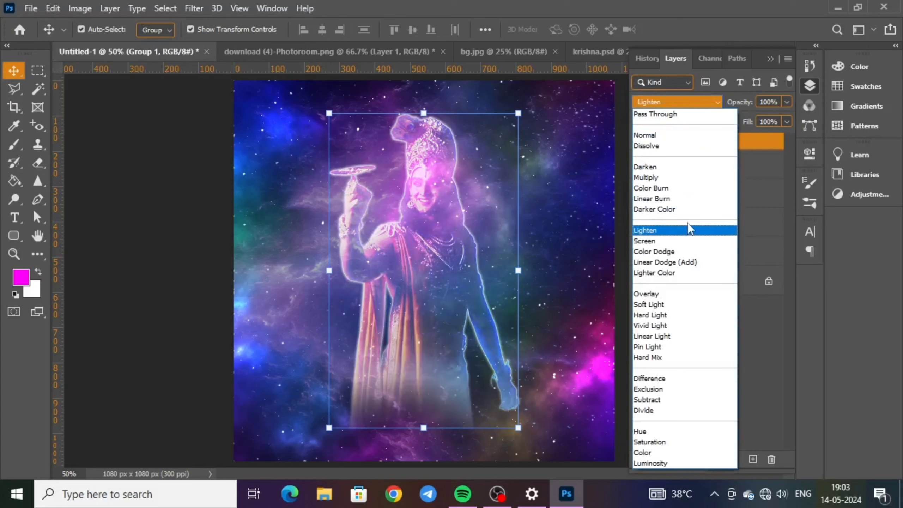
click(693, 252)
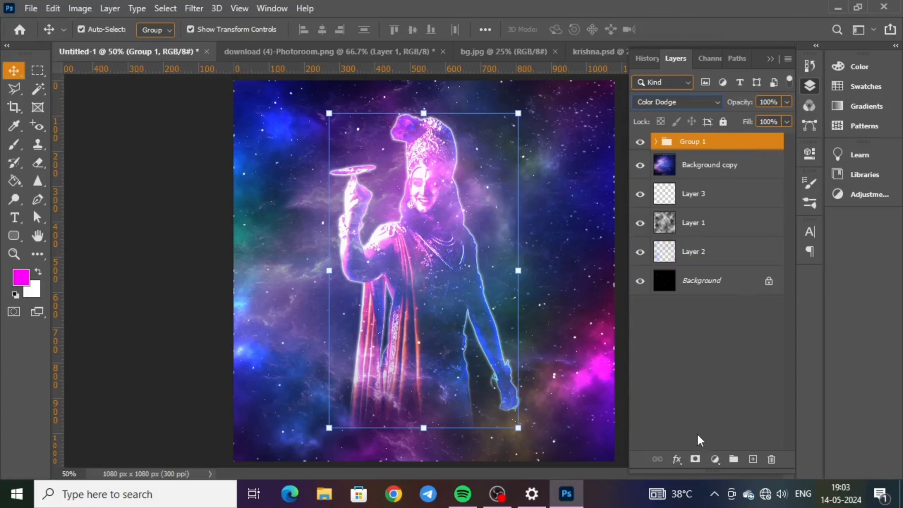
- Add a layer mask to Group 1, try painting black over the figure's chest with a large soft brush, and undo the stroke
click(695, 458)
click(13, 144)
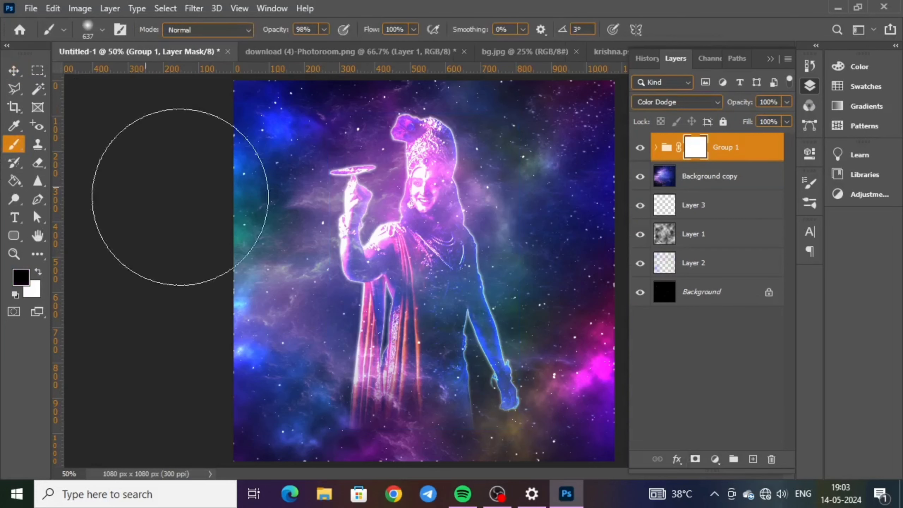
mouse_move(382, 232)
mouse_down()
mouse_move(403, 192)
mouse_move(416, 209)
mouse_up()
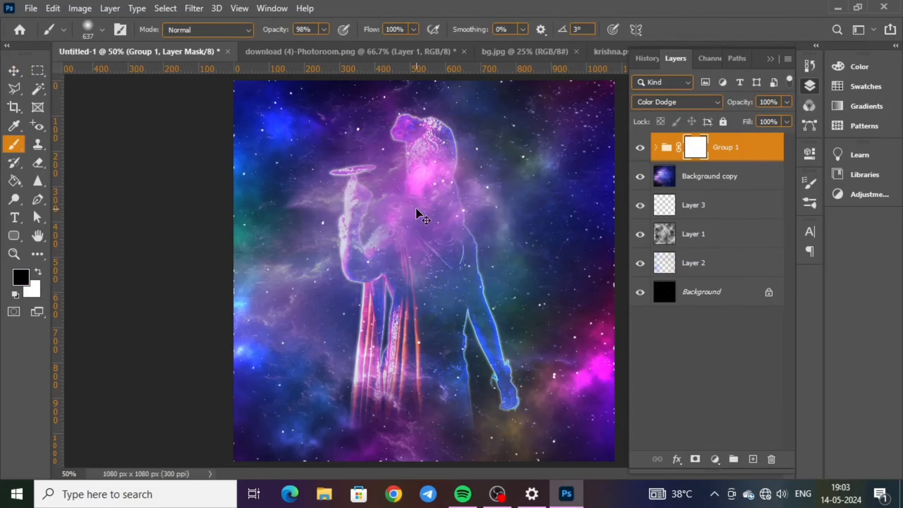
key(ctrl+z)
- Try a purple Color Overlay on Group 1 with Color Dodge blending at 70% opacity, and hide the effect
click(752, 152)
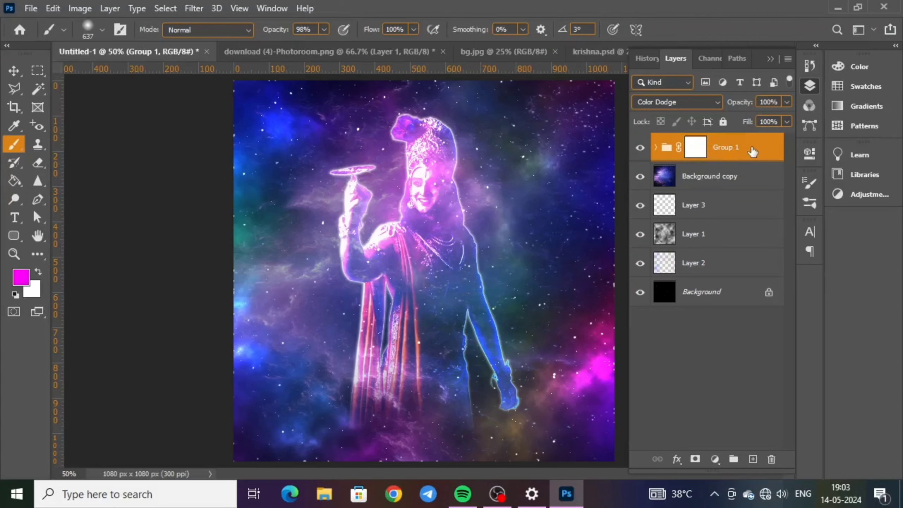
double_click(752, 152)
drag(460, 123, 857, 38)
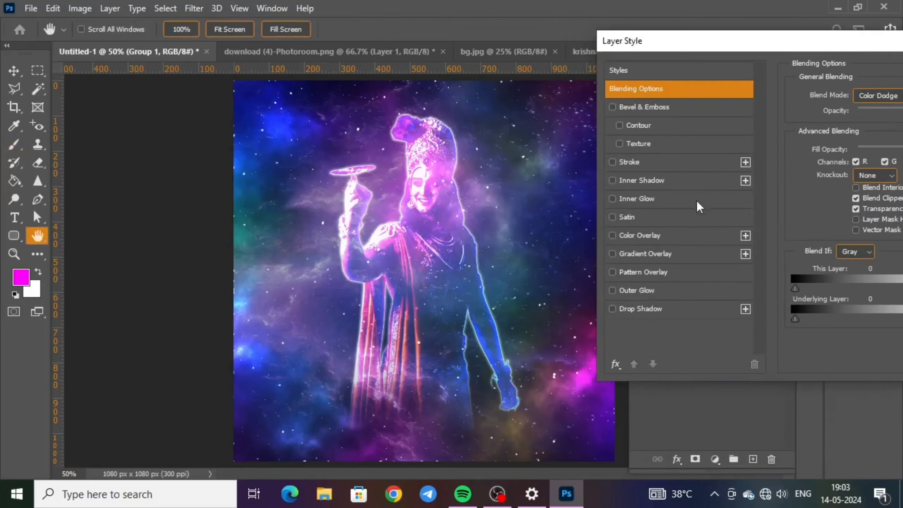
click(638, 234)
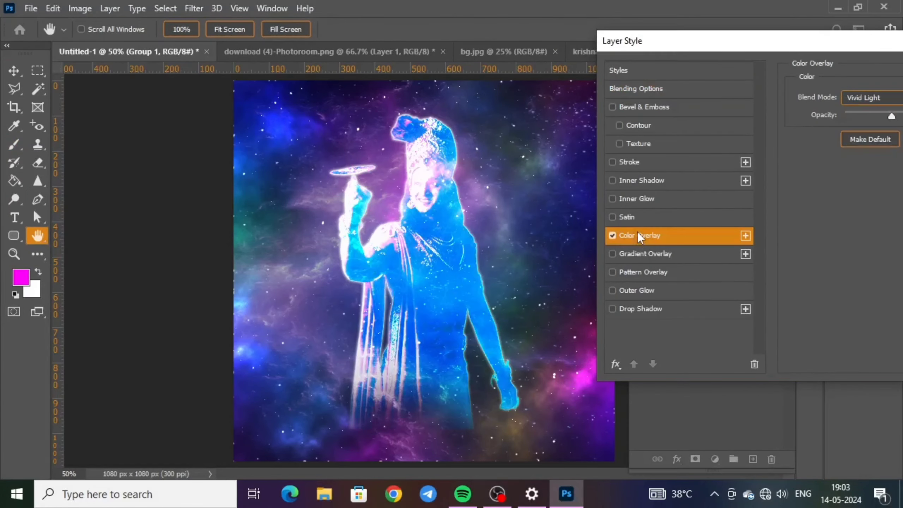
drag(861, 40, 666, 43)
click(741, 96)
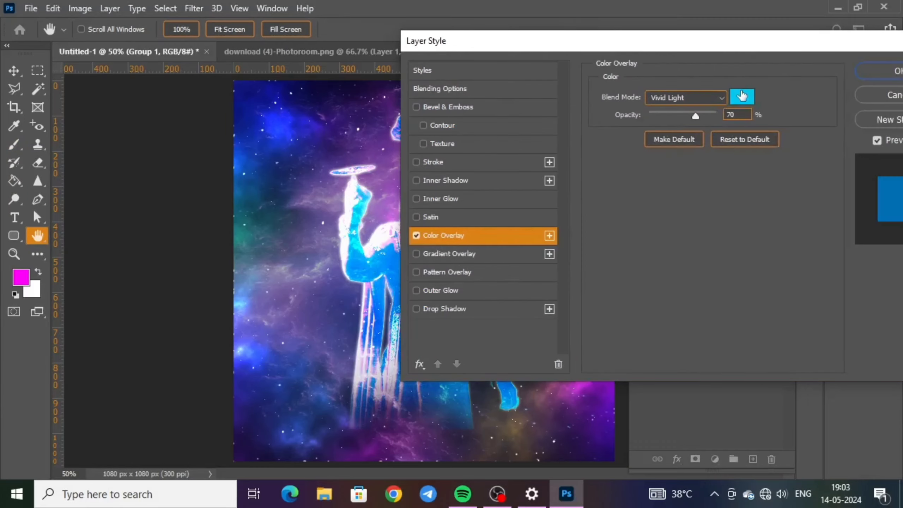
click(724, 240)
click(817, 199)
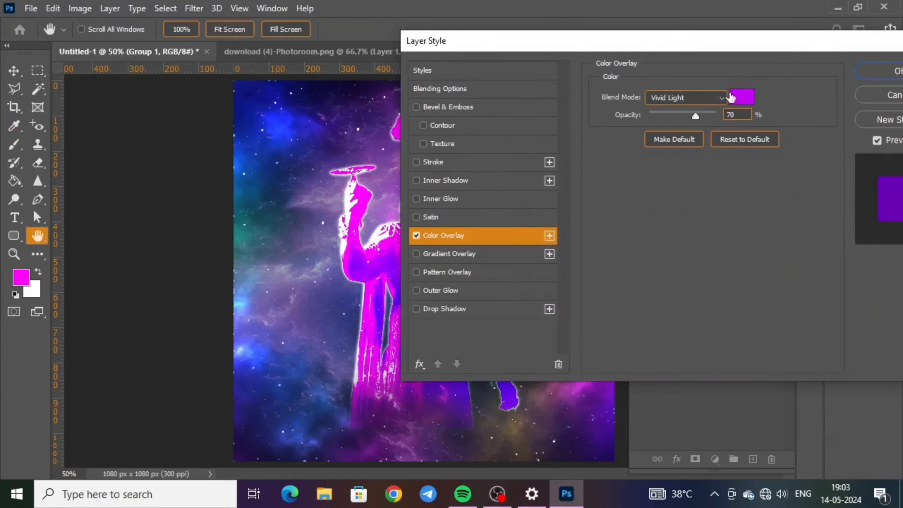
click(707, 98)
click(675, 227)
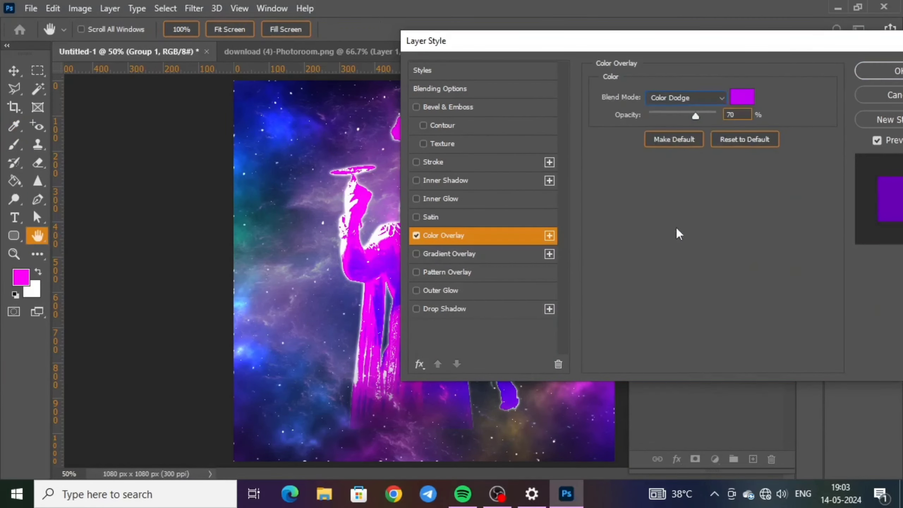
click(855, 75)
click(687, 182)
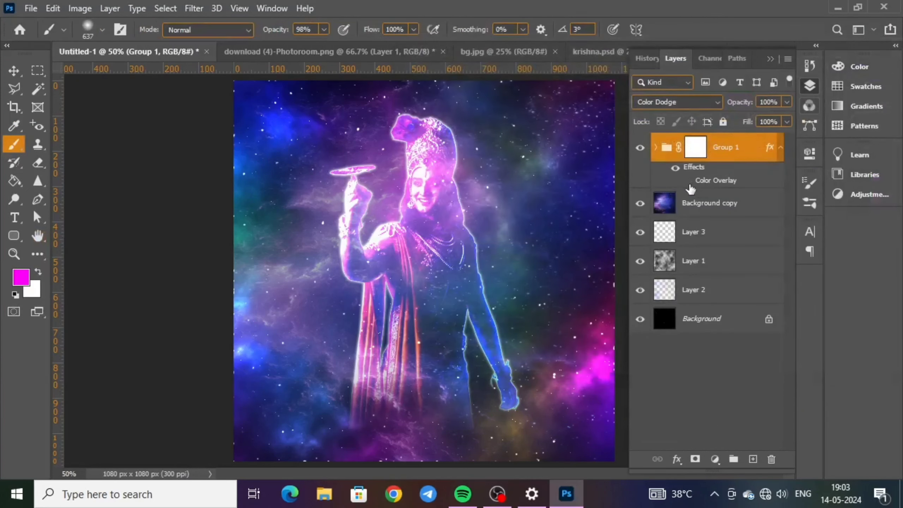
- Compare Pass Through with Color Dodge as Group 1's blend mode and ungroup its layers
click(694, 100)
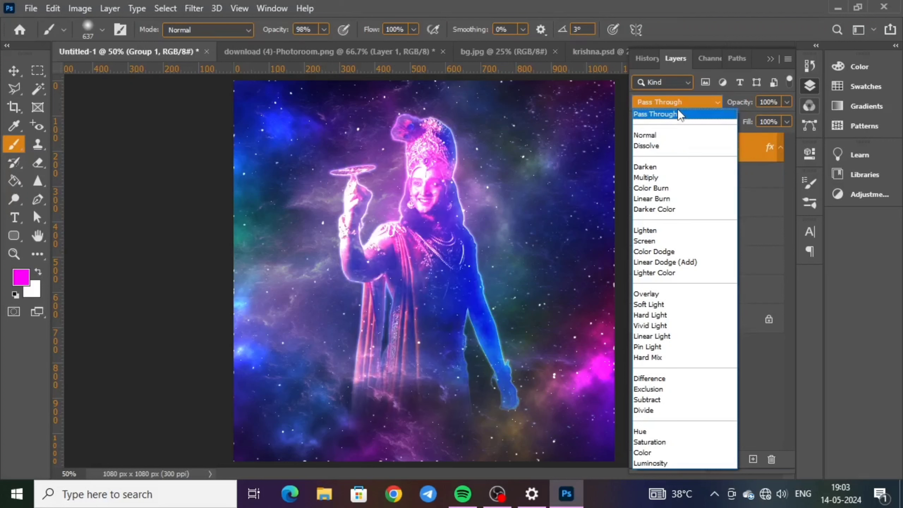
click(654, 252)
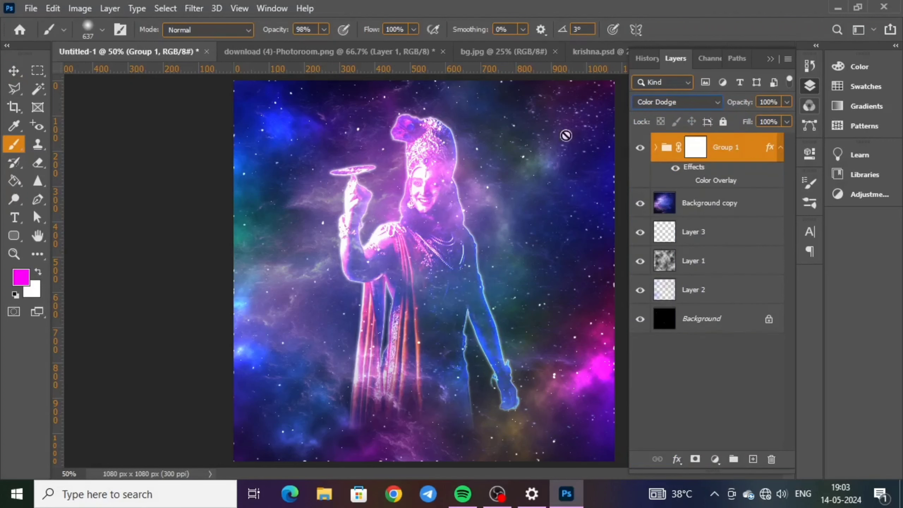
right_click(745, 148)
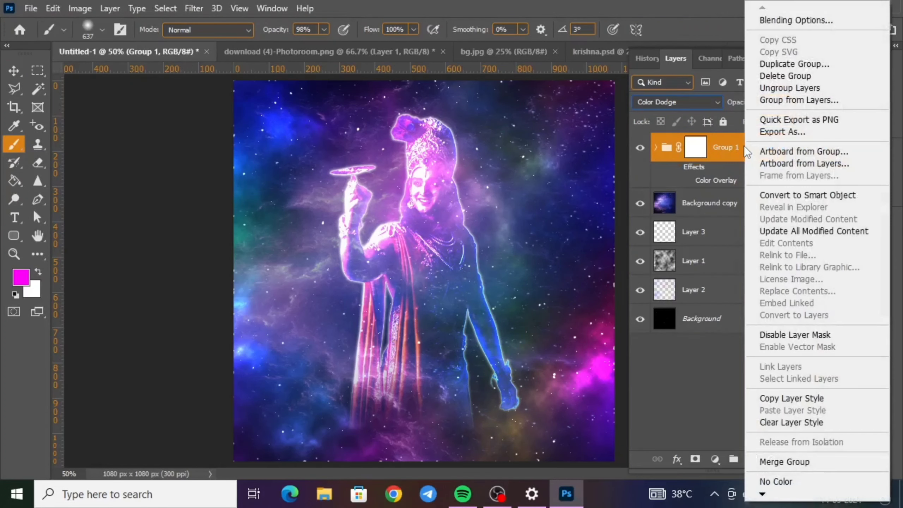
click(780, 86)
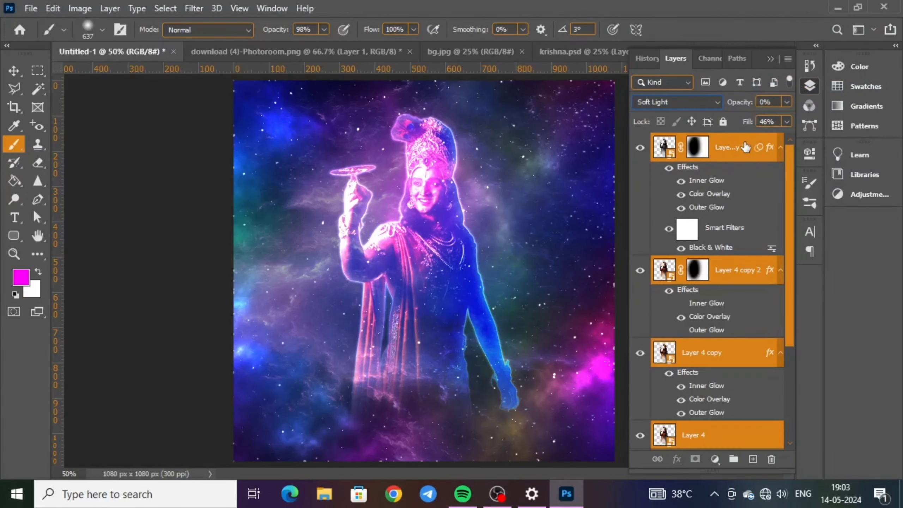
- Set the opacity of Layer 4 copy 3 to 30% and adjust the fill of Layer 4 copy 2
drag(751, 104, 744, 104)
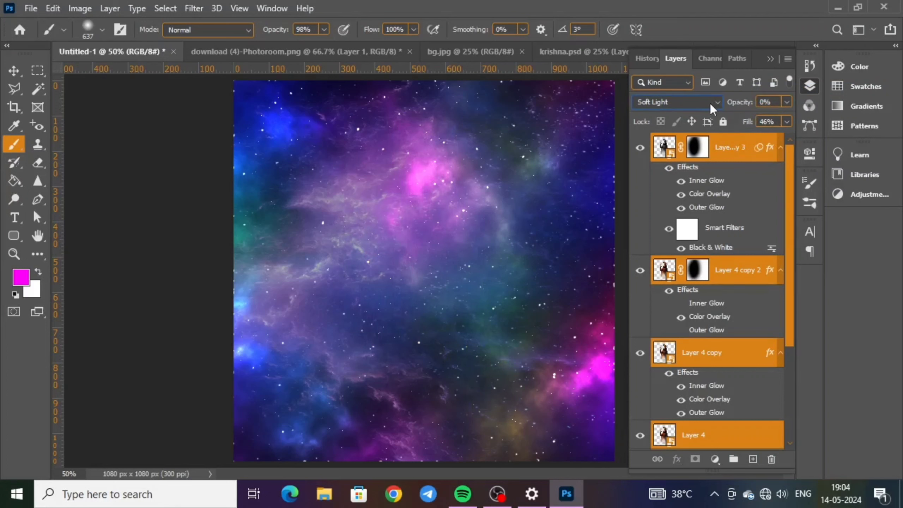
click(14, 70)
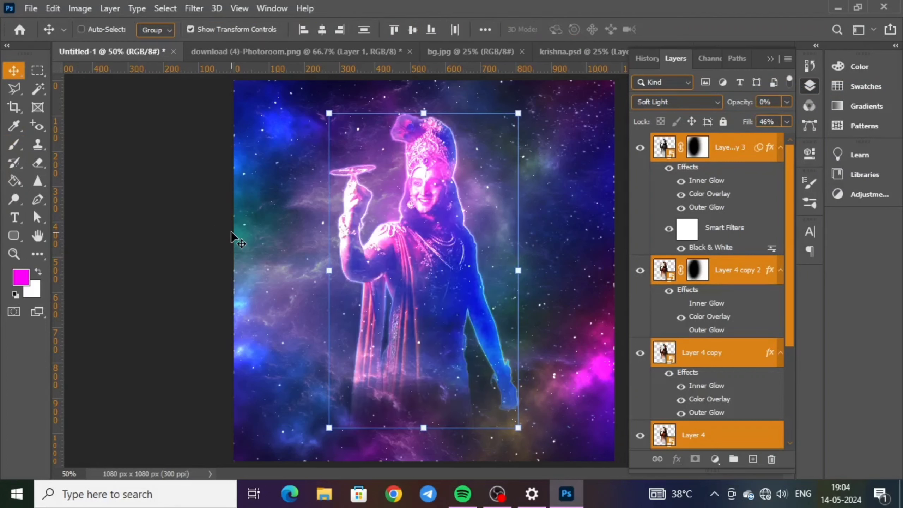
click(731, 156)
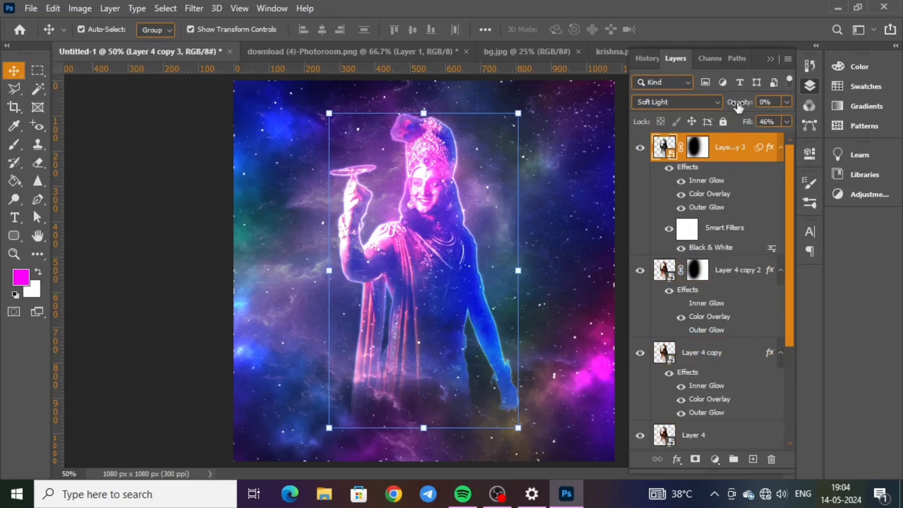
drag(738, 107, 760, 106)
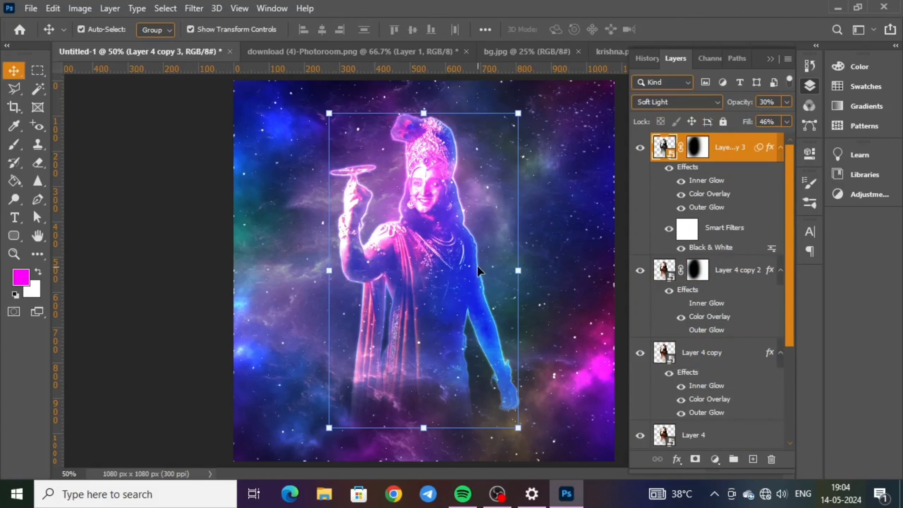
key(alt+bracketleft)
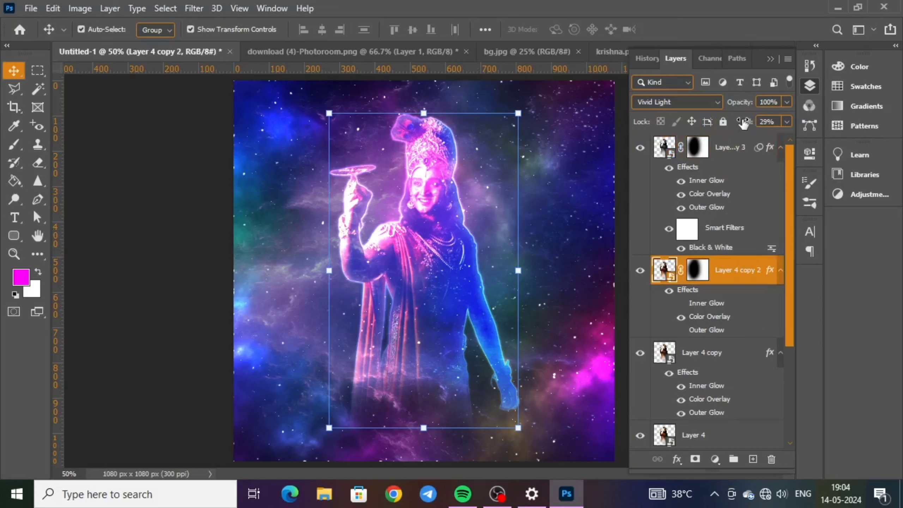
drag(744, 122, 741, 121)
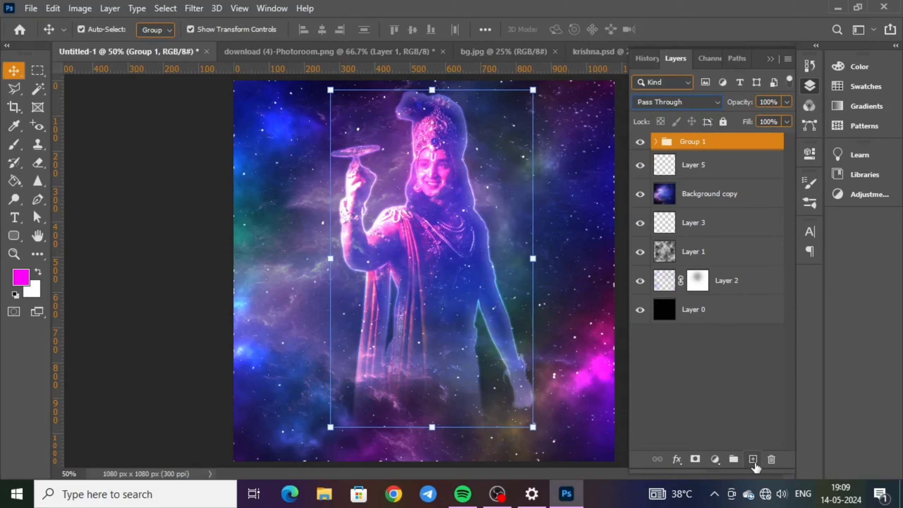
- Create a new empty layer and place it between Layer 5 and Background copy
click(753, 459)
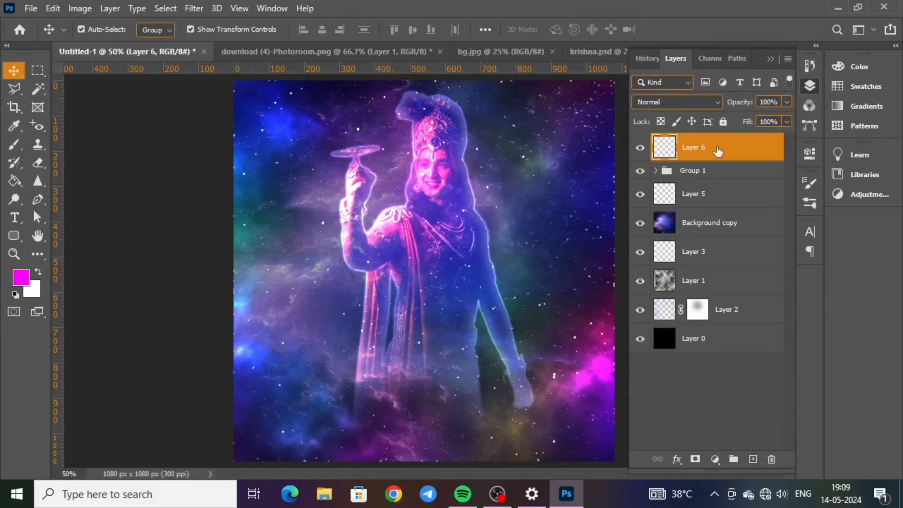
drag(718, 151, 719, 213)
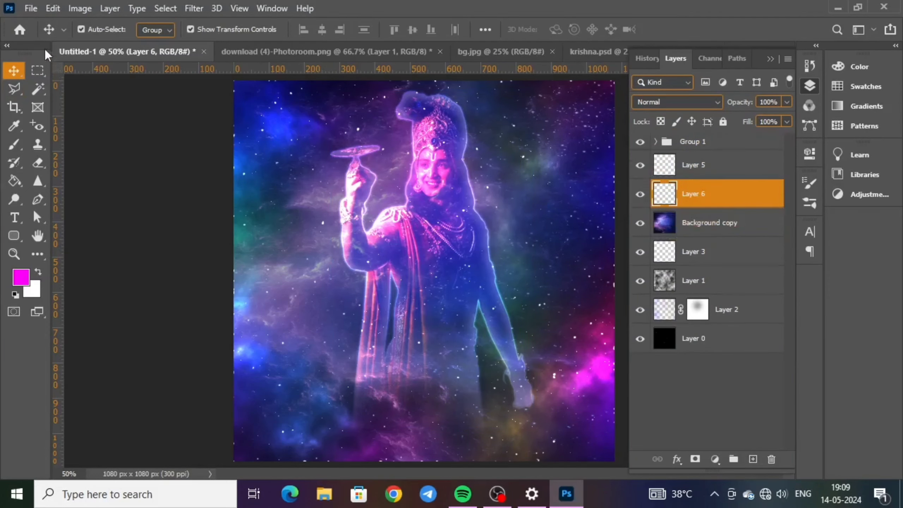
- Open the jupiter image and duplicate its Background layer into the Untitled-1 document
click(31, 8)
click(45, 37)
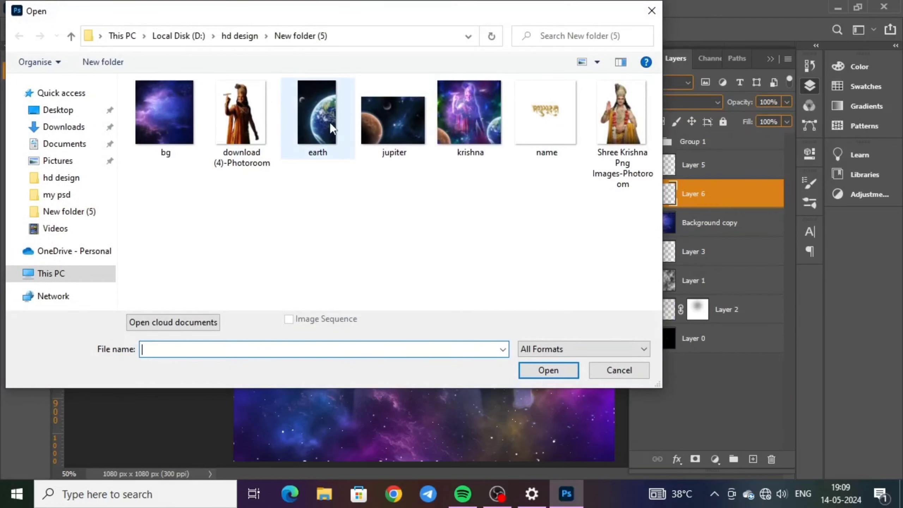
double_click(382, 130)
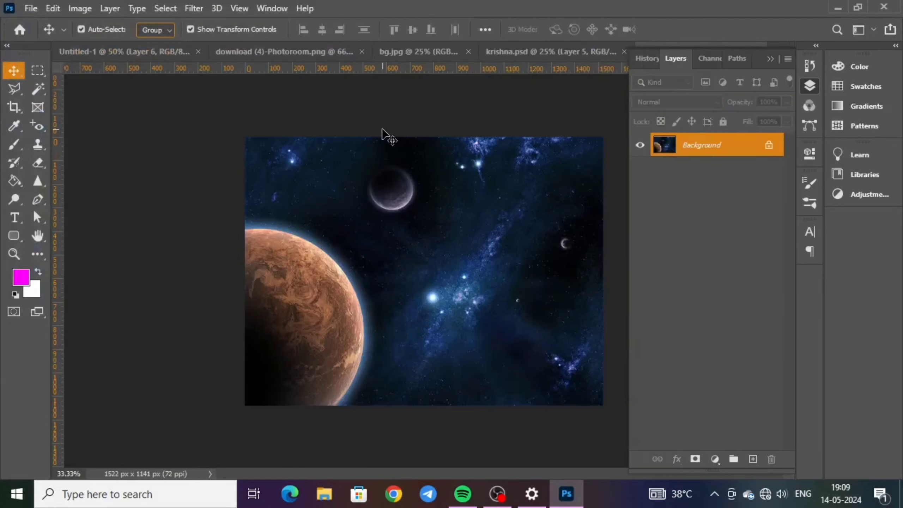
right_click(719, 149)
click(743, 175)
click(510, 247)
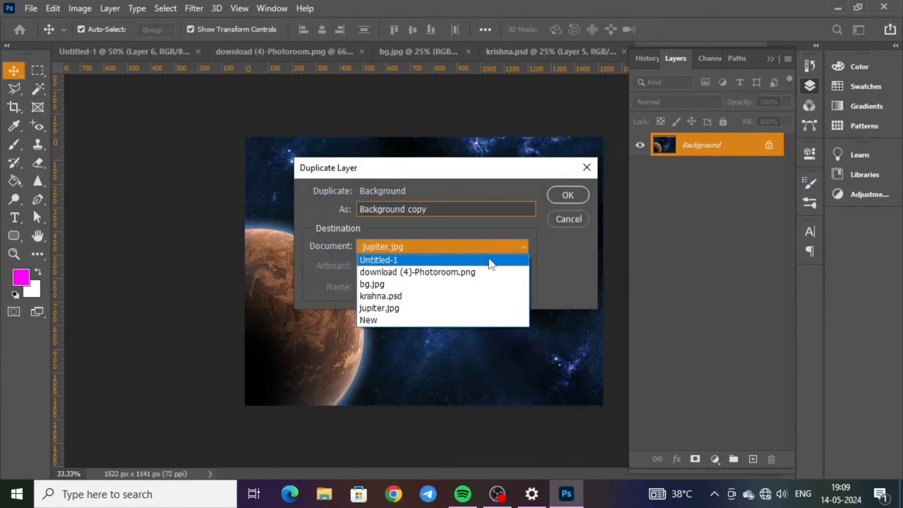
click(488, 257)
click(553, 197)
click(117, 51)
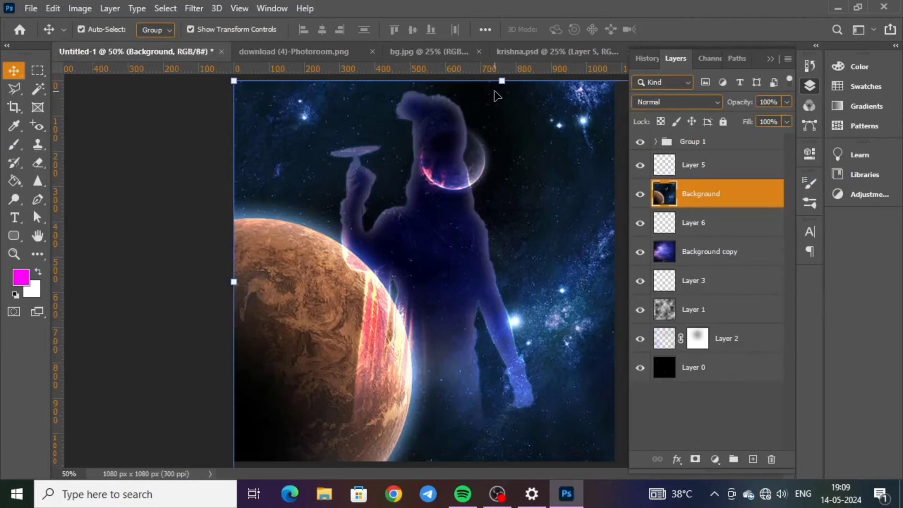
- Scale the jupiter layer to about 60% and position its large planet in the lower-left corner of the canvas
drag(502, 81, 501, 328)
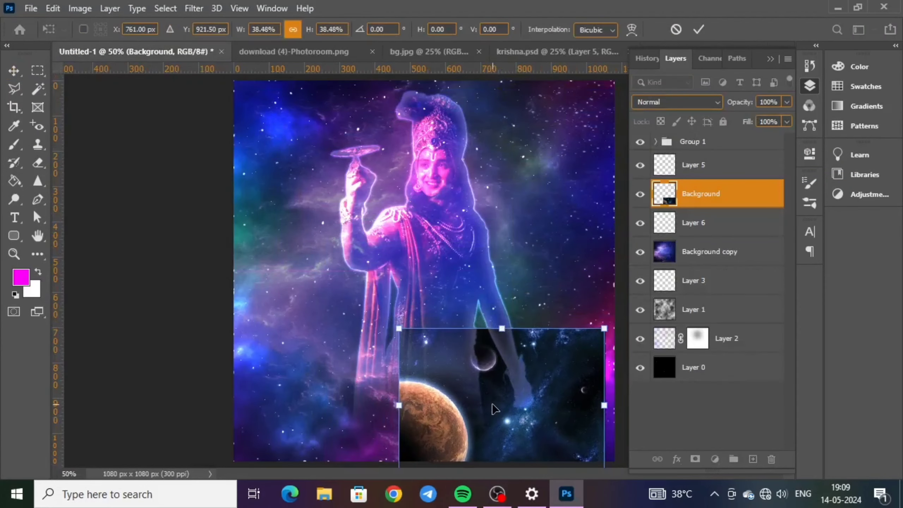
drag(495, 409, 330, 394)
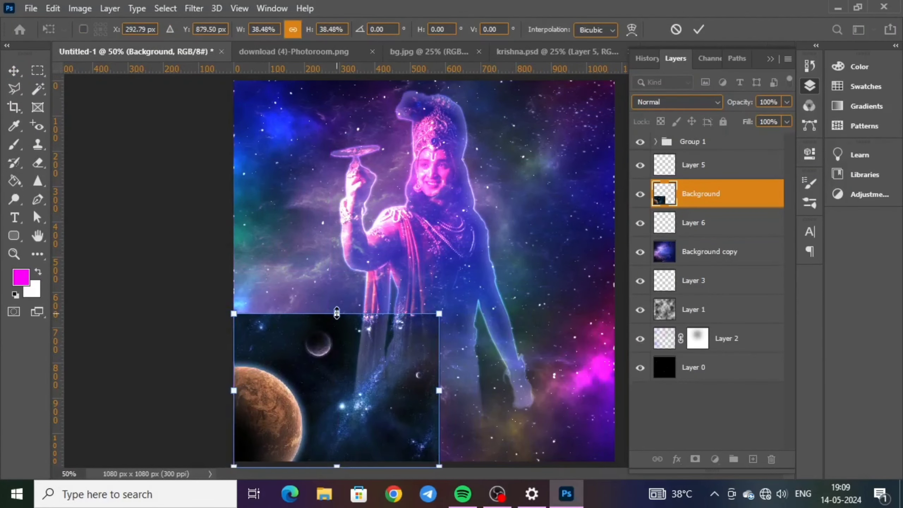
drag(336, 313, 337, 219)
drag(337, 299, 379, 332)
scroll(357, 276, down, 1)
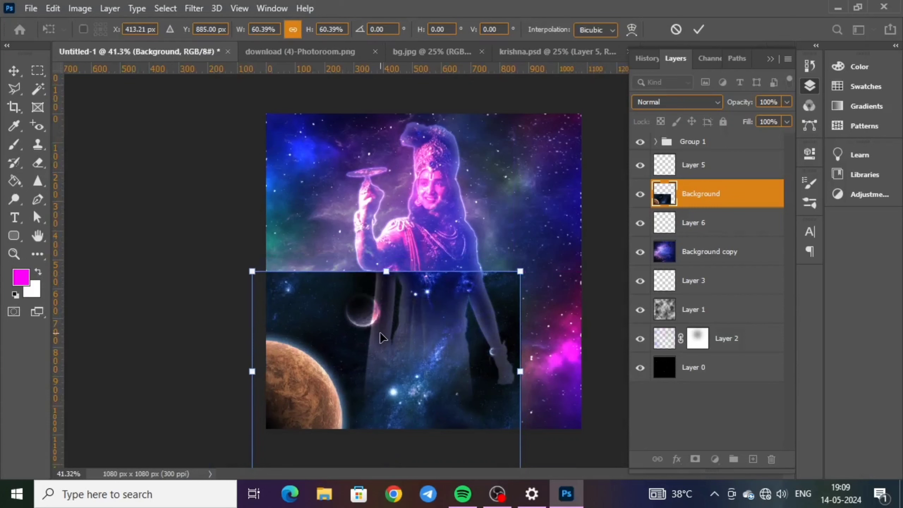
key(Return)
- Set the jupiter layer's blend mode to Screen, add a layer mask and paint it softly in black at 5% brush opacity
click(714, 99)
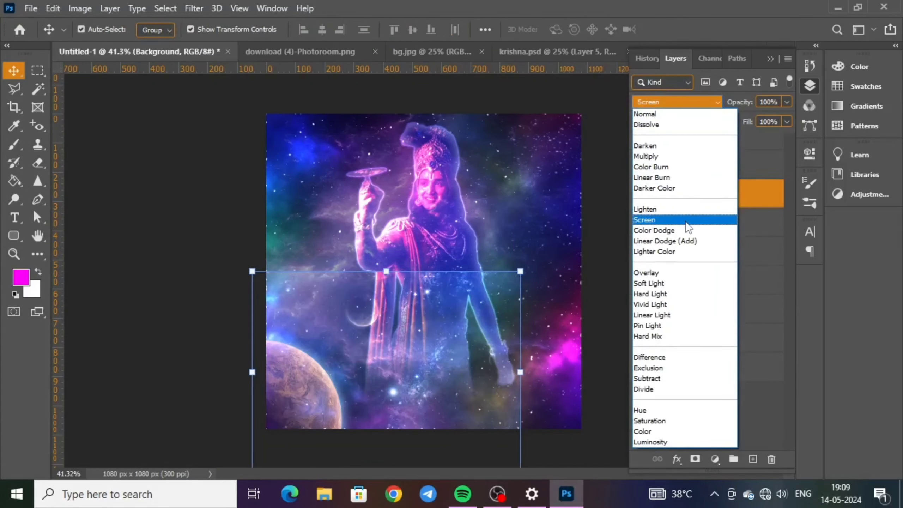
click(687, 222)
click(695, 459)
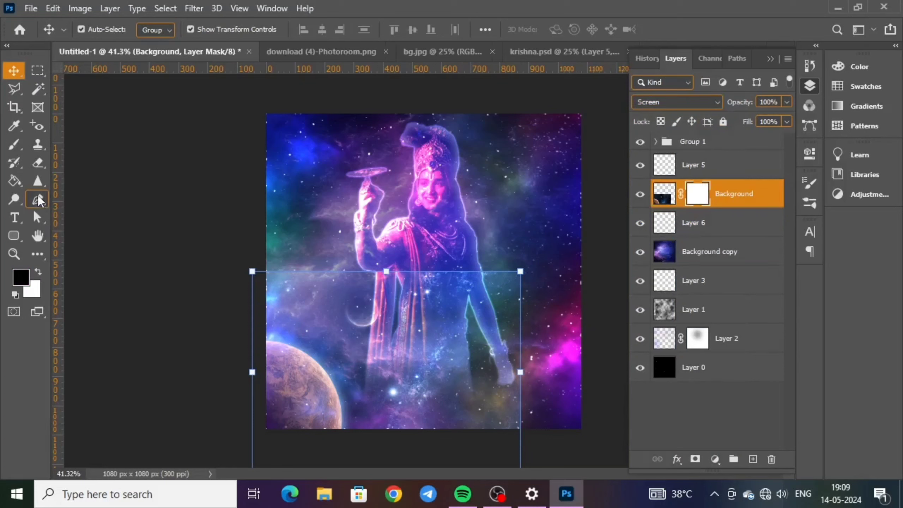
key(b)
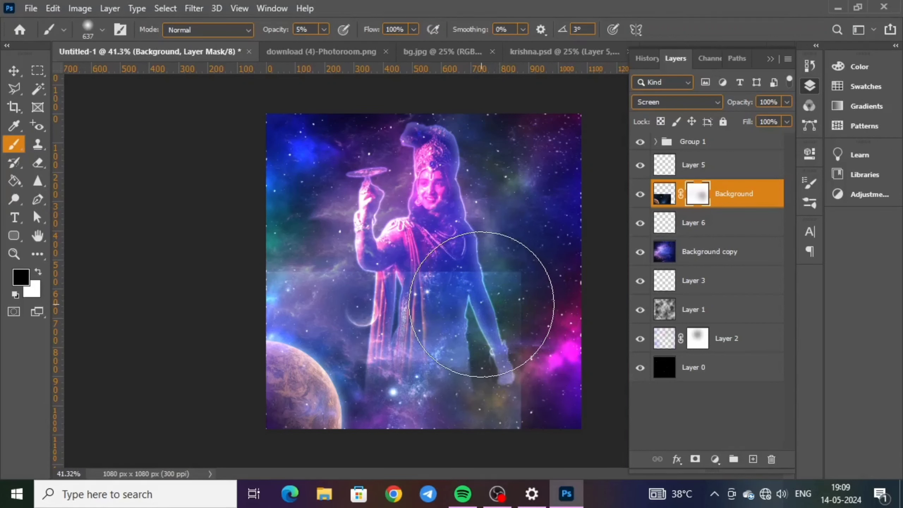
- Move the masked jupiter layer to the top of the layer stack, above and outside Group 1
drag(734, 195, 727, 141)
click(656, 142)
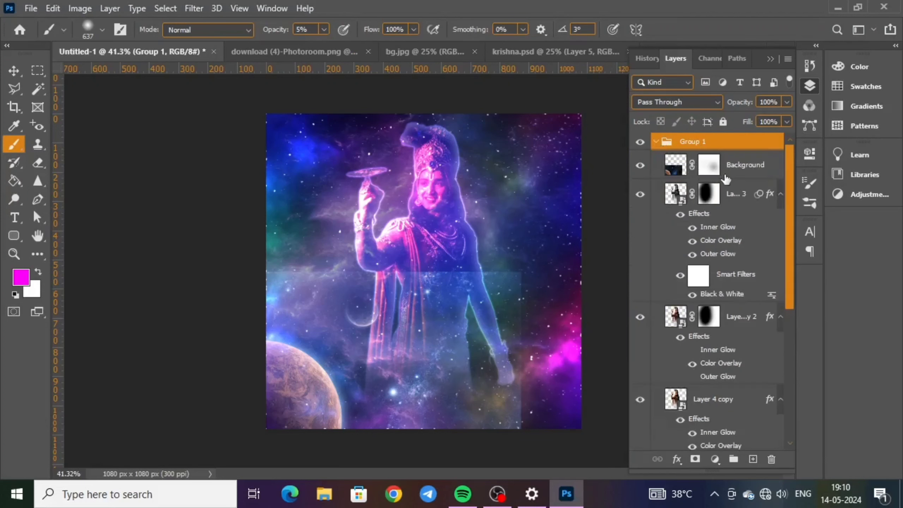
click(738, 174)
drag(738, 174, 748, 138)
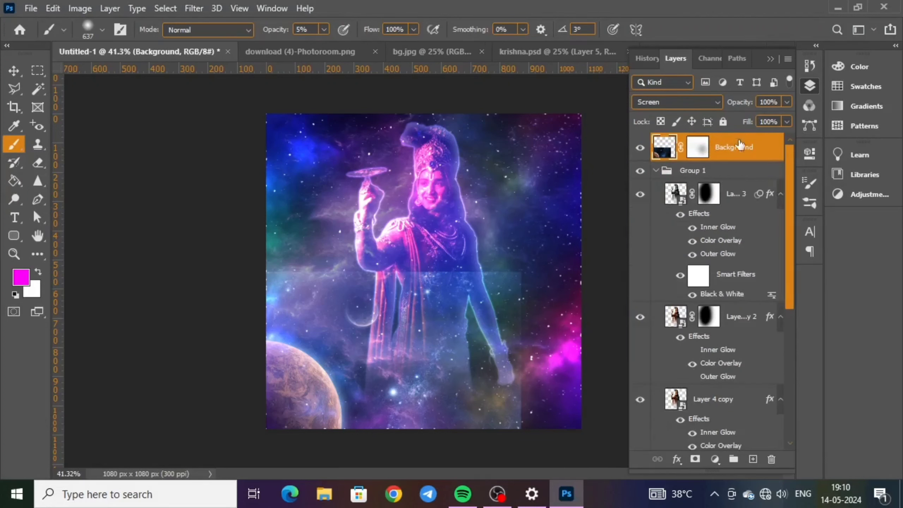
- Paint black on the jupiter layer's mask at 100% brush opacity to hide the image's hard upper and right edges
click(698, 148)
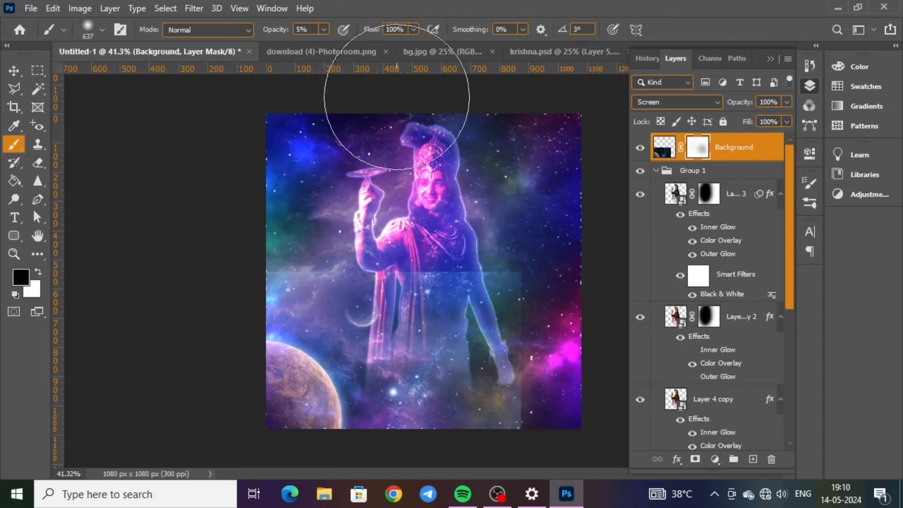
drag(273, 35, 337, 35)
click(490, 281)
mouse_move(493, 294)
mouse_down()
mouse_move(484, 335)
mouse_move(440, 241)
mouse_move(301, 223)
mouse_move(443, 260)
mouse_up()
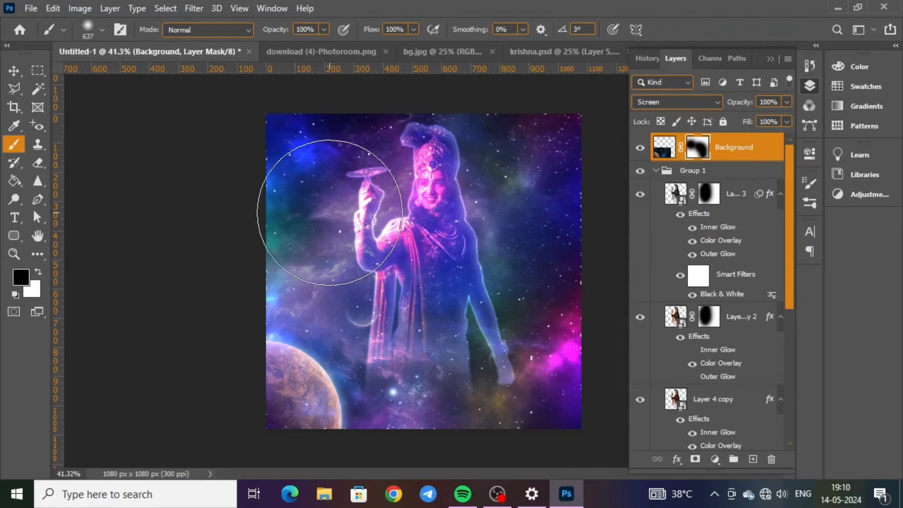
key(v)
- Open the earth image and duplicate its Background layer into the Untitled-1 document
click(31, 8)
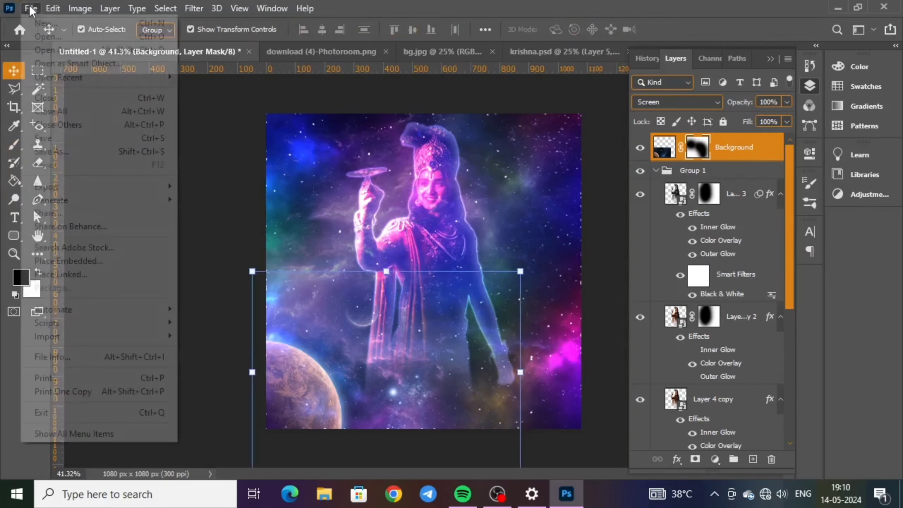
click(43, 32)
double_click(315, 130)
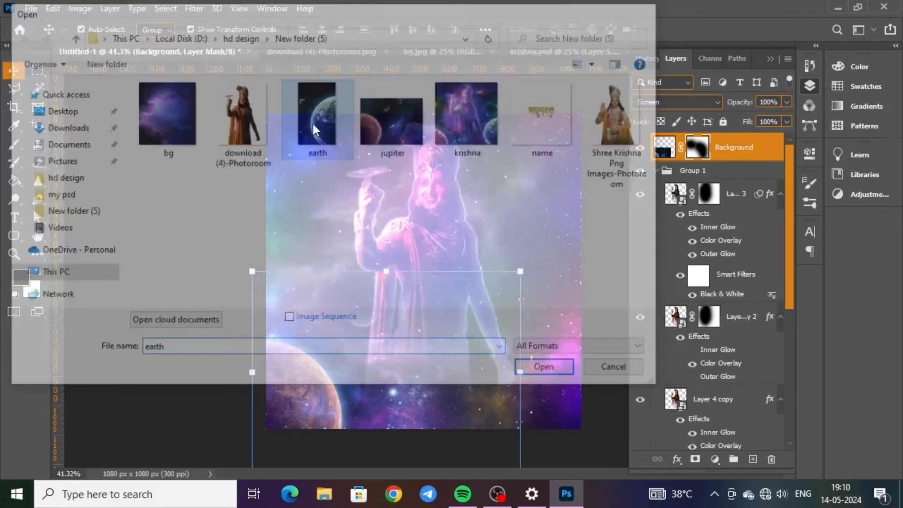
right_click(731, 152)
click(753, 174)
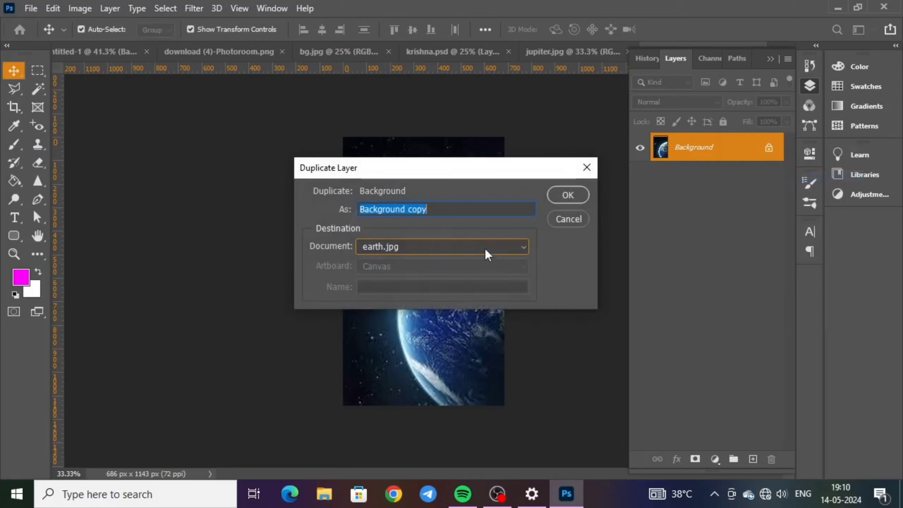
click(486, 247)
click(480, 261)
click(568, 195)
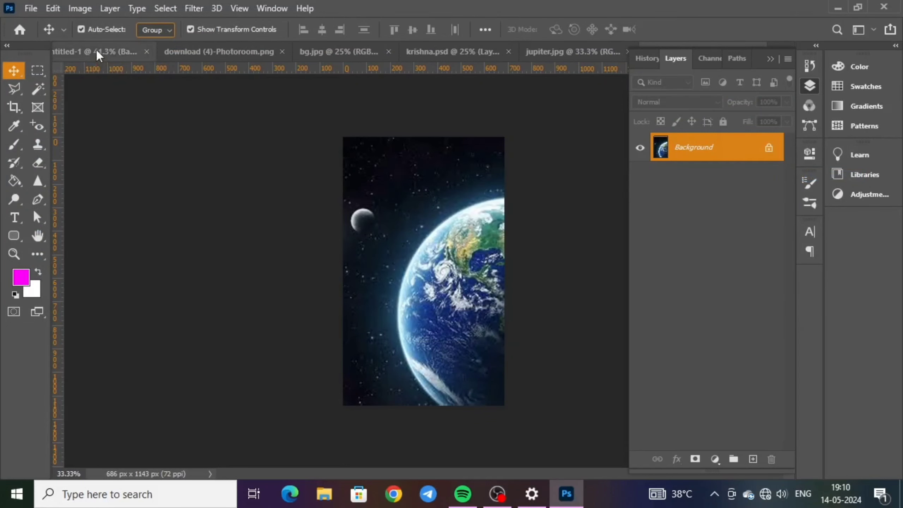
click(96, 50)
- Scale down the earth layer and place it in the lower-right part of the canvas
drag(355, 213, 527, 284)
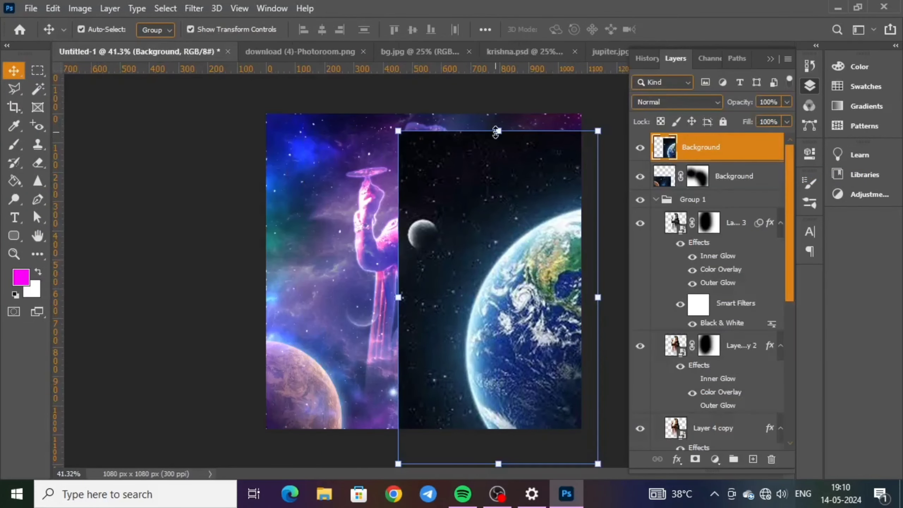
drag(498, 133, 516, 272)
drag(504, 360, 538, 336)
key(Return)
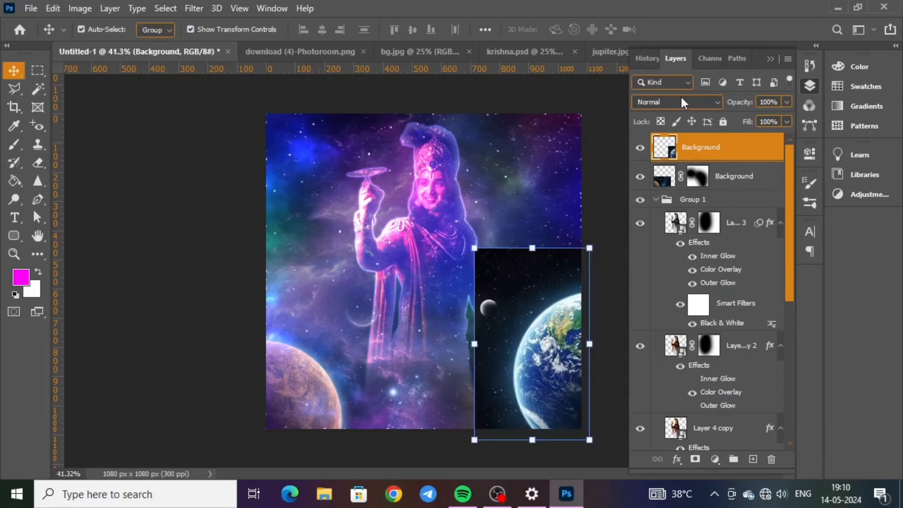
- Set the earth layer's blend mode to Lighten and shift it further into the lower-right corner of the canvas
click(677, 102)
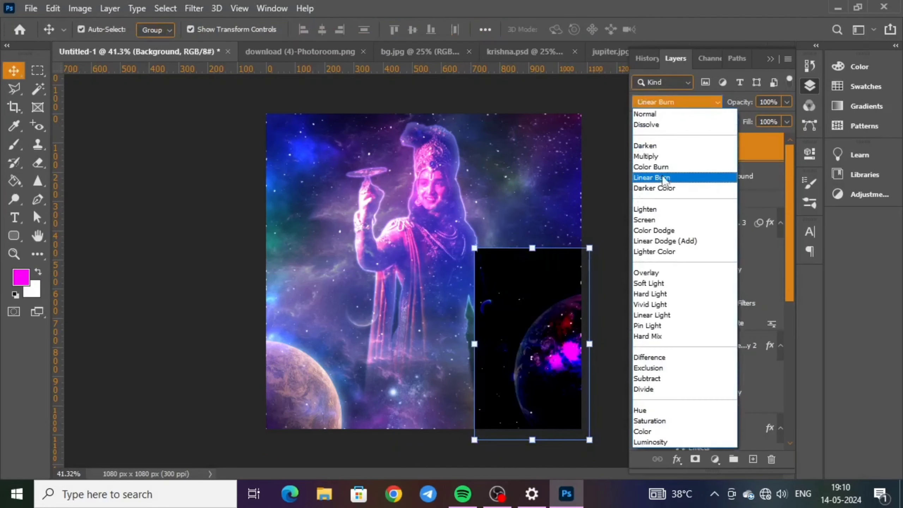
click(659, 212)
drag(545, 340, 562, 362)
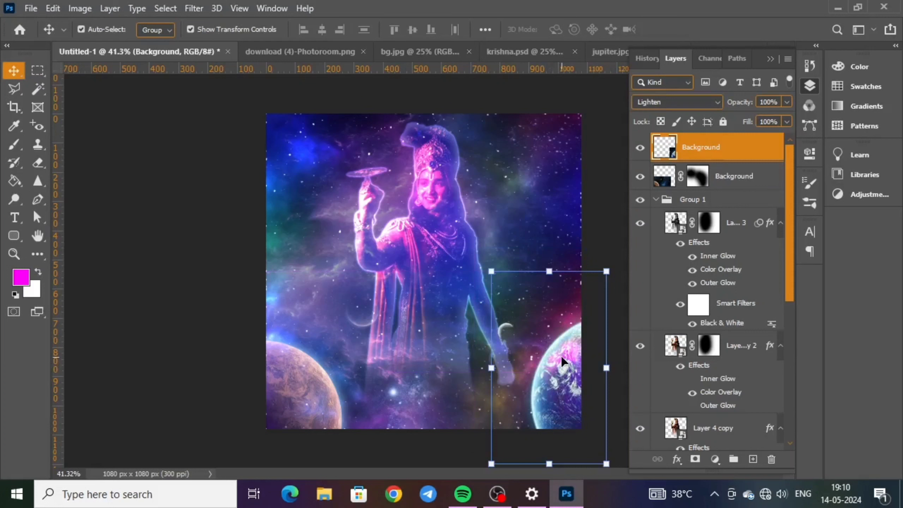
click(586, 181)
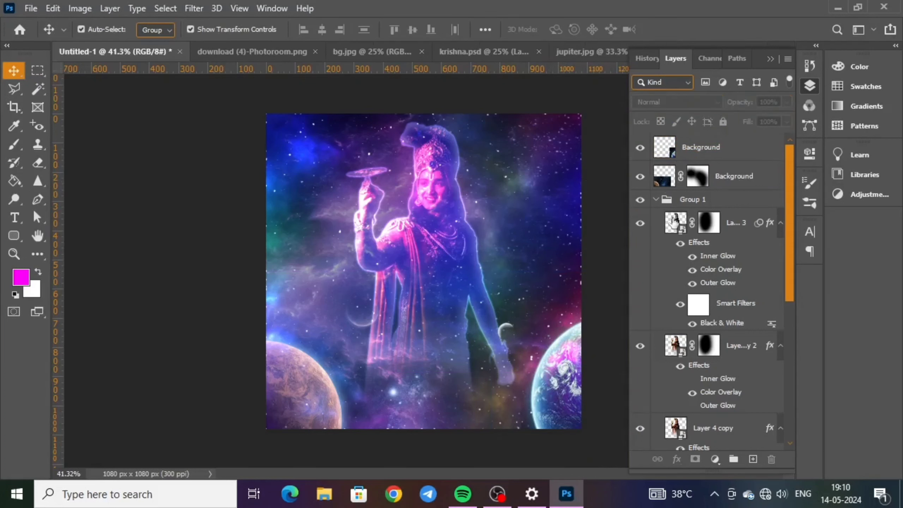
- Collapse Group 1, scale it to about 98% and centre the figure horizontally between the two planets
scroll(686, 279, down, 1)
click(721, 172)
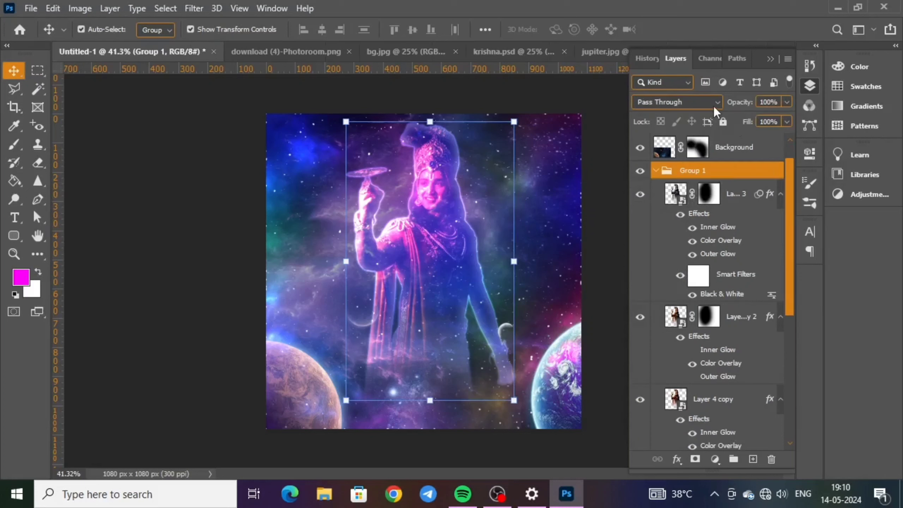
click(657, 171)
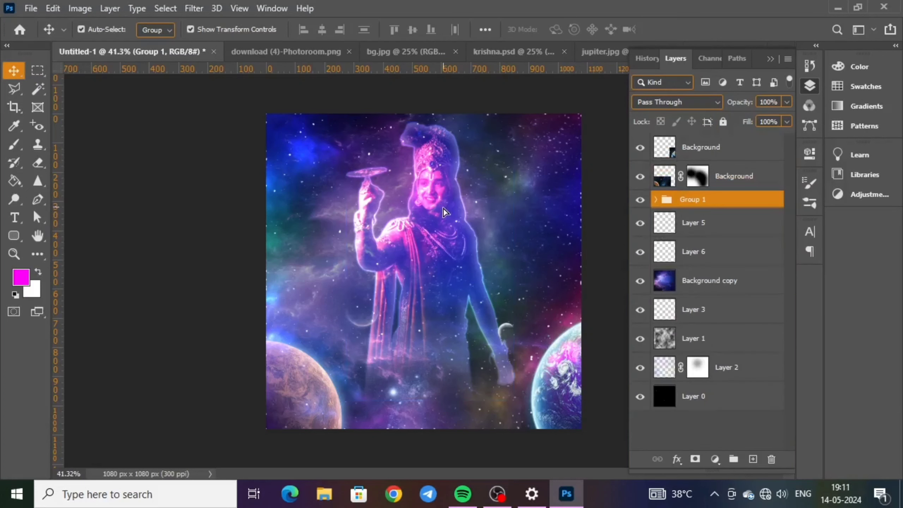
drag(443, 208, 436, 218)
drag(423, 409, 428, 454)
click(469, 205)
drag(449, 345, 433, 331)
drag(506, 282, 450, 274)
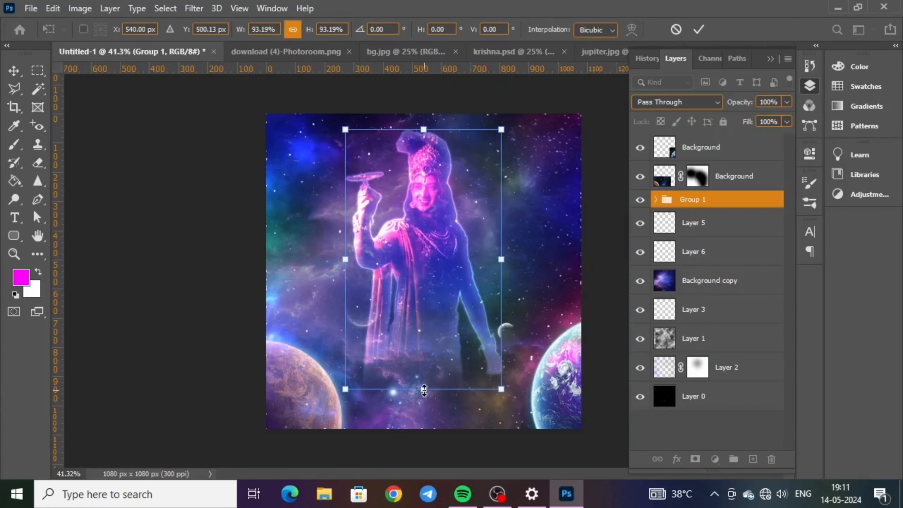
drag(424, 390, 424, 404)
drag(433, 340, 433, 333)
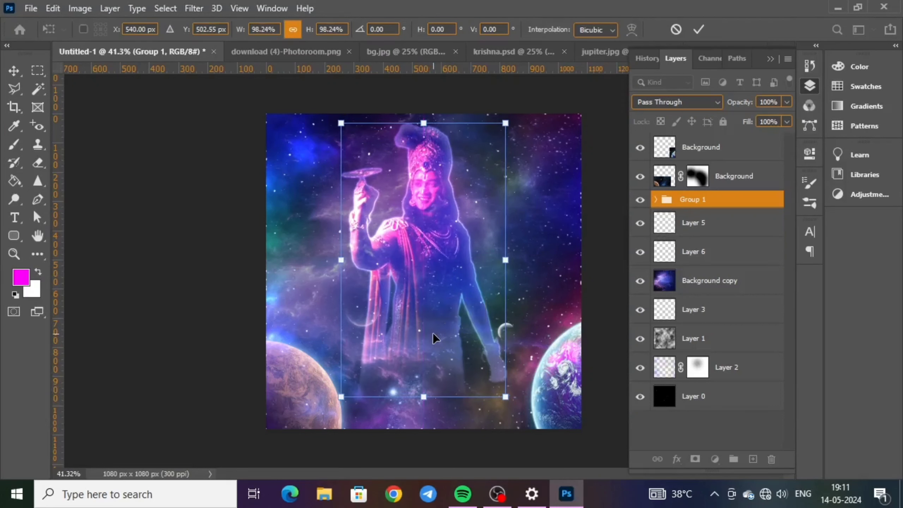
key(Return)
click(592, 305)
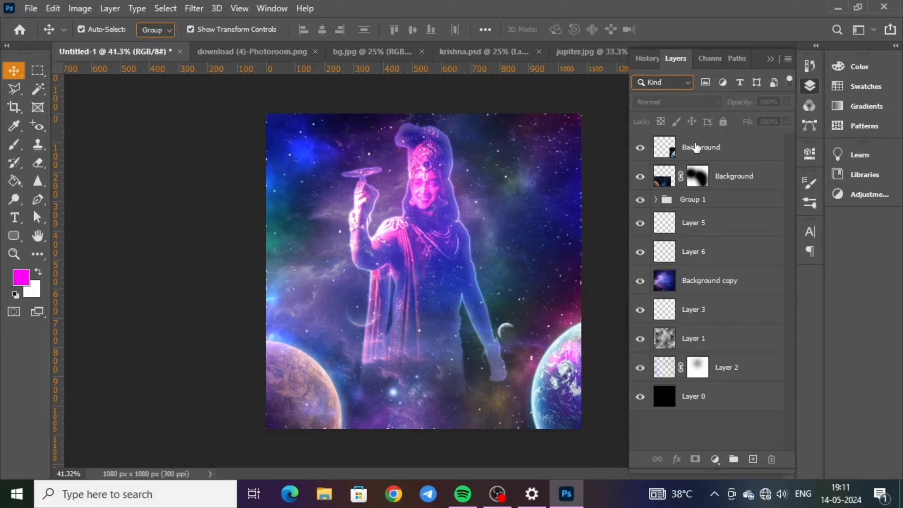
- Enlarge Group 1 to about 110% and align it with the canvas's bottom edge, centred horizontally
click(698, 204)
drag(473, 220, 451, 251)
click(425, 142)
click(448, 205)
drag(425, 142, 431, 119)
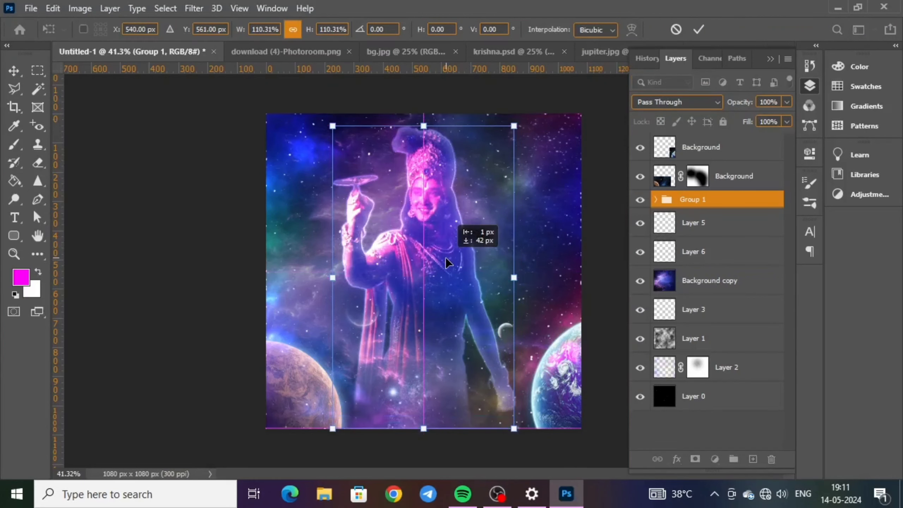